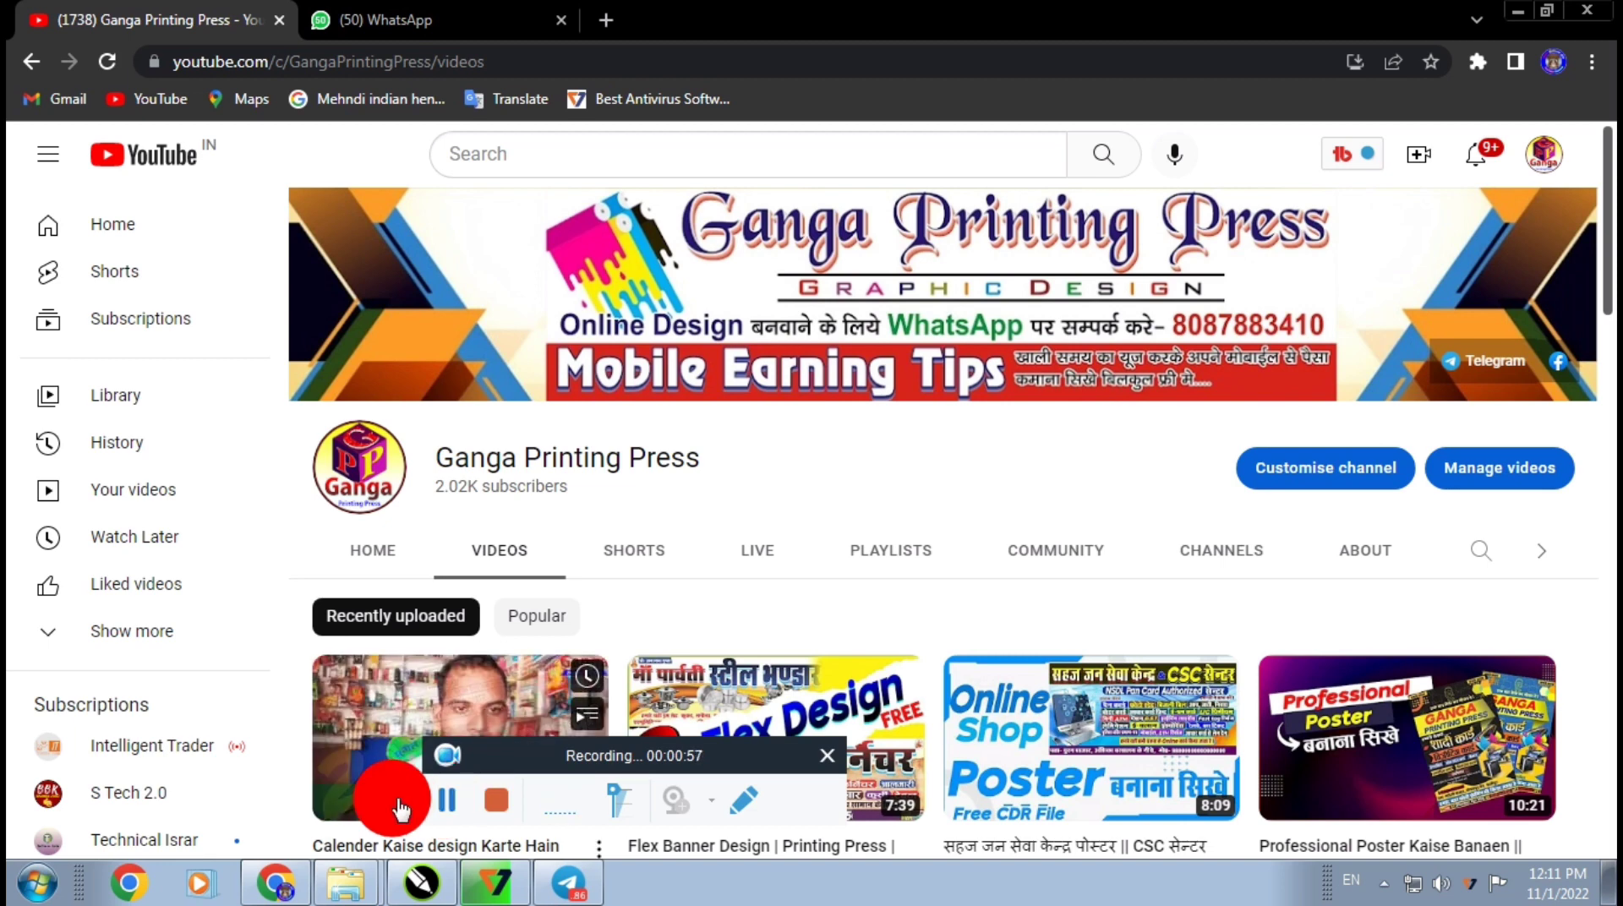
Switch to the Shadi Card folder and open its third item, a portrait CorelDRAW wedding card file
drag(570, 760, 534, 778)
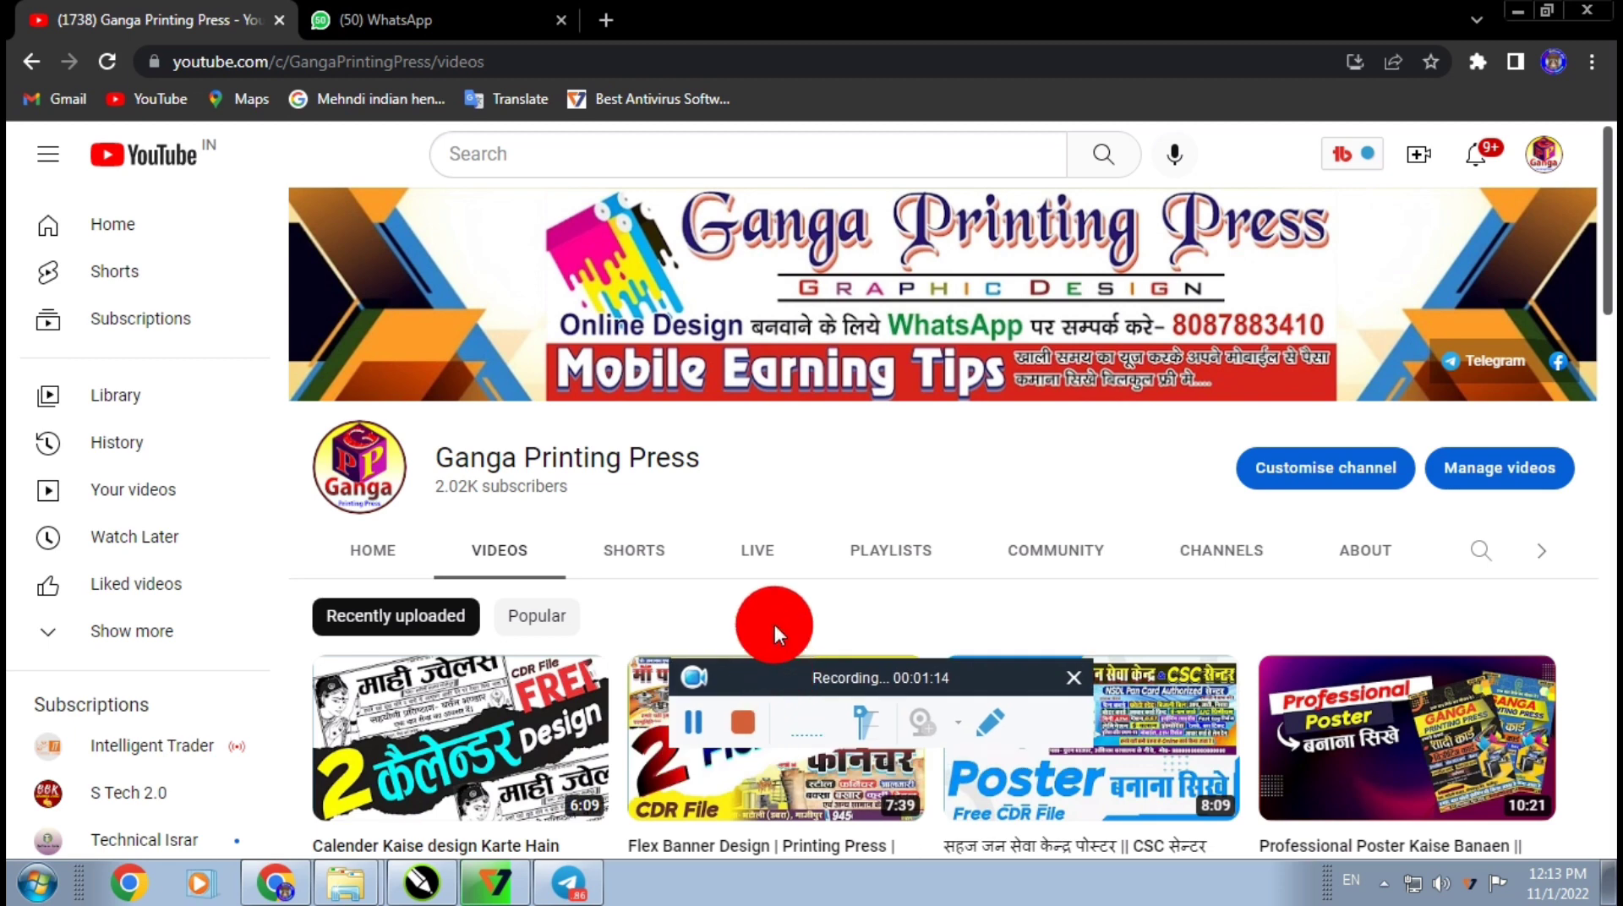
drag(375, 901, 306, 895)
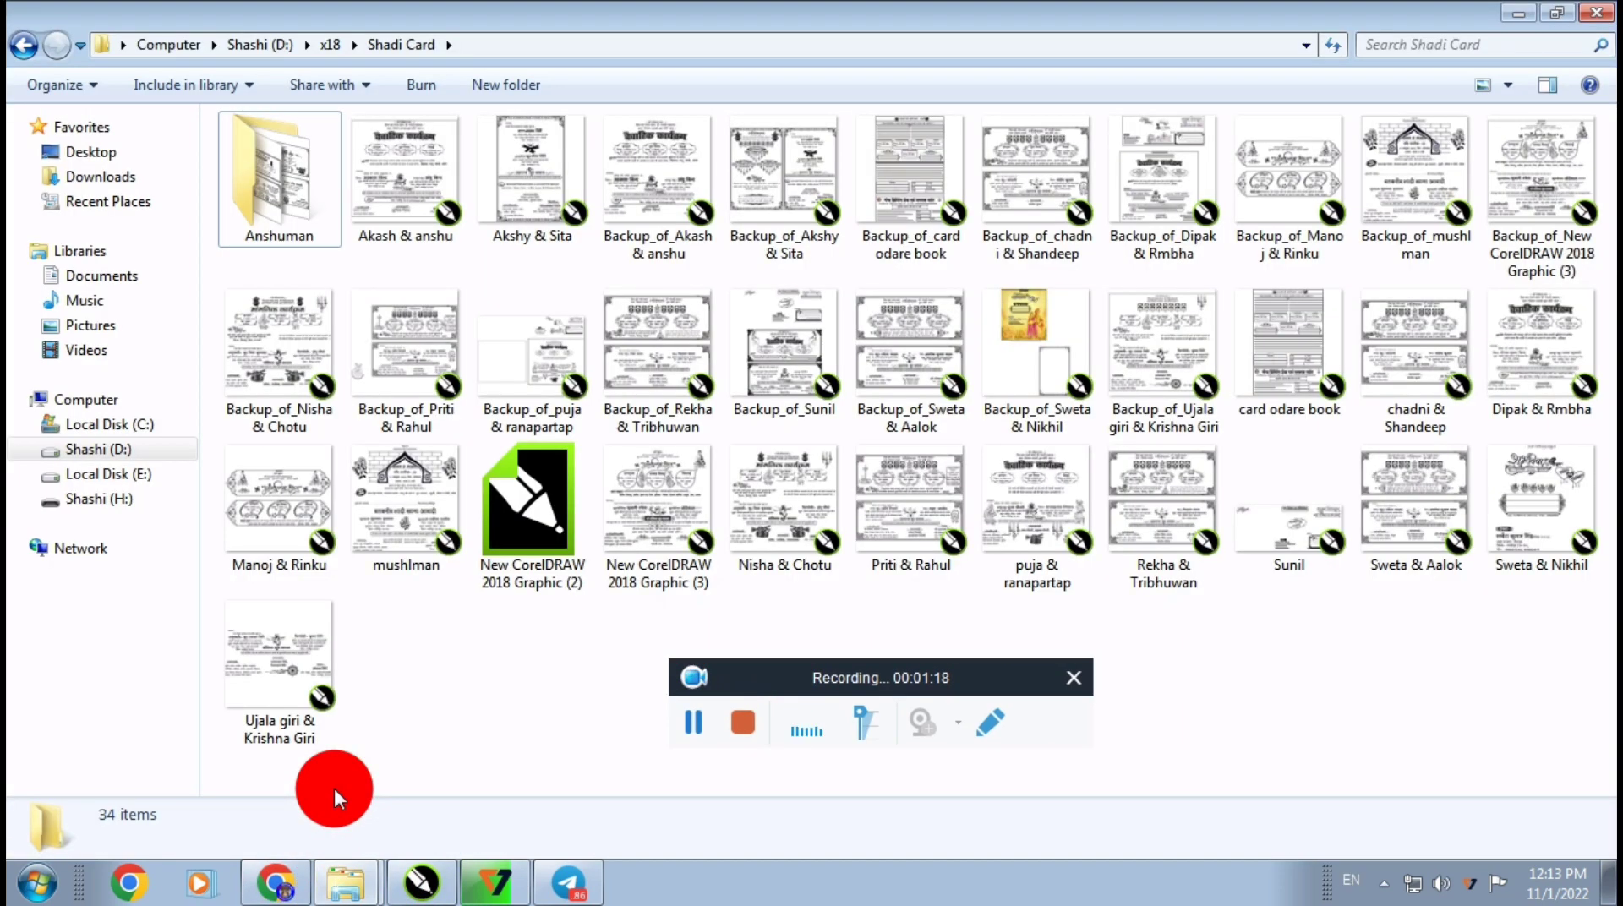
drag(997, 688, 1027, 744)
click(282, 378)
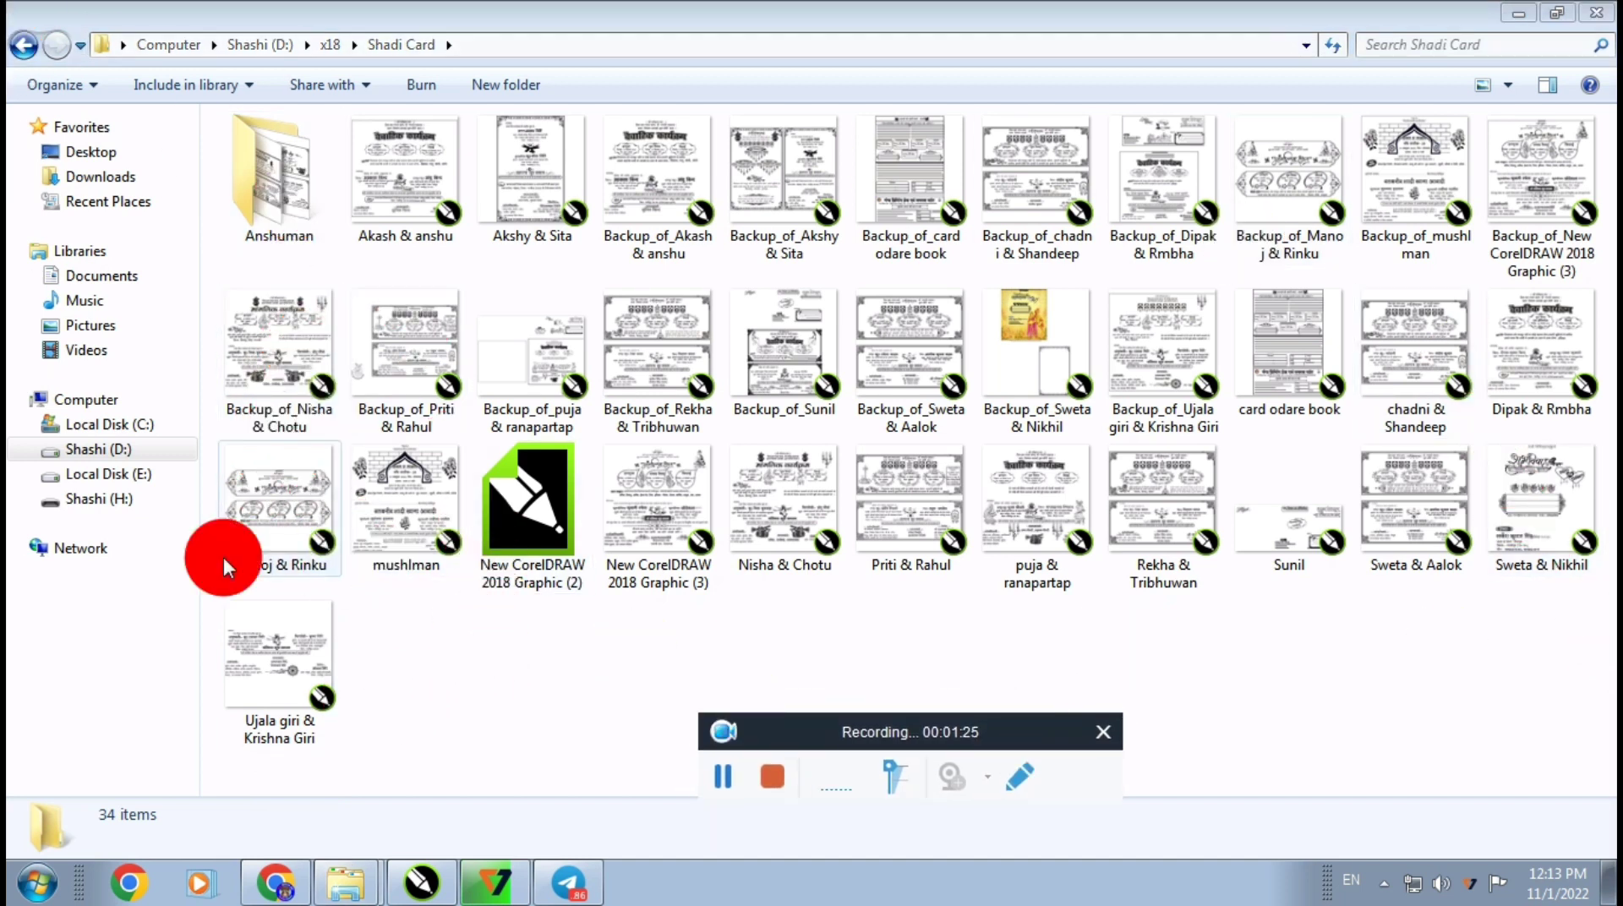
click(413, 307)
click(536, 684)
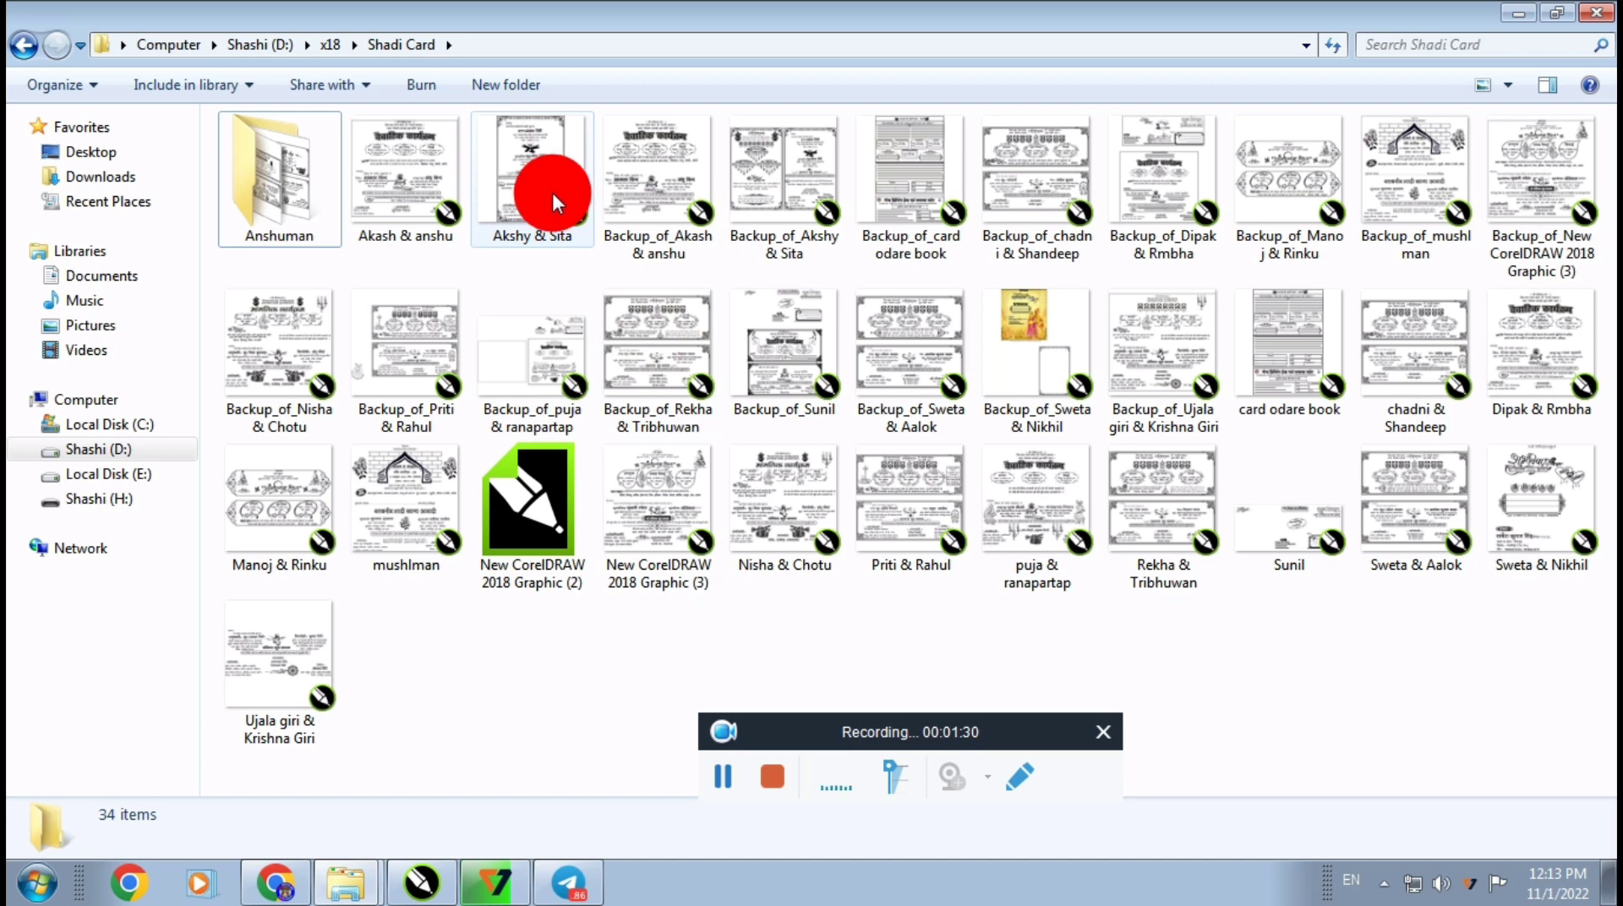
double_click(525, 172)
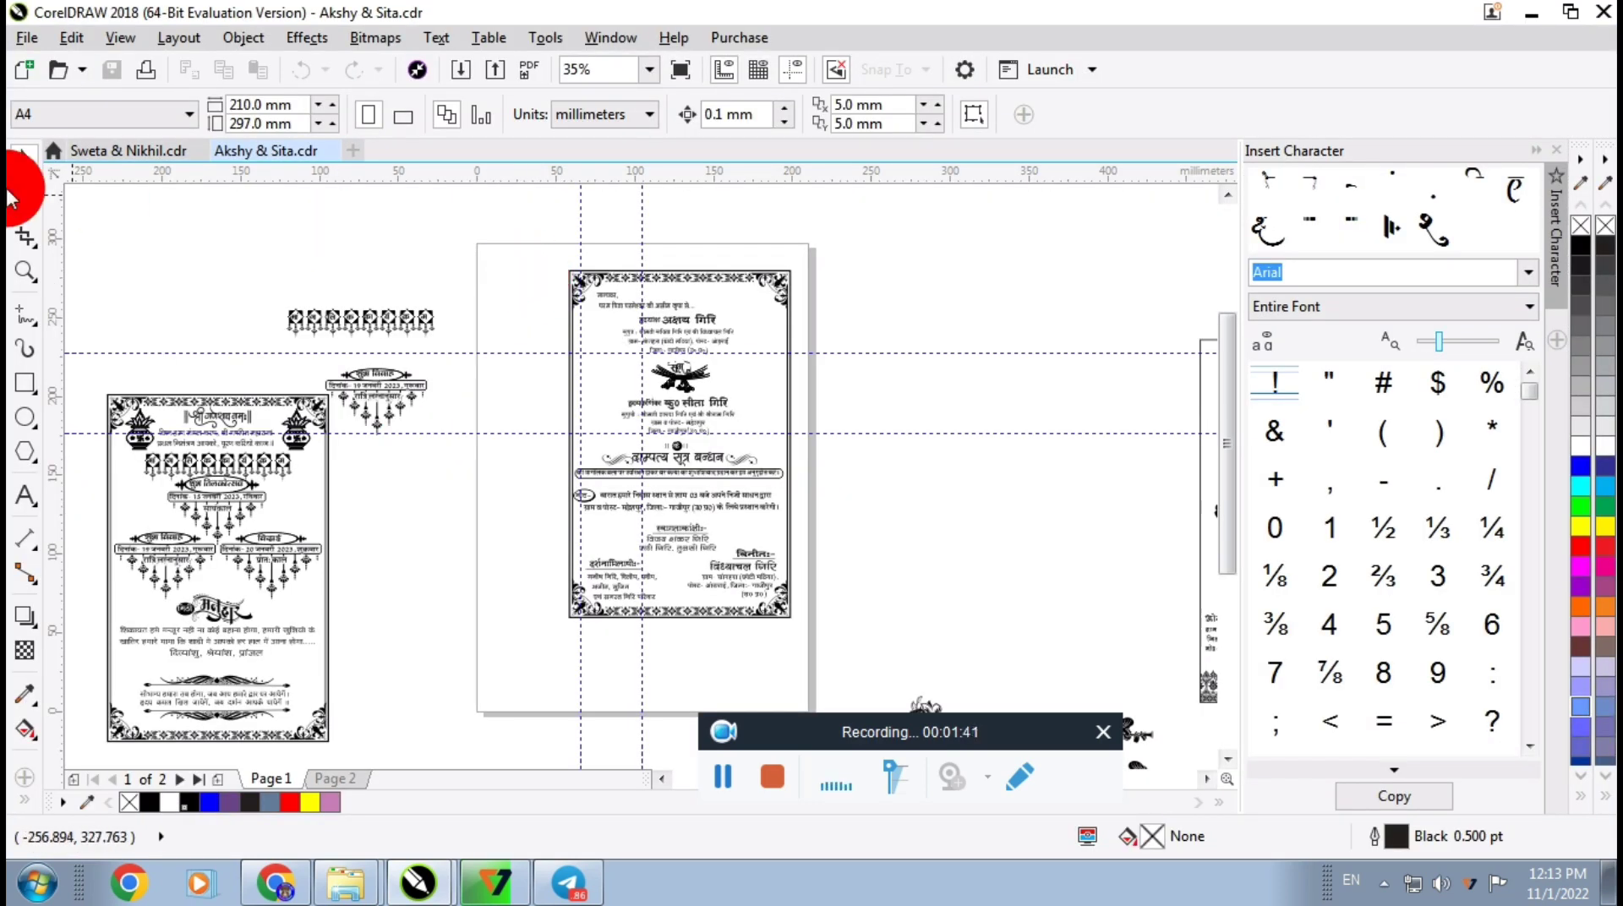
Delete the loose ornament row and the loose date ornament near the card that lies outside page 1
drag(249, 266, 478, 352)
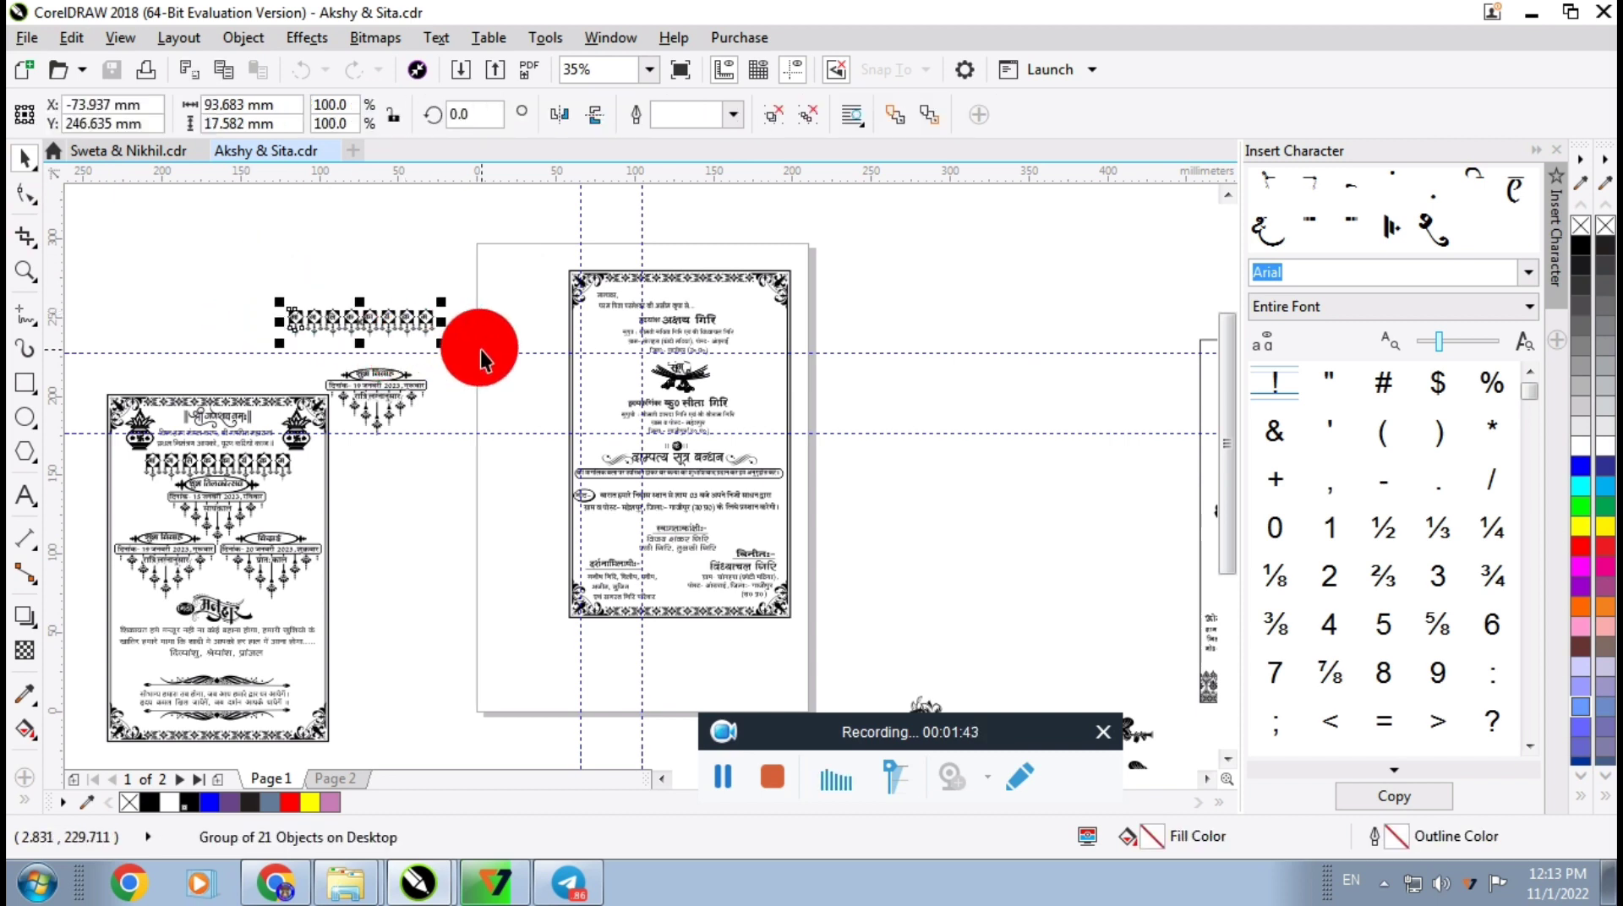
key(Delete)
drag(319, 338, 456, 448)
key(Delete)
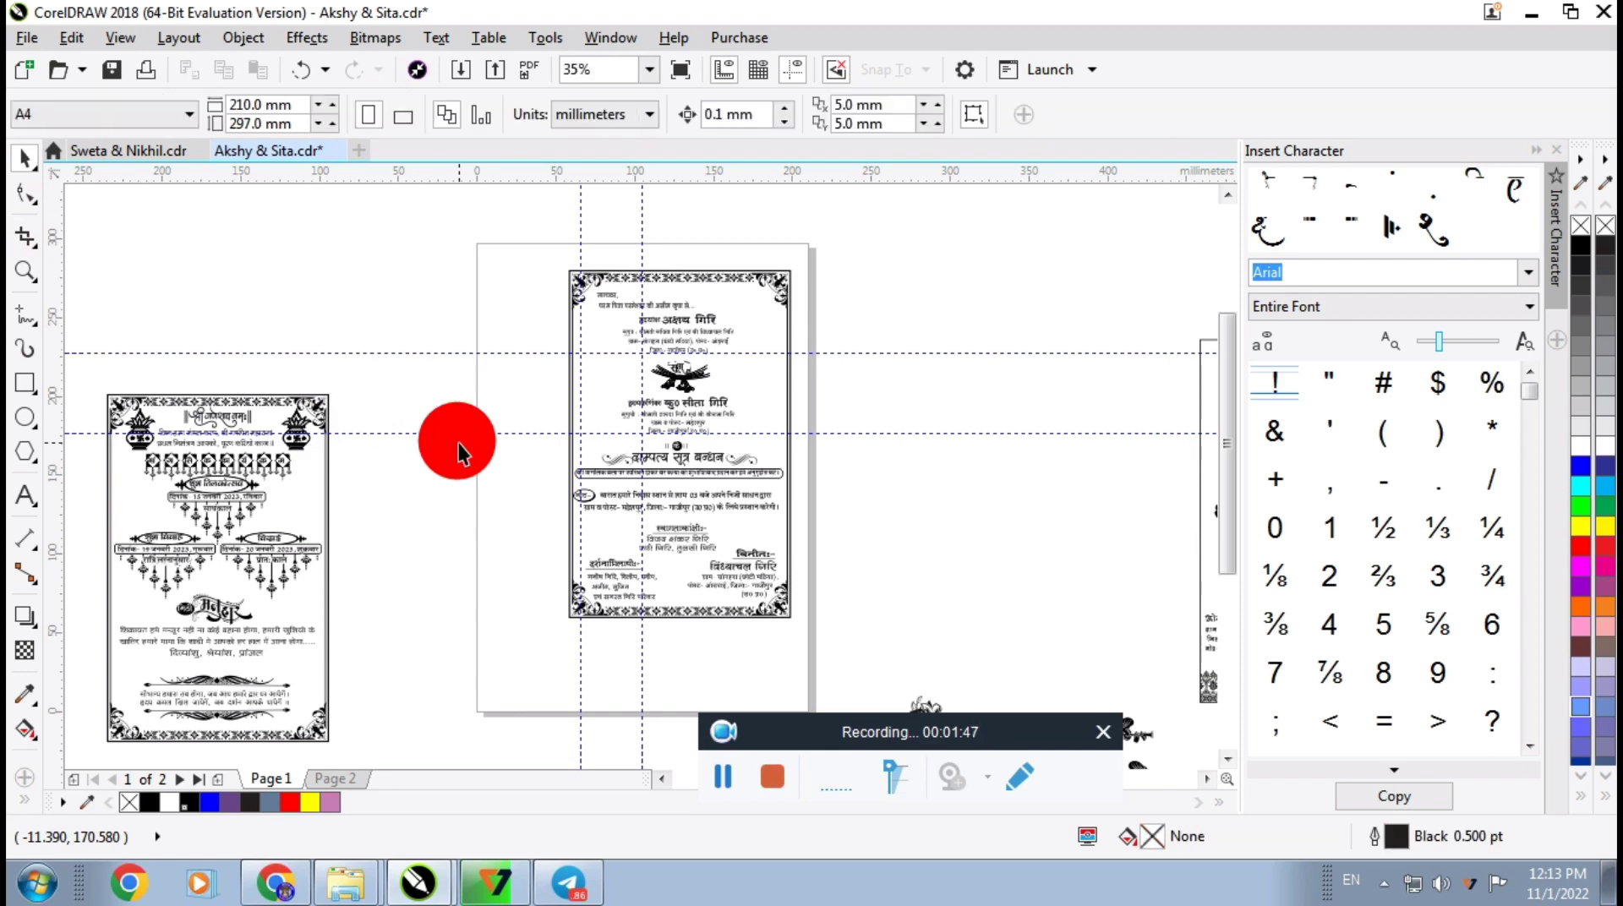
Delete the stray floral and hanging ornaments lying on the desktop below page 1
scroll(375, 298, down, 2)
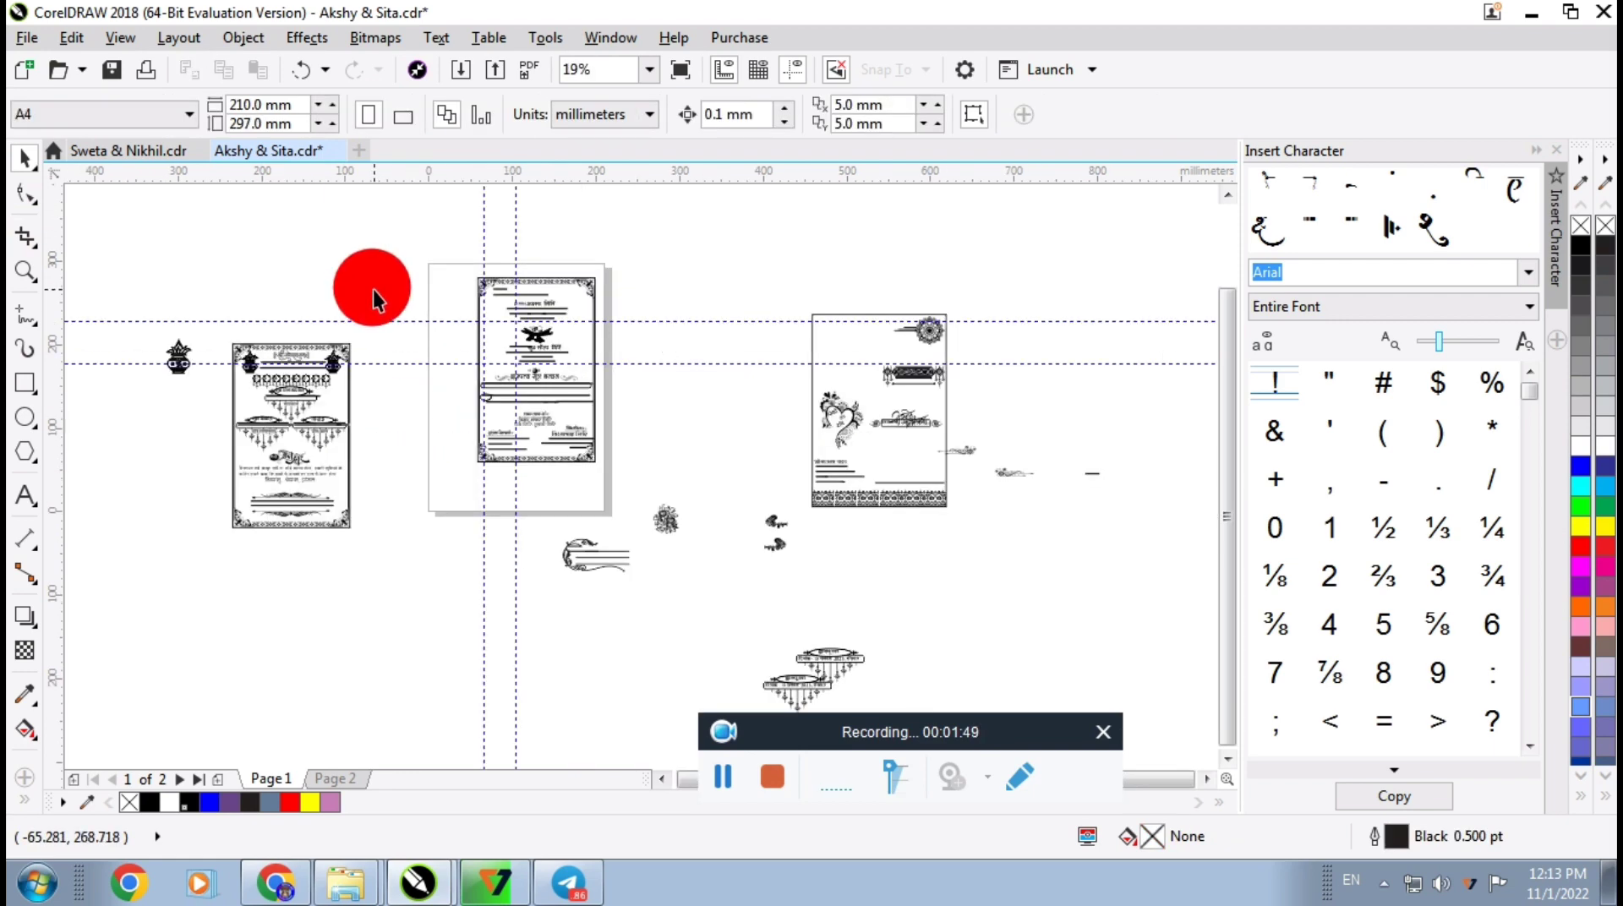
scroll(625, 550, down, 2)
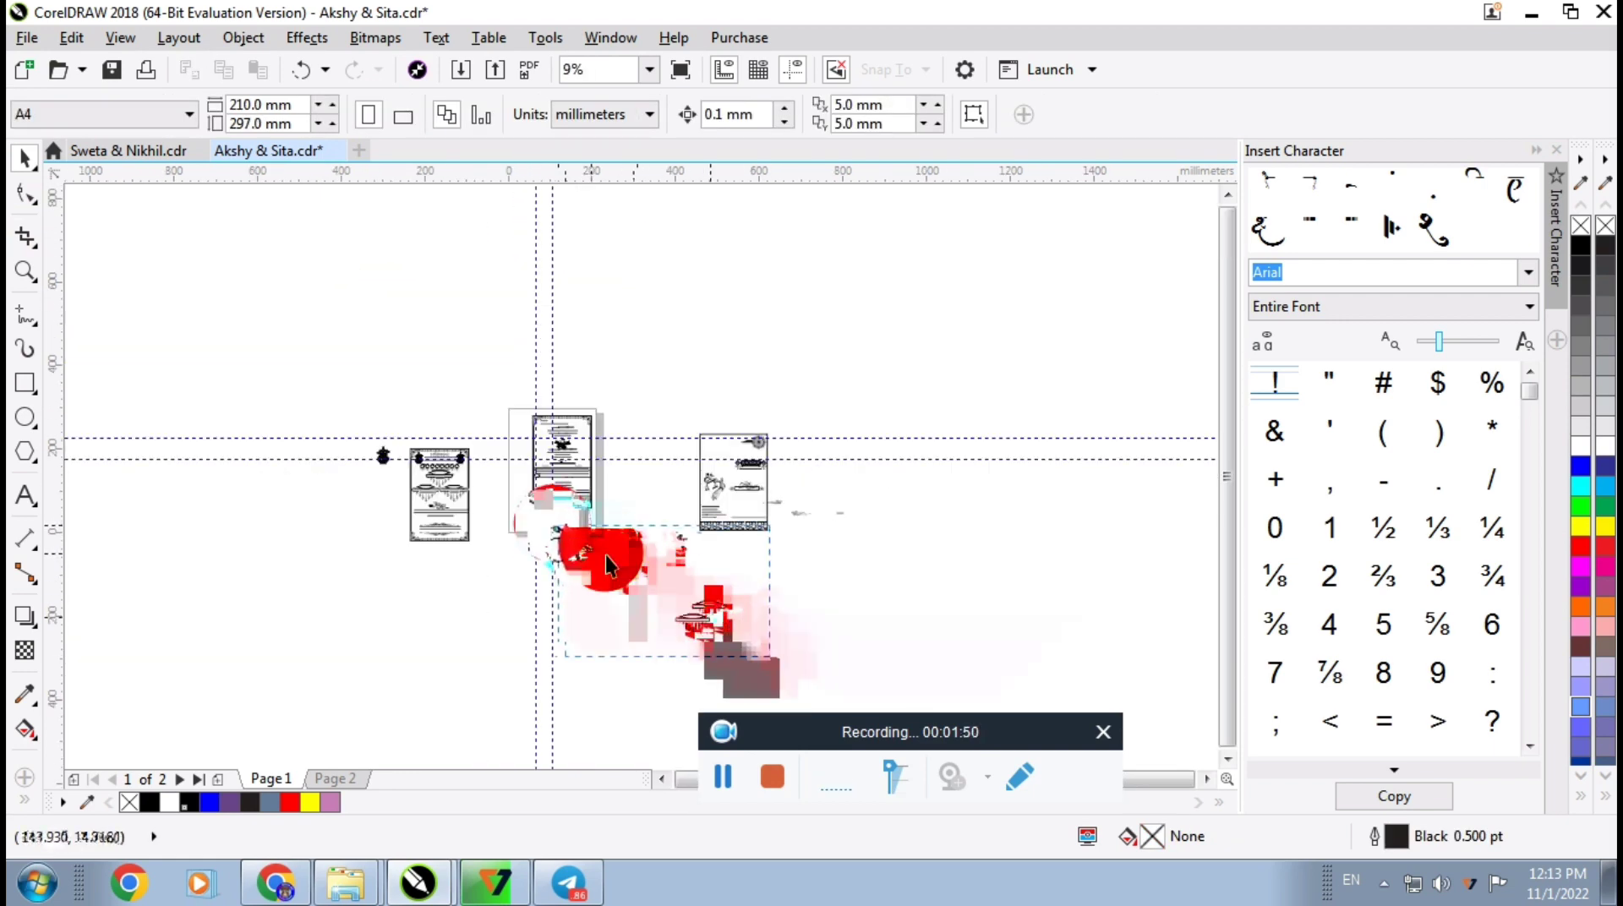
click(605, 555)
key(Delete)
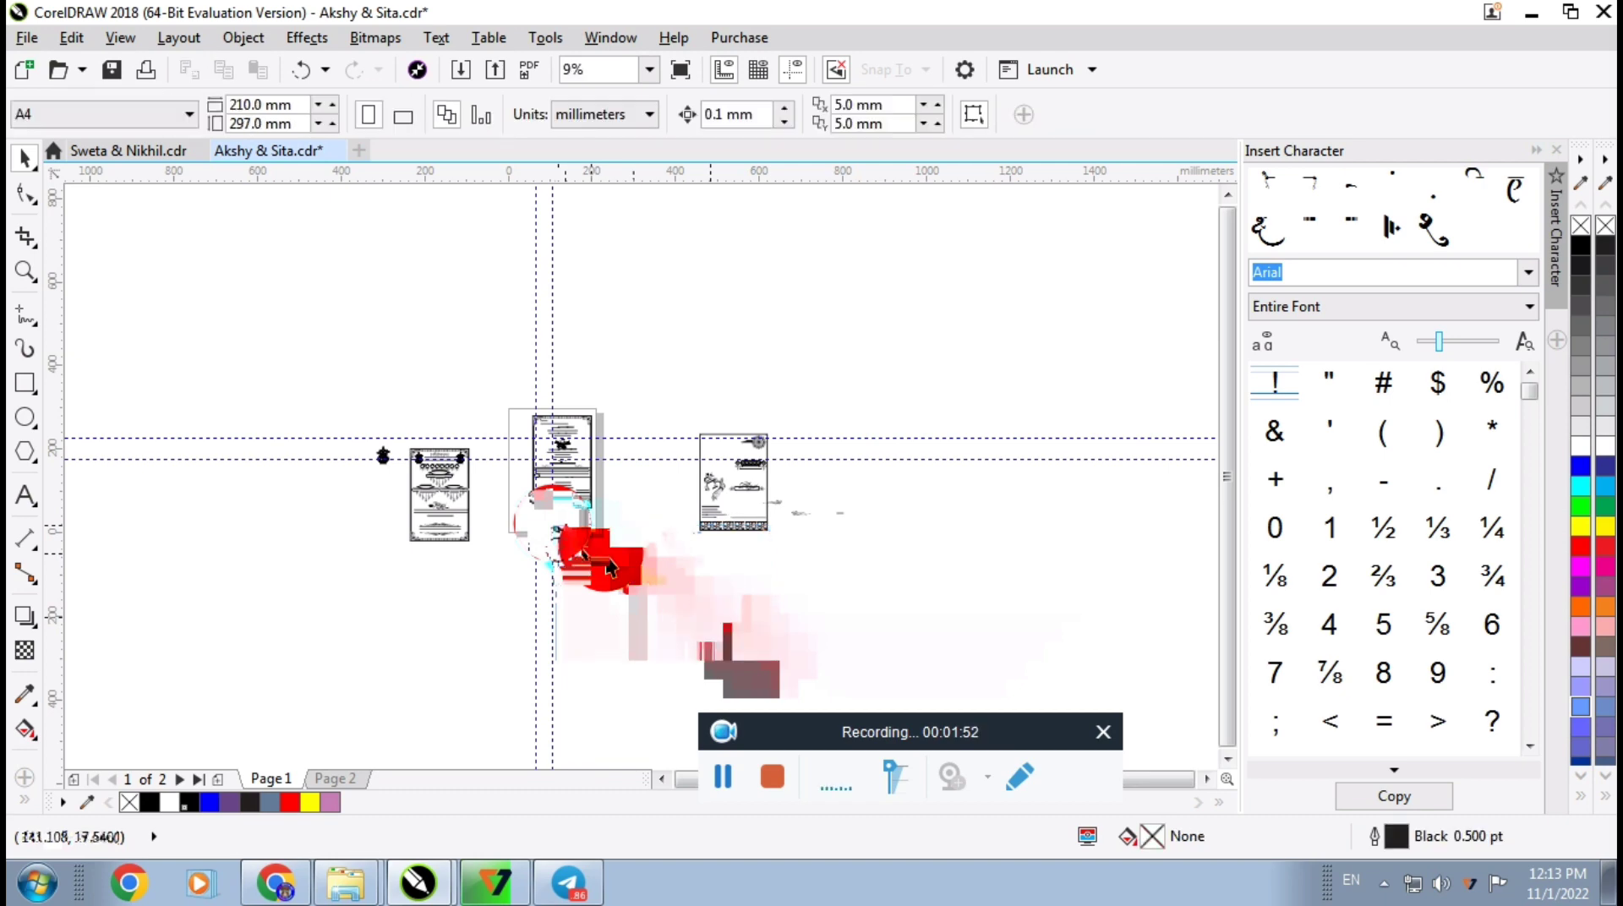
Delete the three stray objects beside the heart-decorated card layout outside page 1
scroll(840, 465, up, 3)
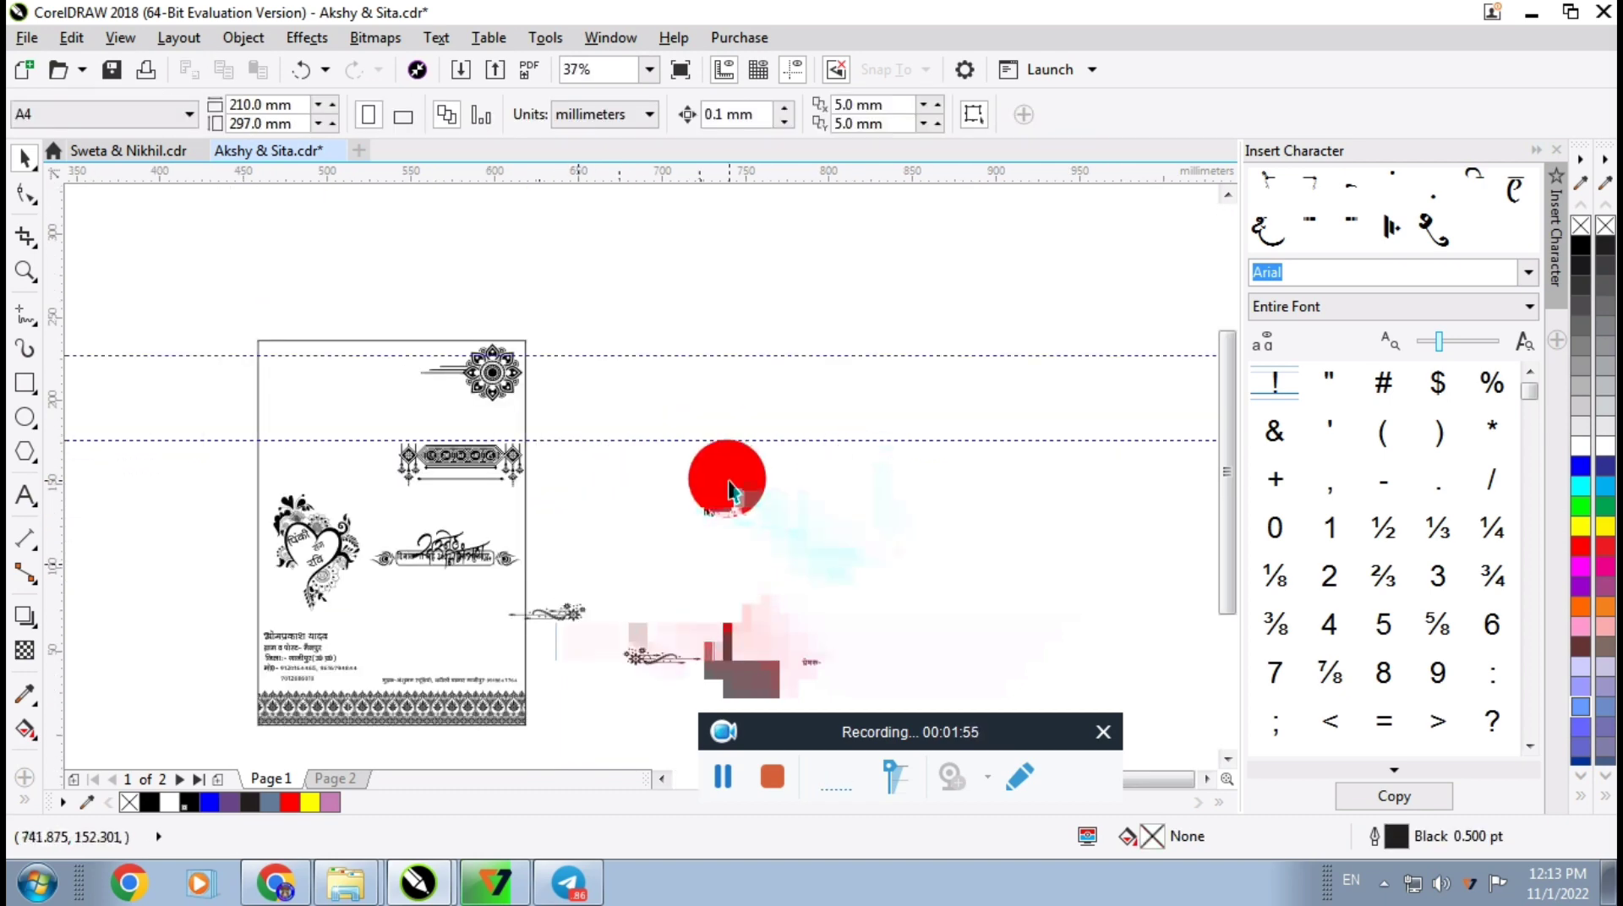
scroll(846, 550, down, 2)
drag(882, 601, 615, 530)
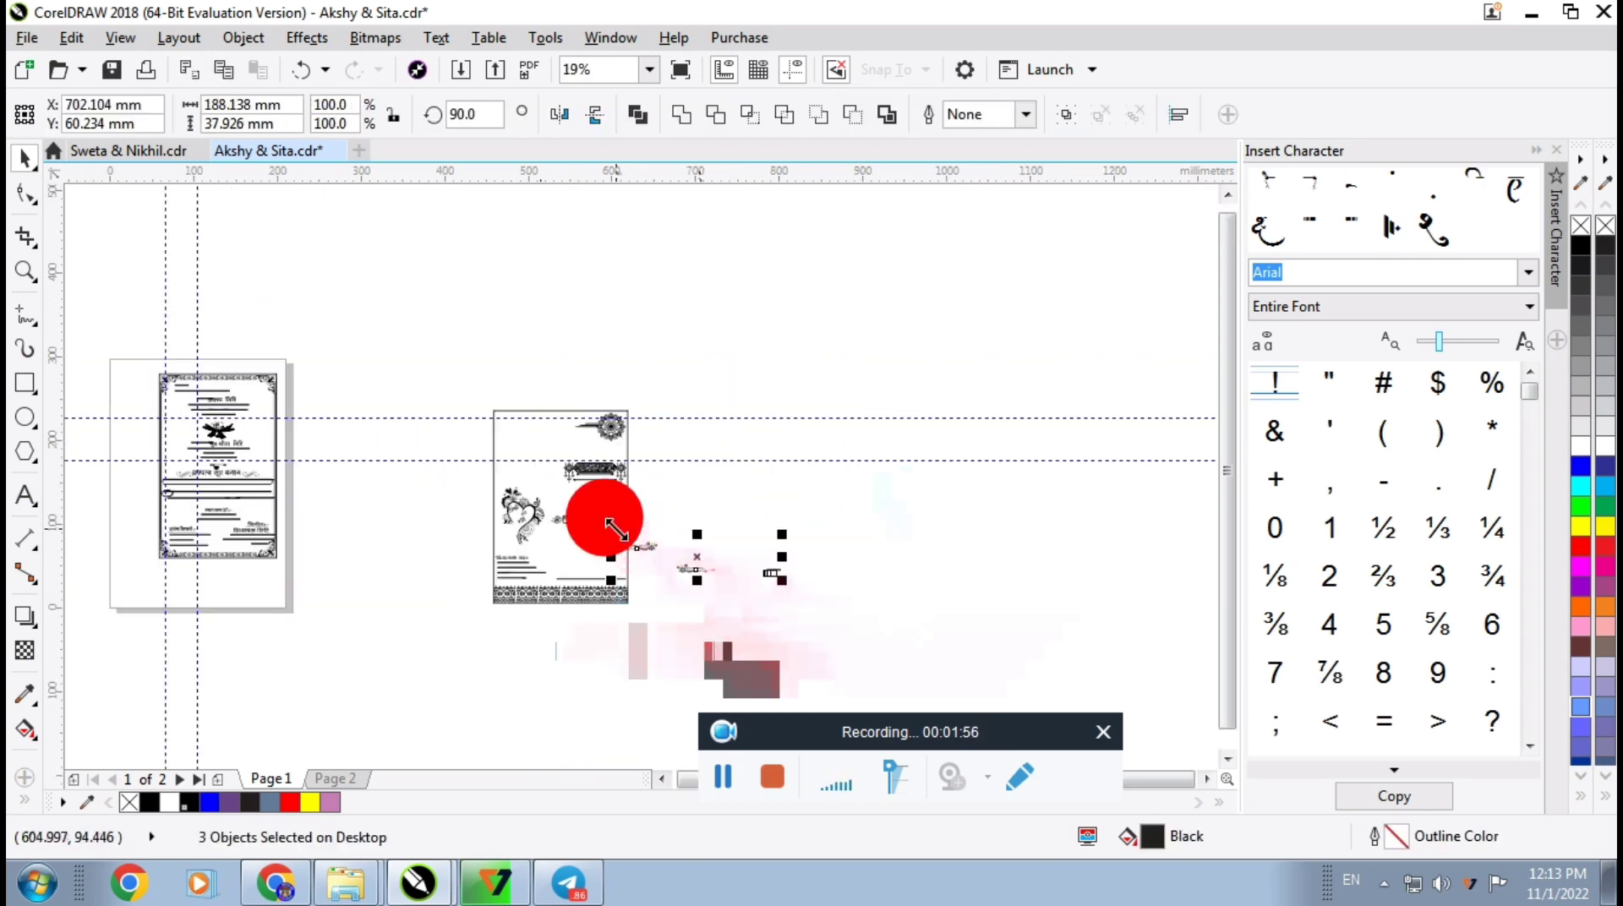
key(Delete)
scroll(651, 546, down, 2)
scroll(630, 549, up, 4)
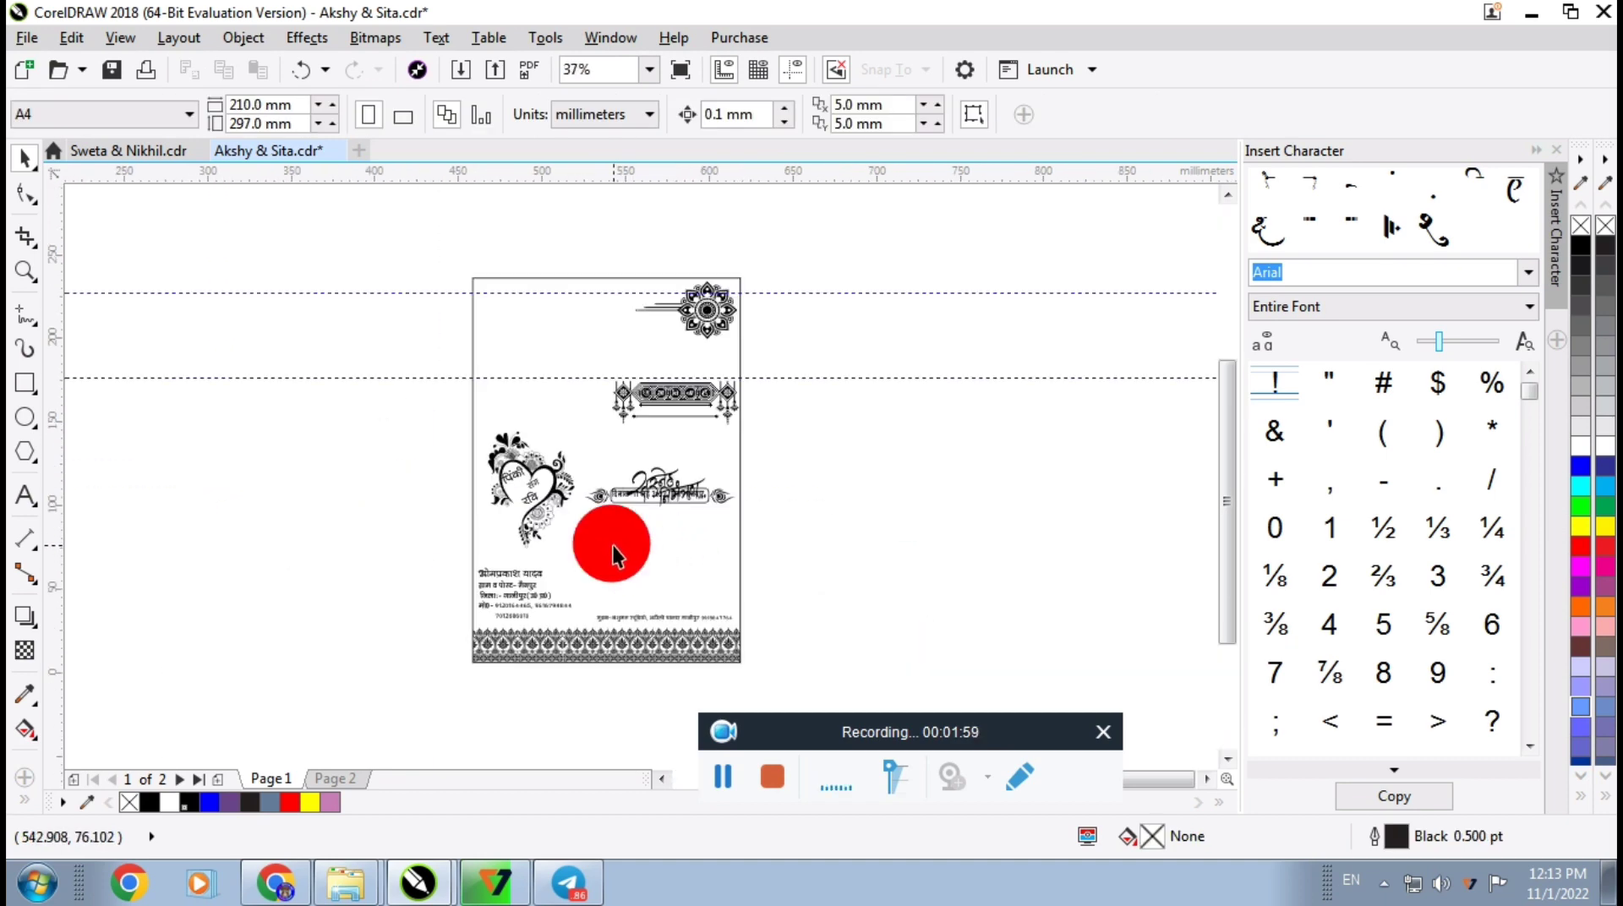
Switch to page 2 of the document to work on its framed wedding card
scroll(674, 569, down, 2)
scroll(507, 507, down, 2)
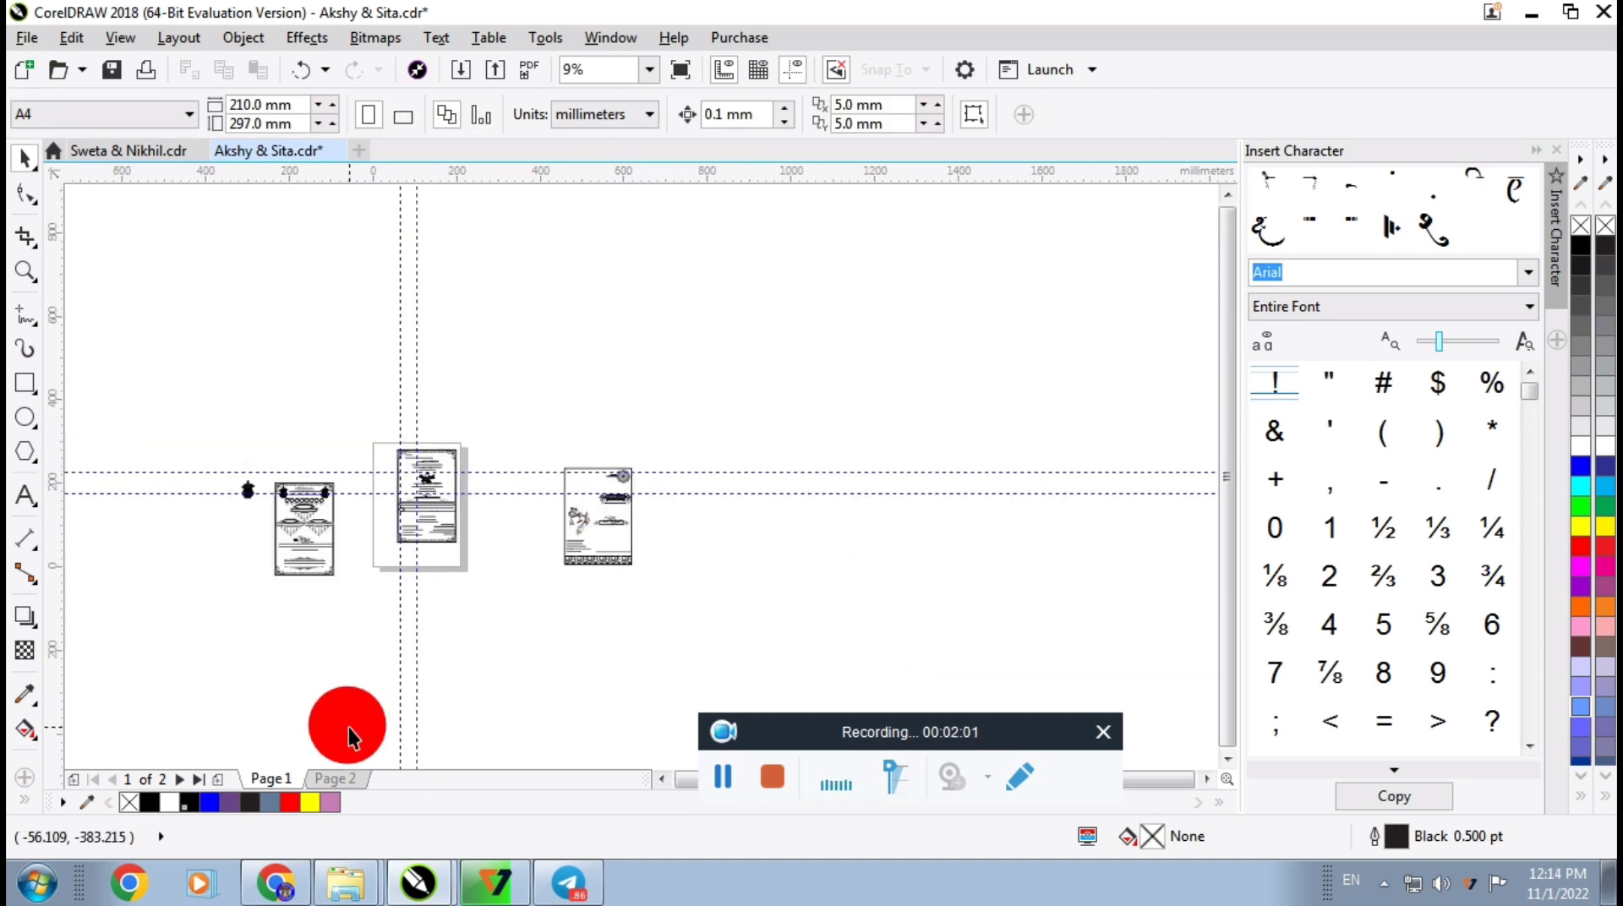
click(340, 776)
drag(543, 412, 688, 621)
click(465, 519)
scroll(465, 519, up, 4)
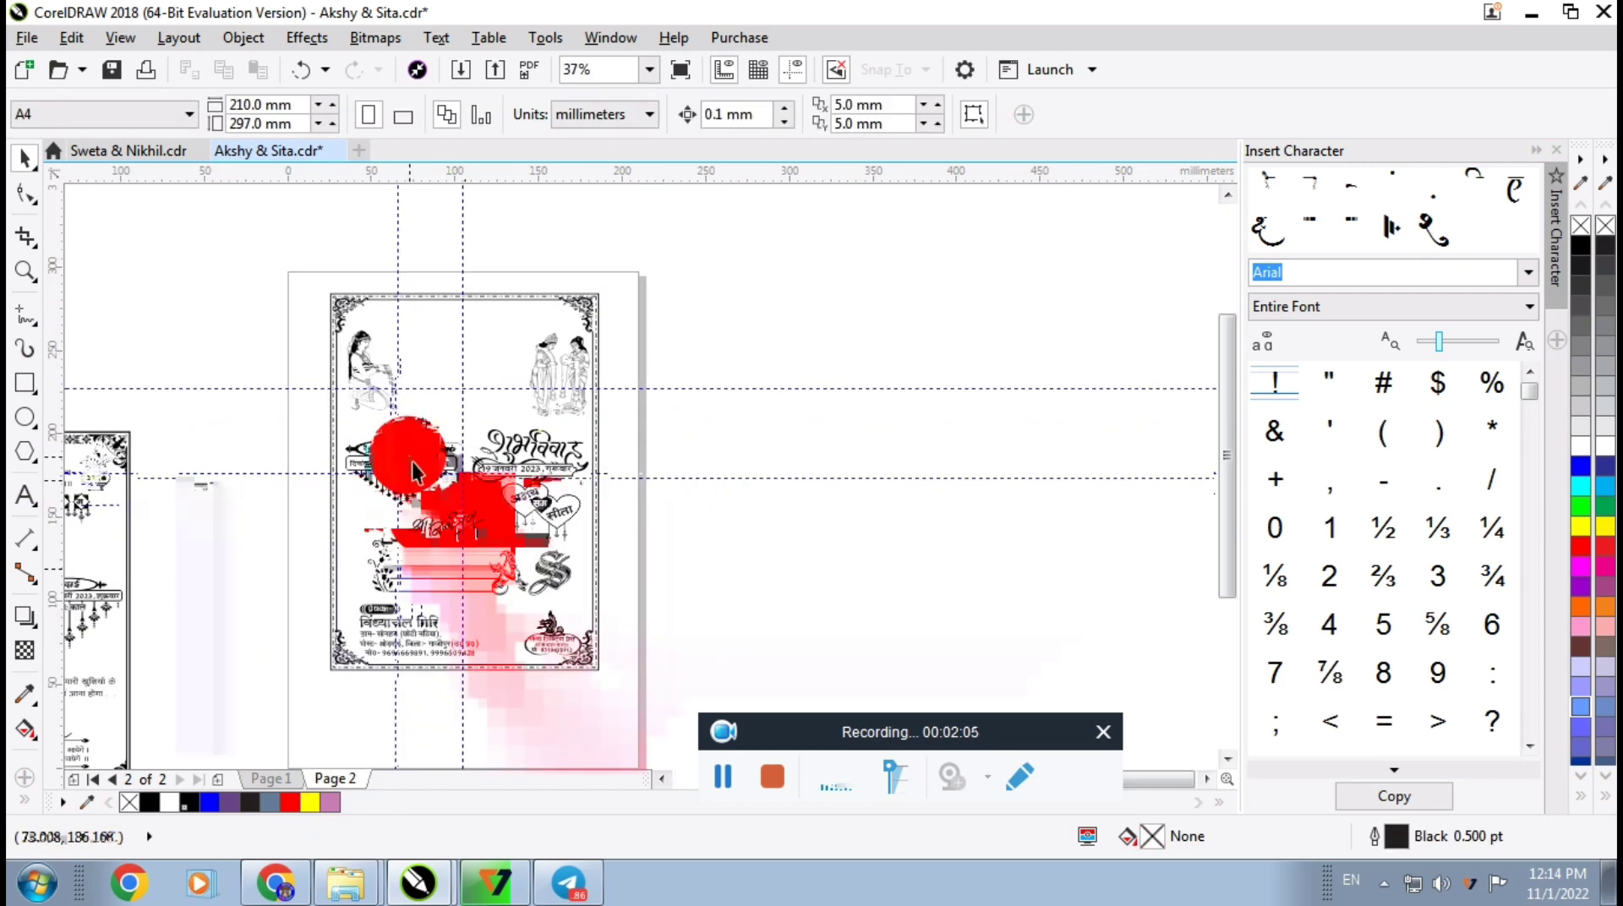
scroll(414, 470, up, 2)
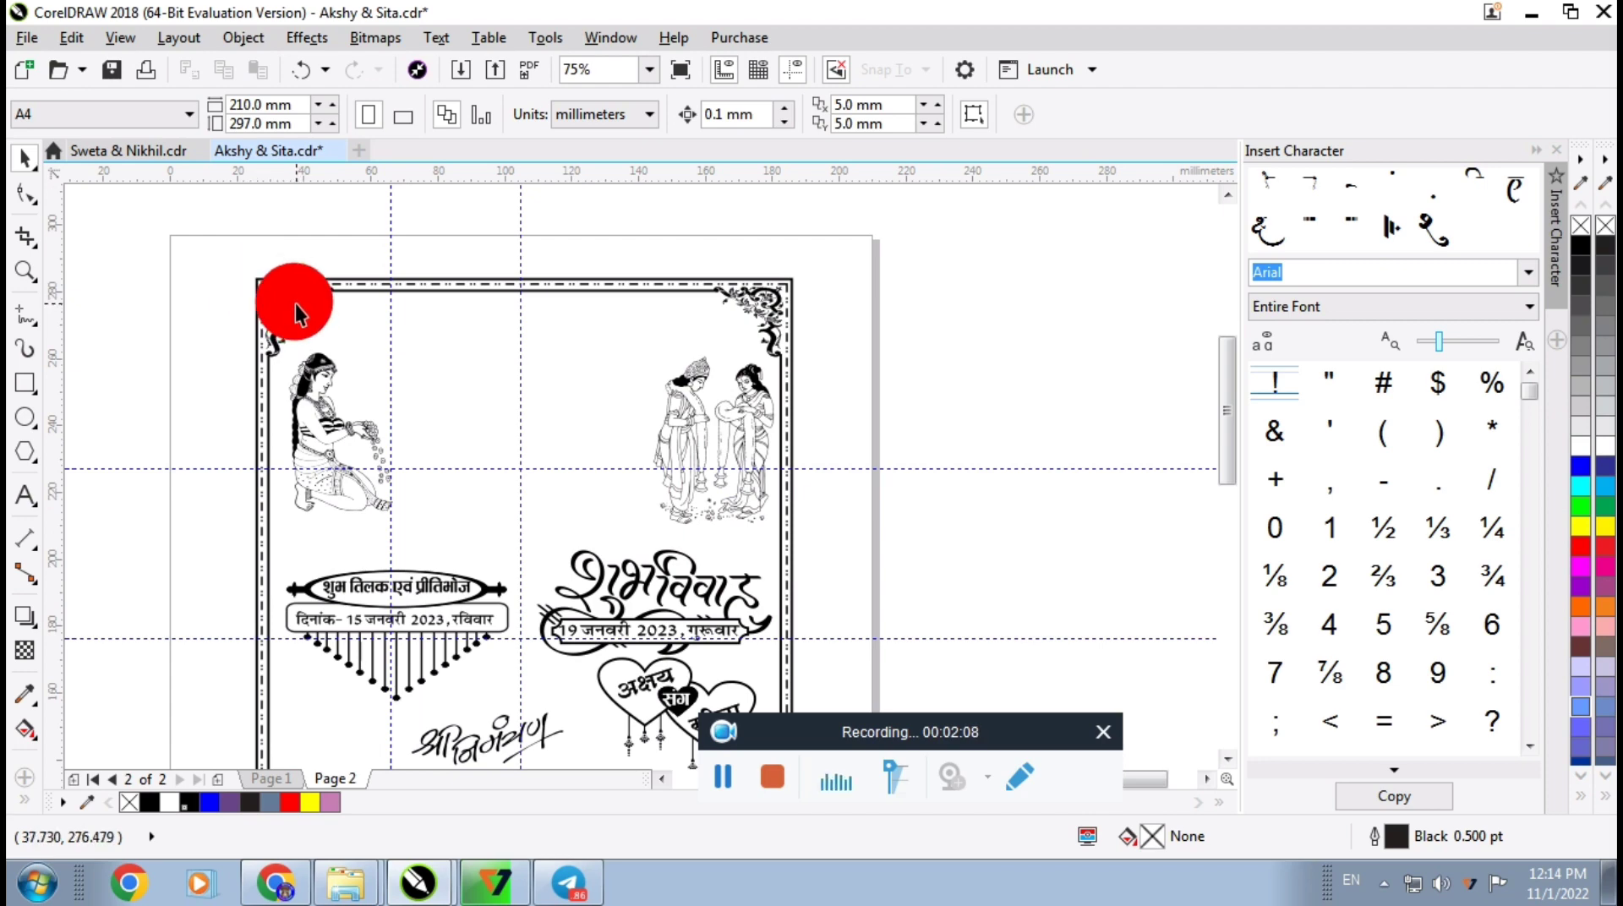
Ungroup the framed card on page 2 and fill its standing couple illustration with red
click(265, 301)
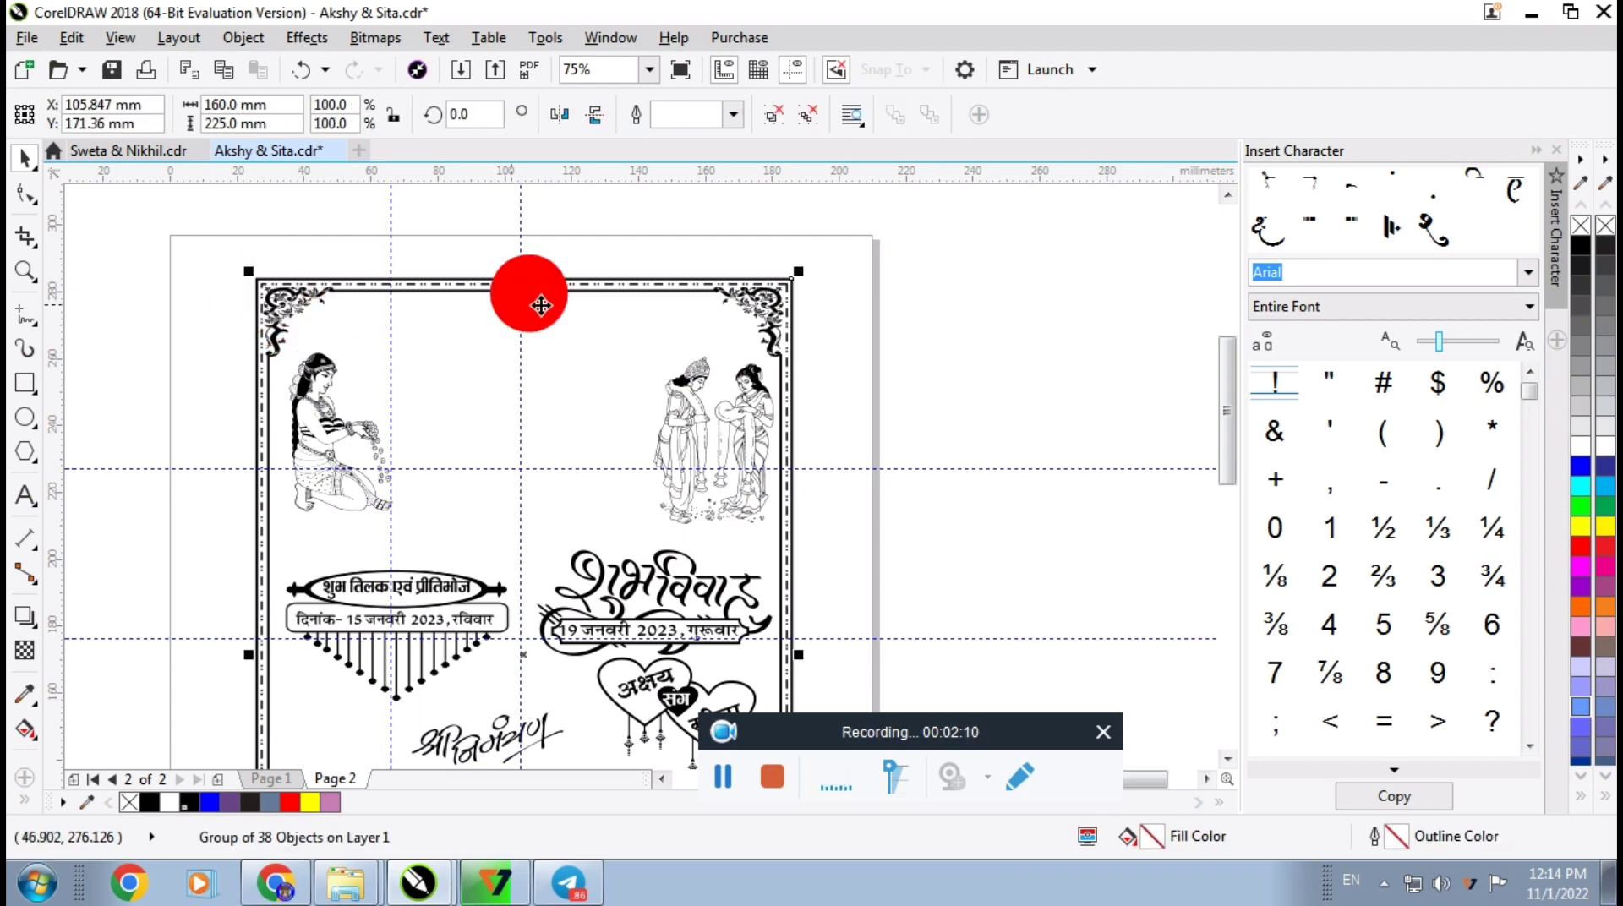
scroll(362, 366, down, 2)
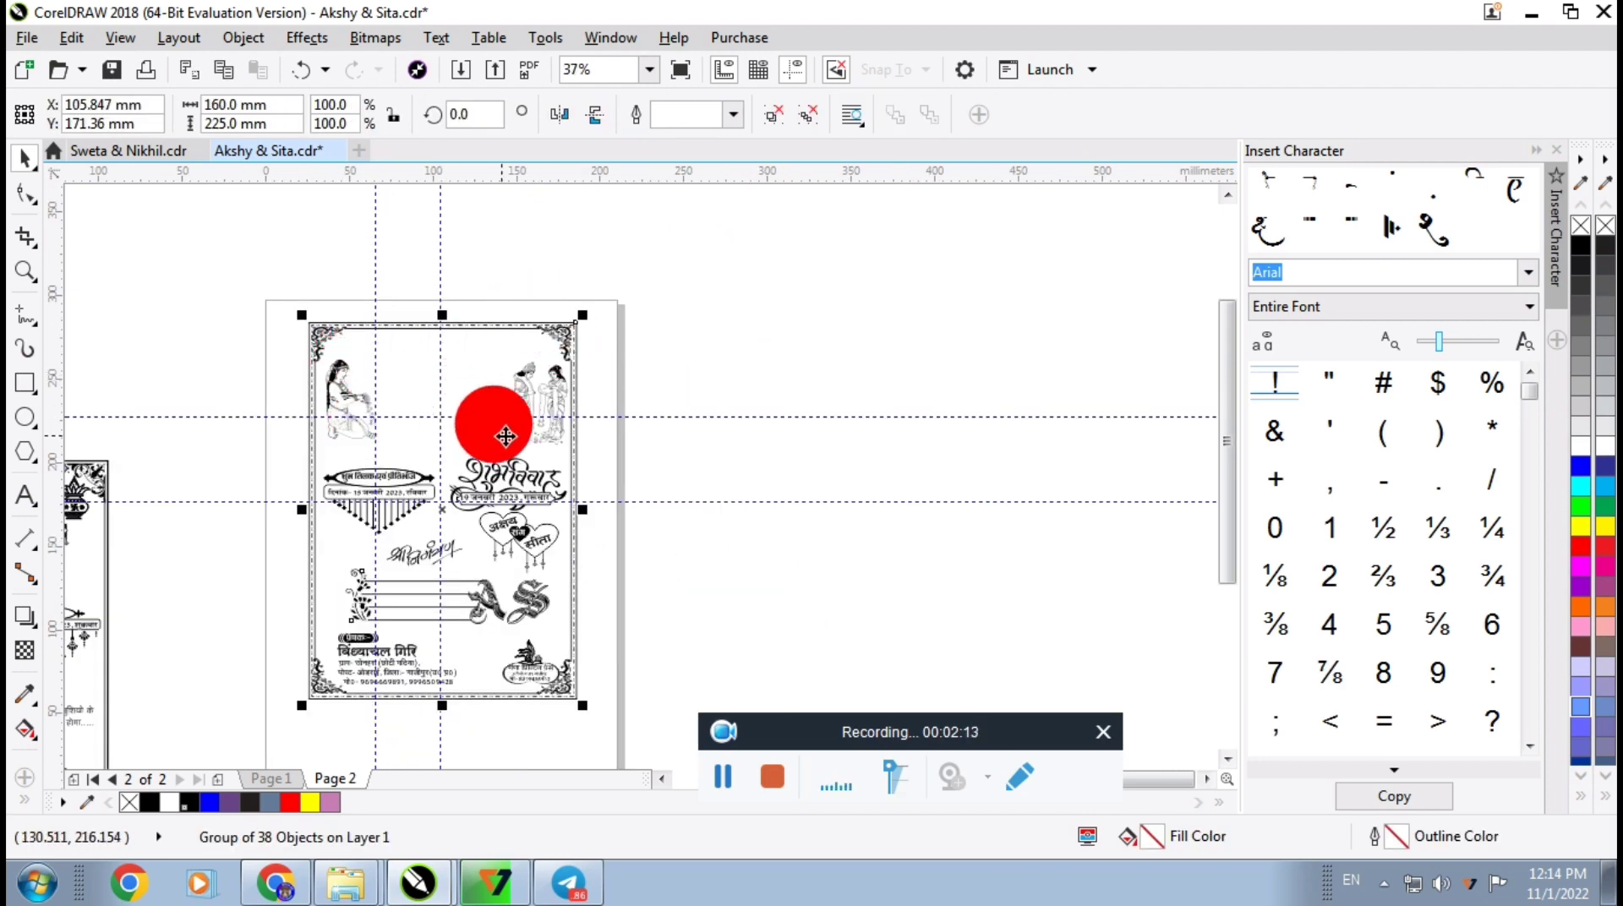
scroll(533, 410, up, 4)
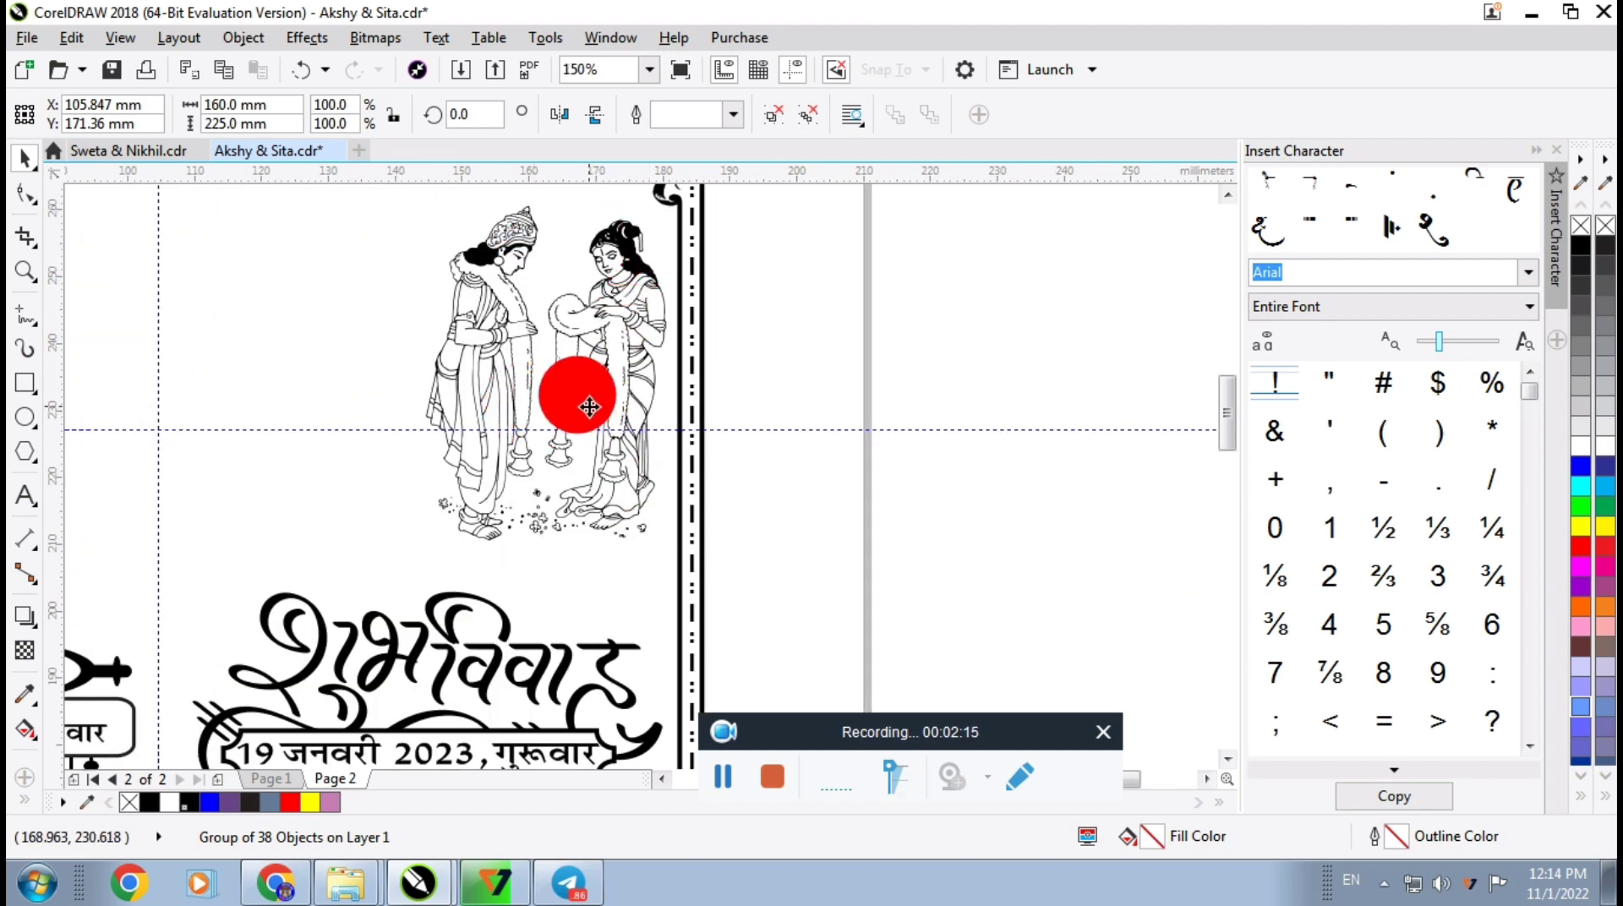
right_click(633, 391)
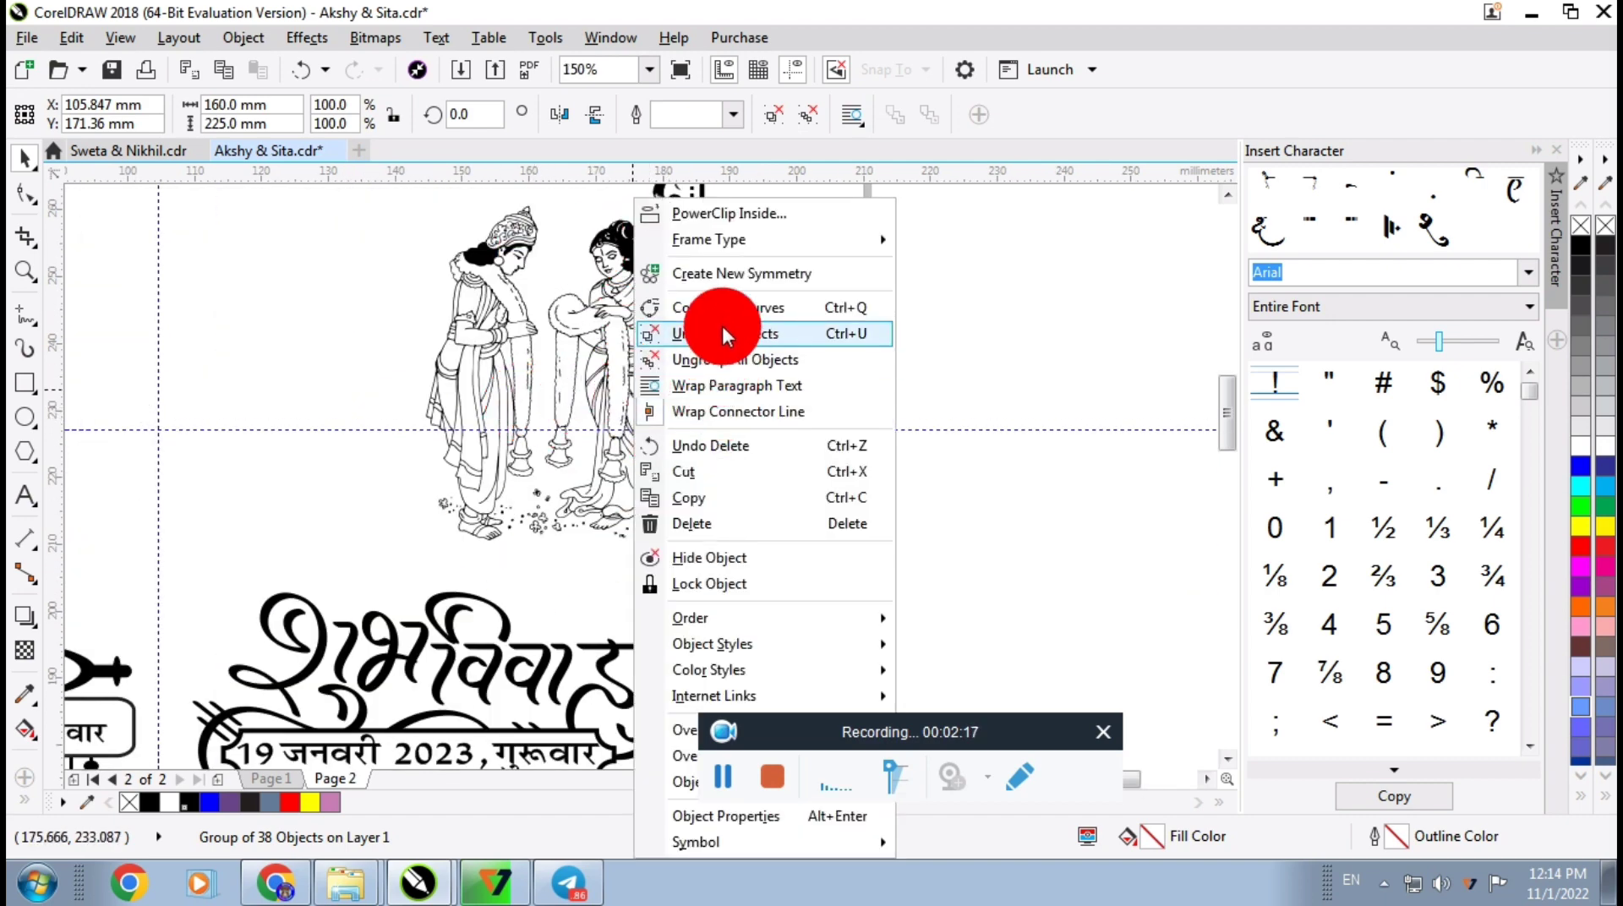
click(718, 330)
click(636, 372)
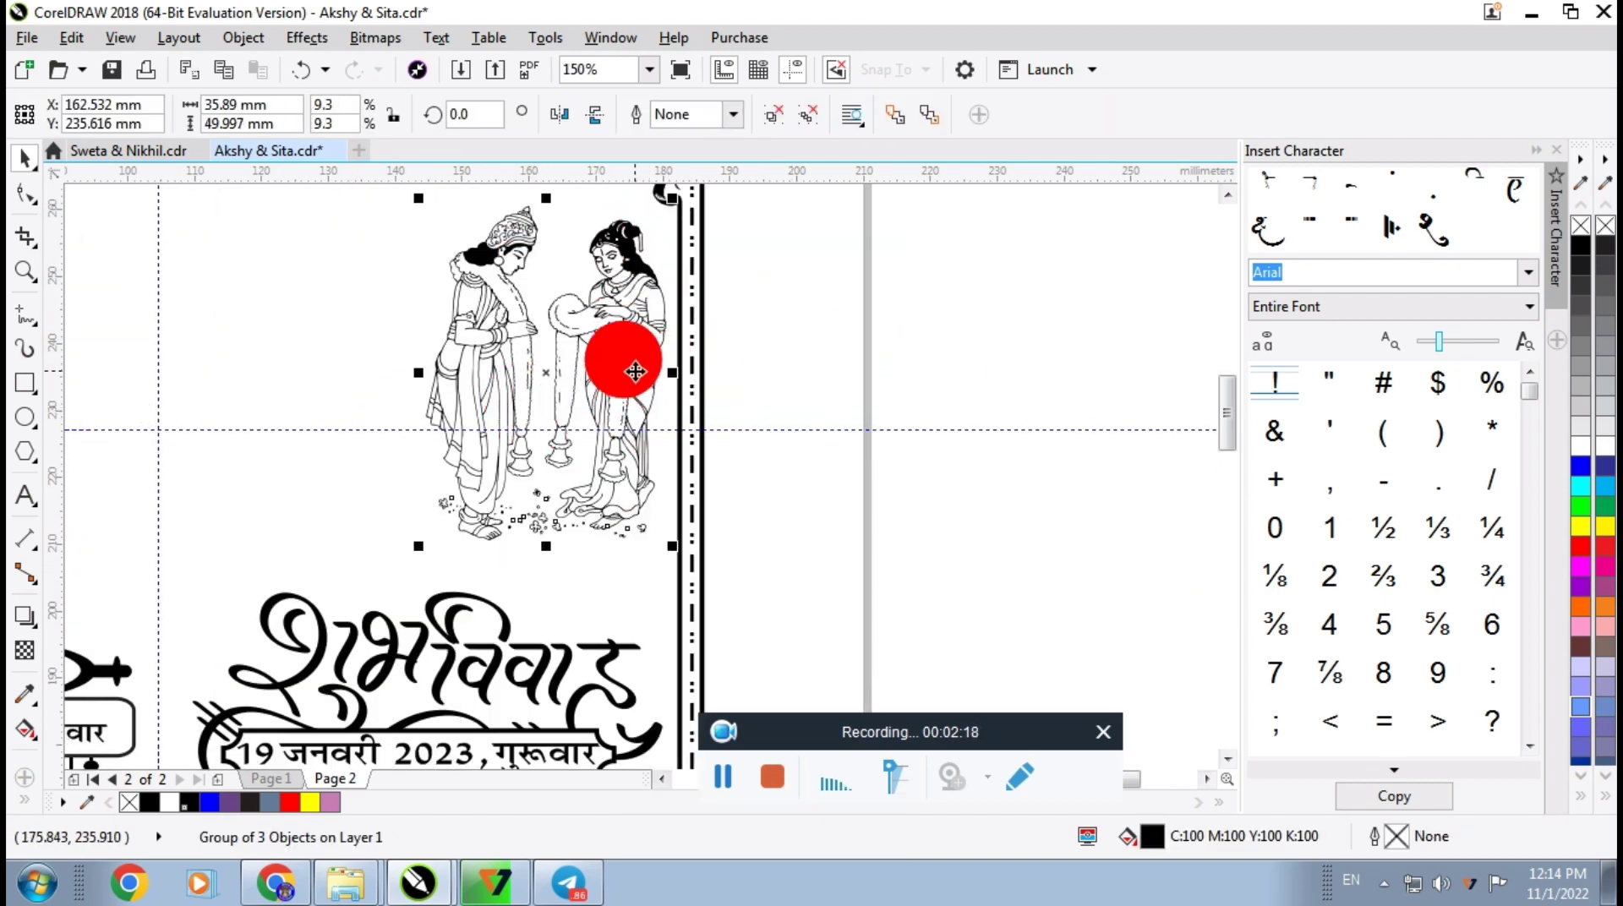
click(1592, 555)
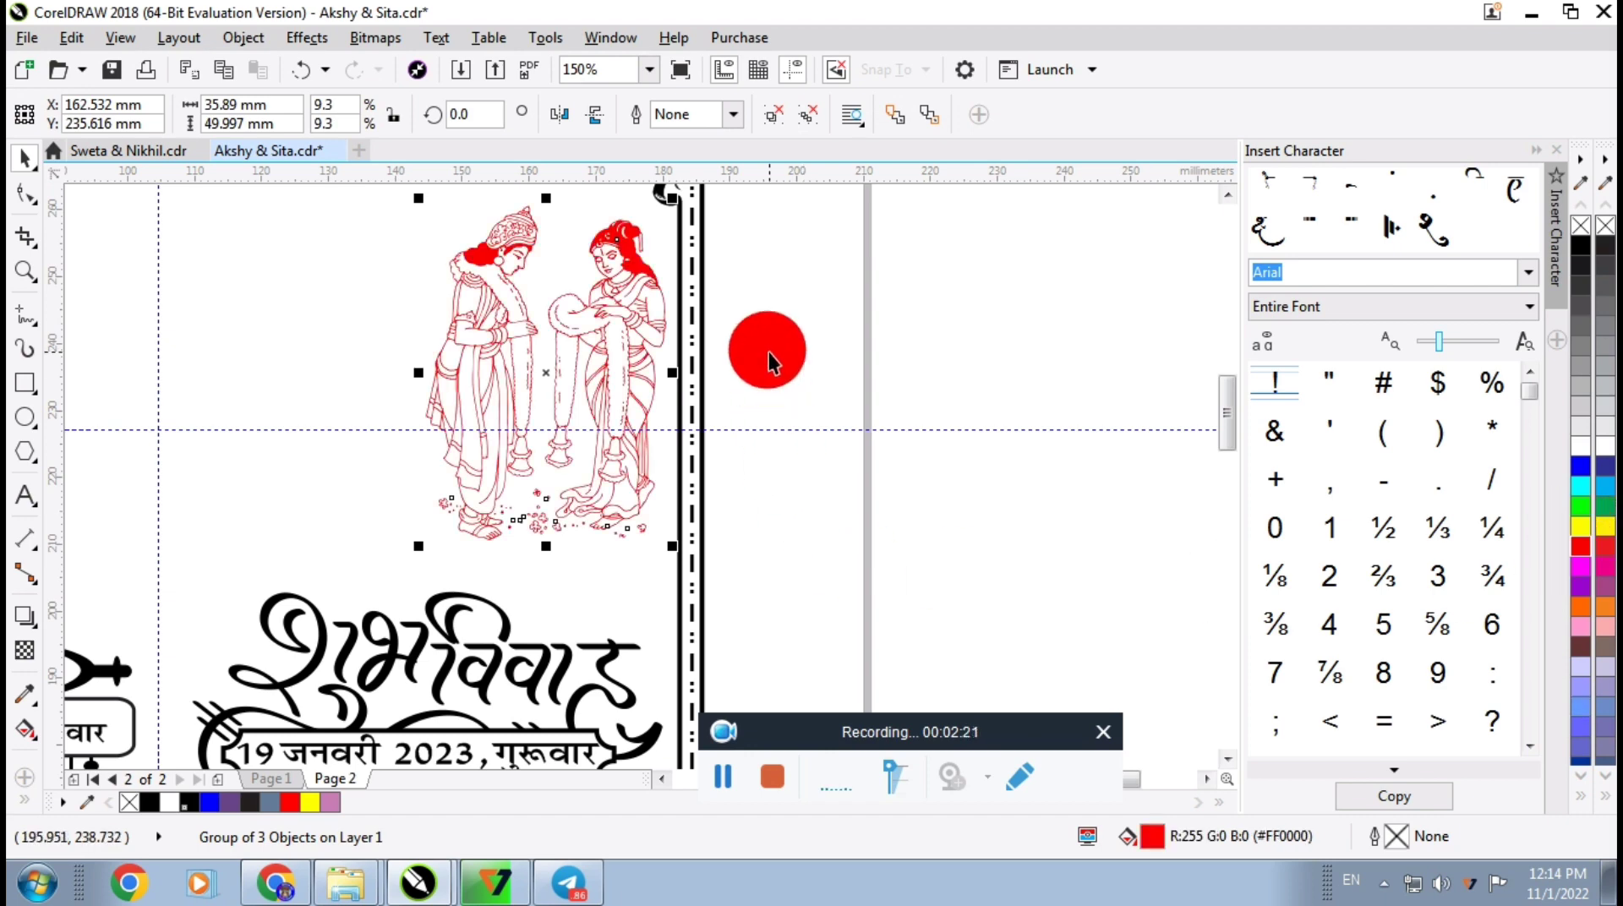
Try a red fill on the kneeling woman illustration, undo it, and give the illustration a red outline instead
scroll(765, 355, down, 2)
click(264, 336)
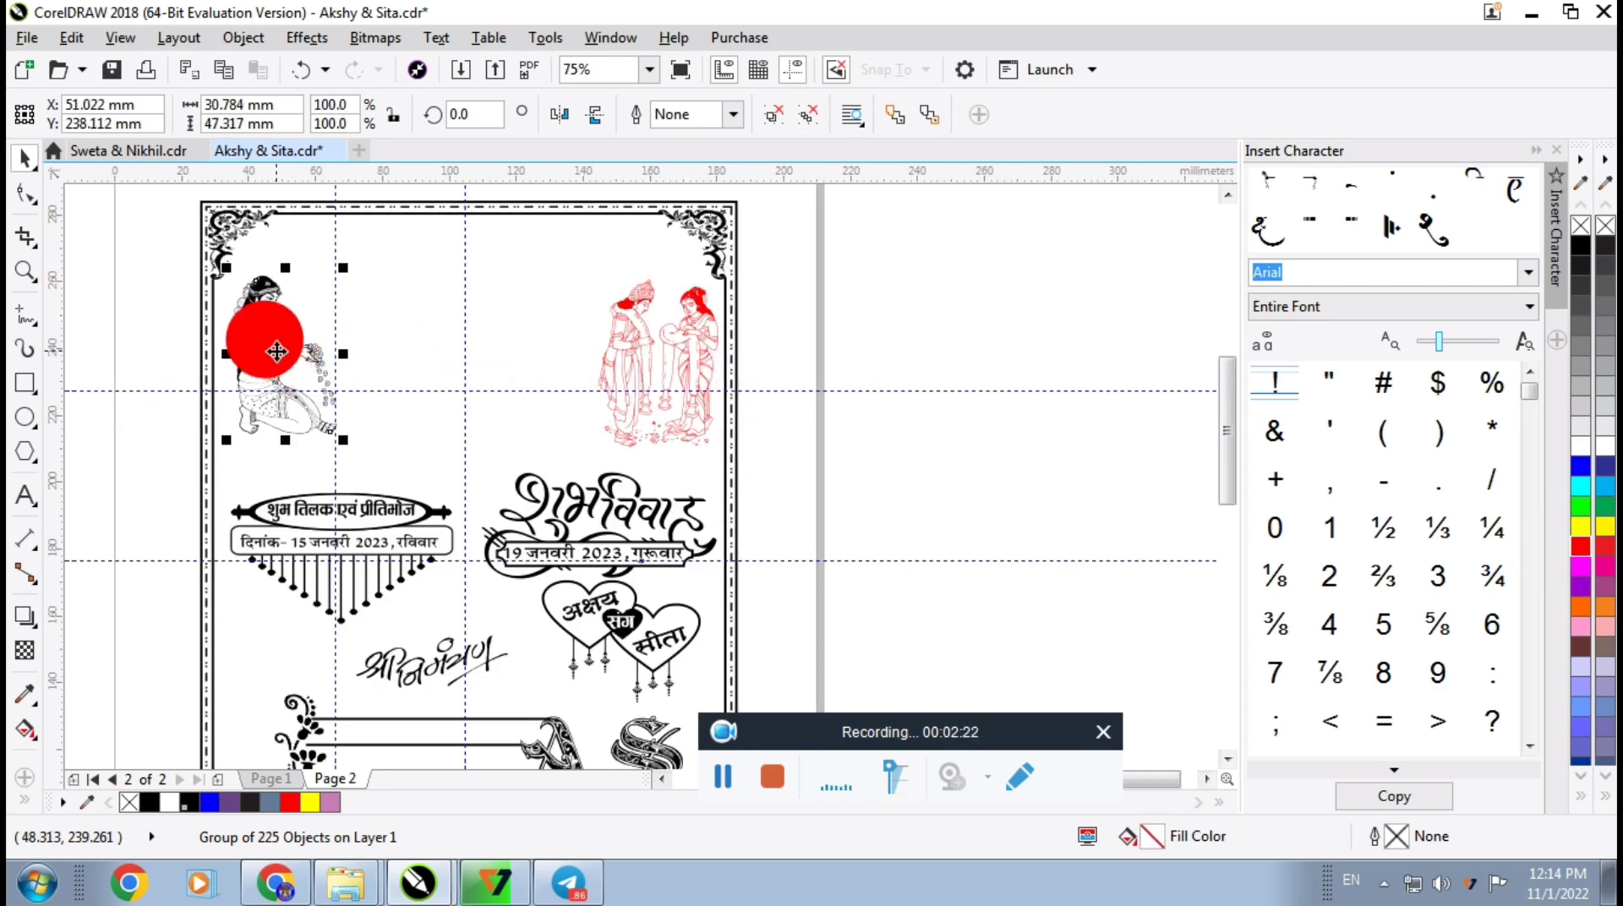
click(1589, 545)
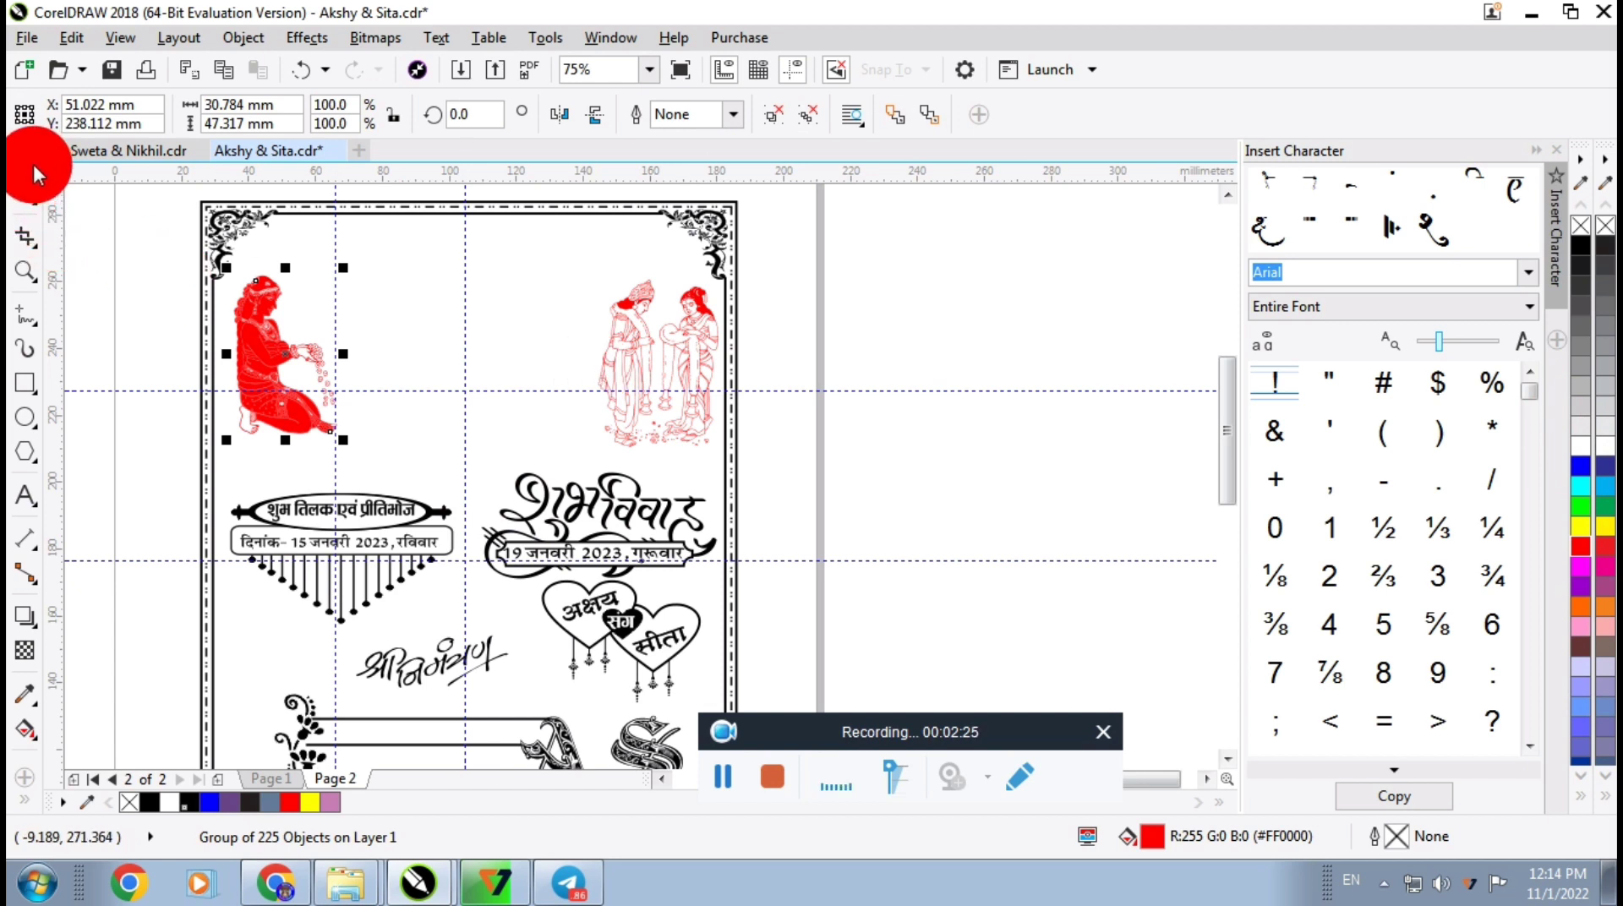
key(ctrl+z)
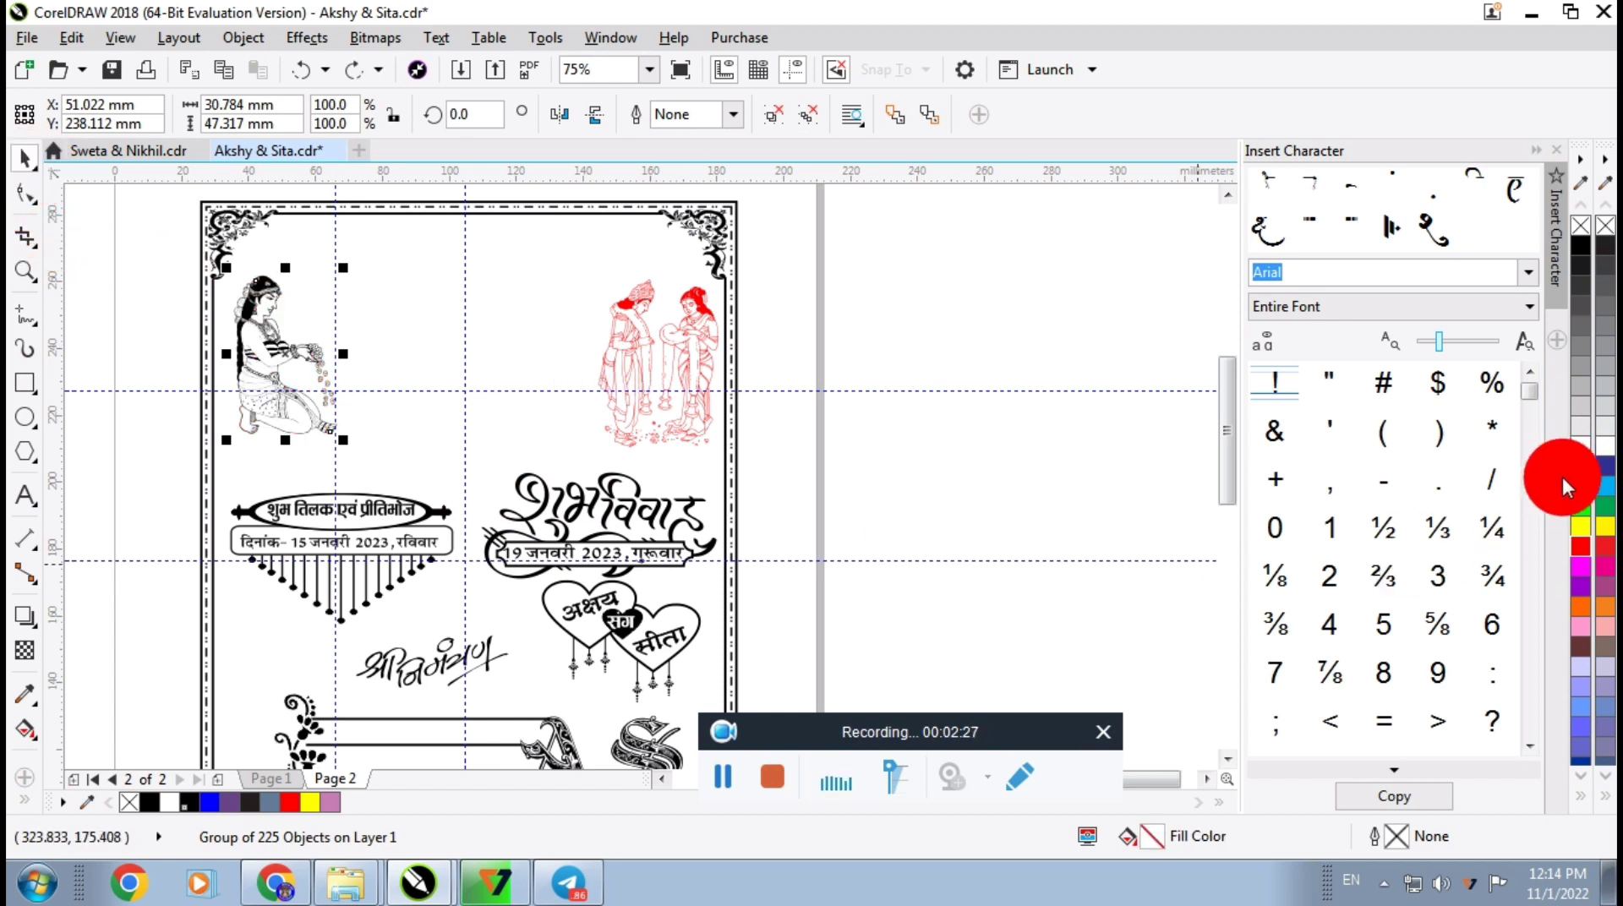
right_click(1580, 546)
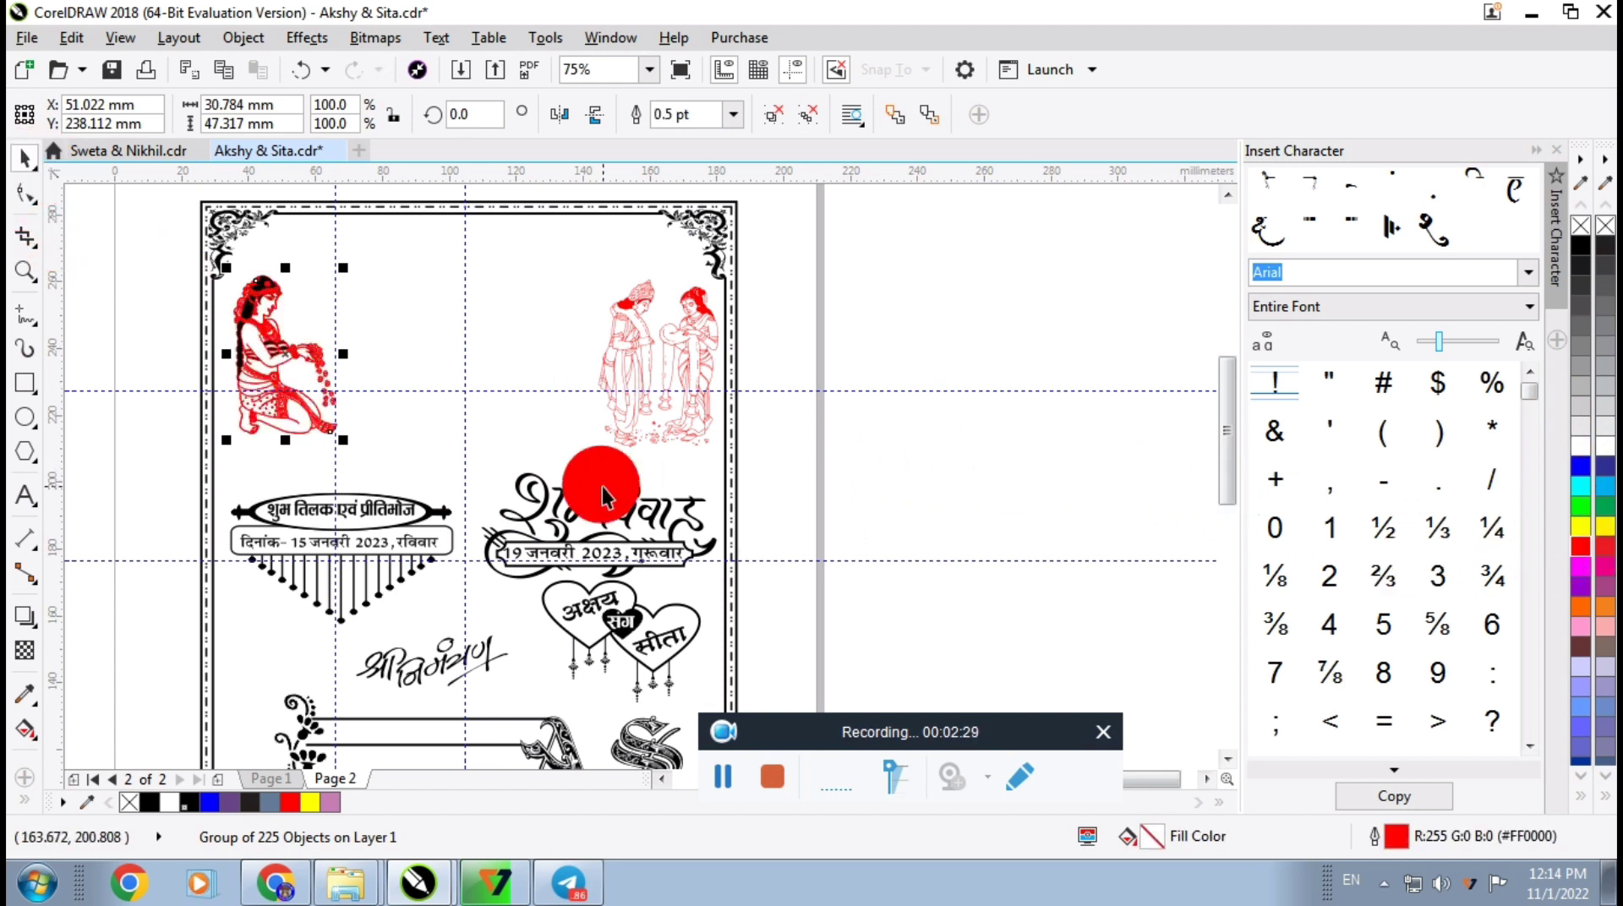
Fill the शुभविवाह calligraphy above the 19 जनवरी 2023 date with red
scroll(565, 516, up, 2)
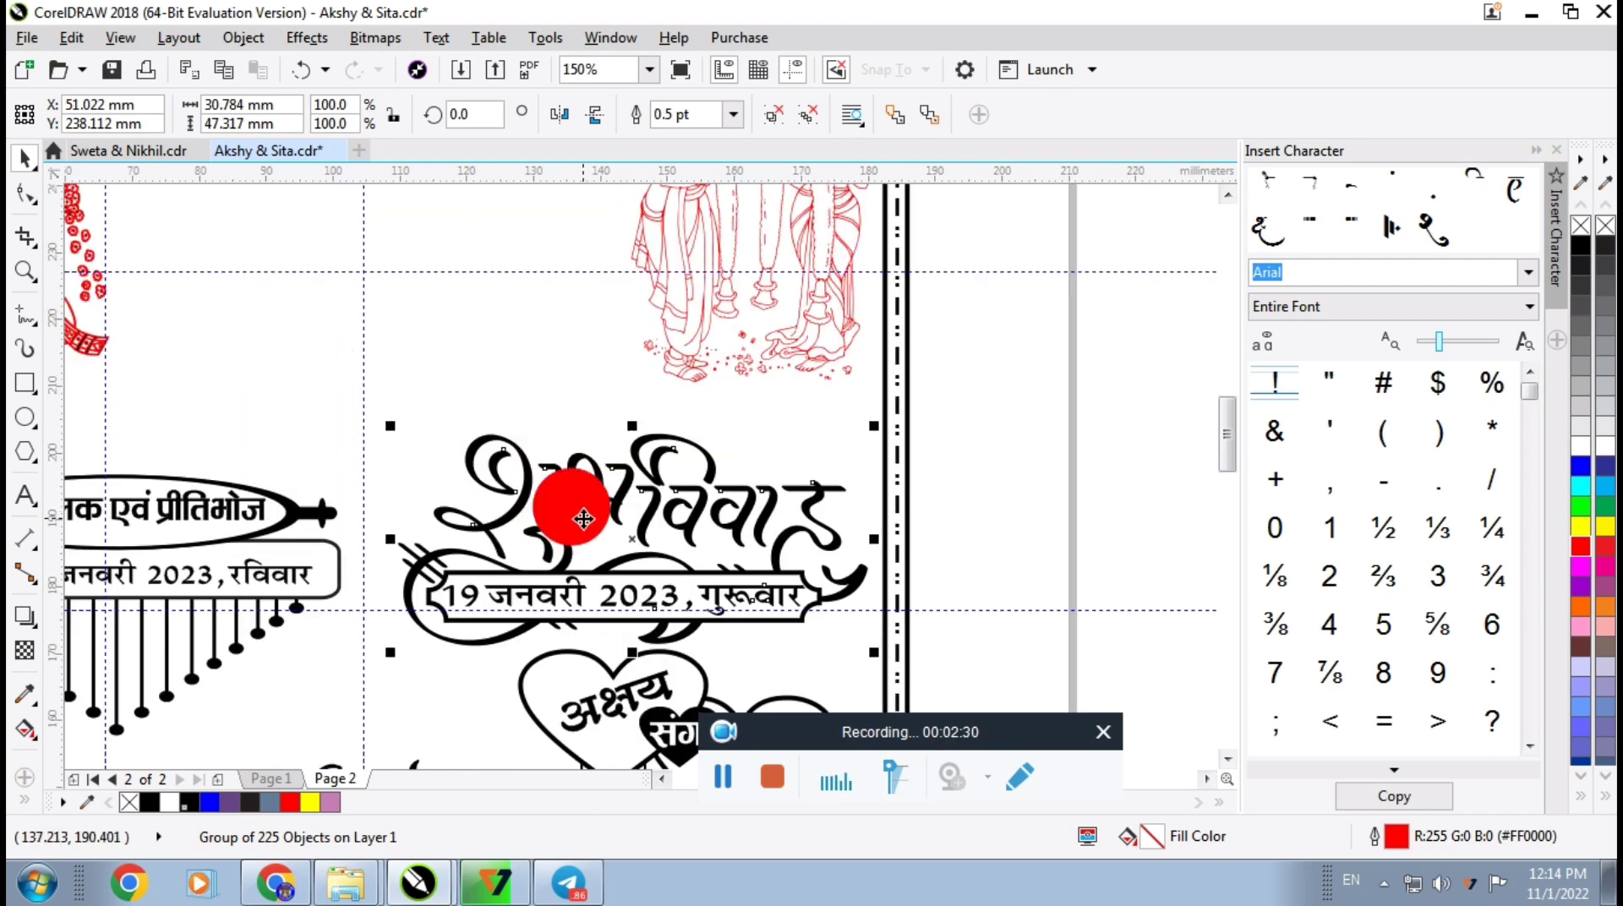
click(720, 530)
click(1579, 546)
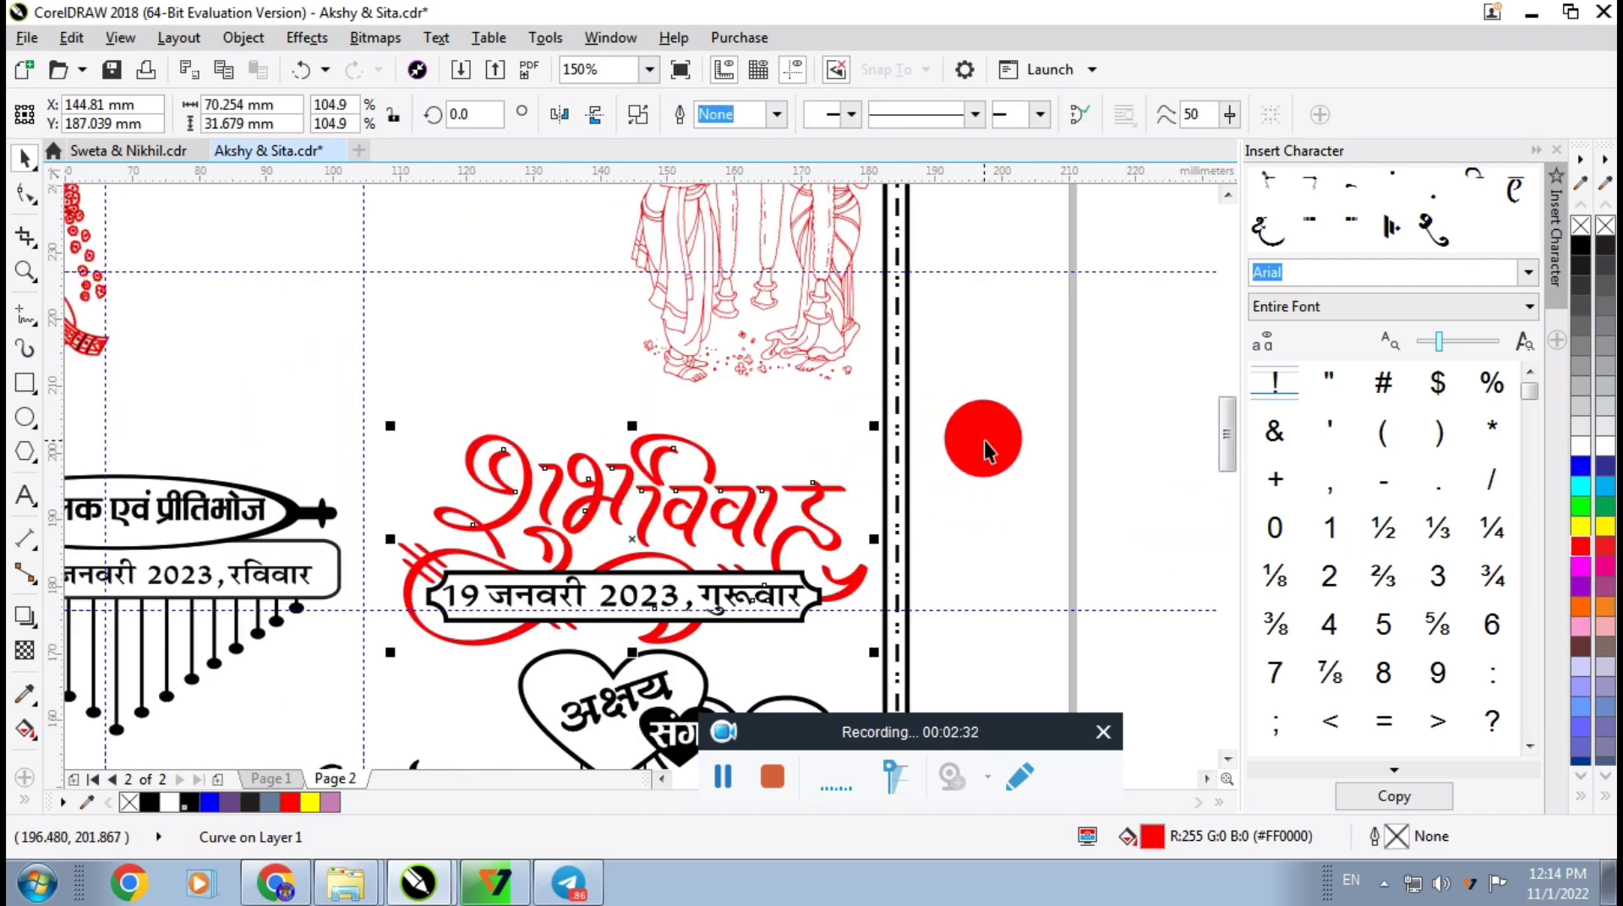
click(985, 440)
scroll(642, 422, down, 2)
scroll(651, 492, up, 4)
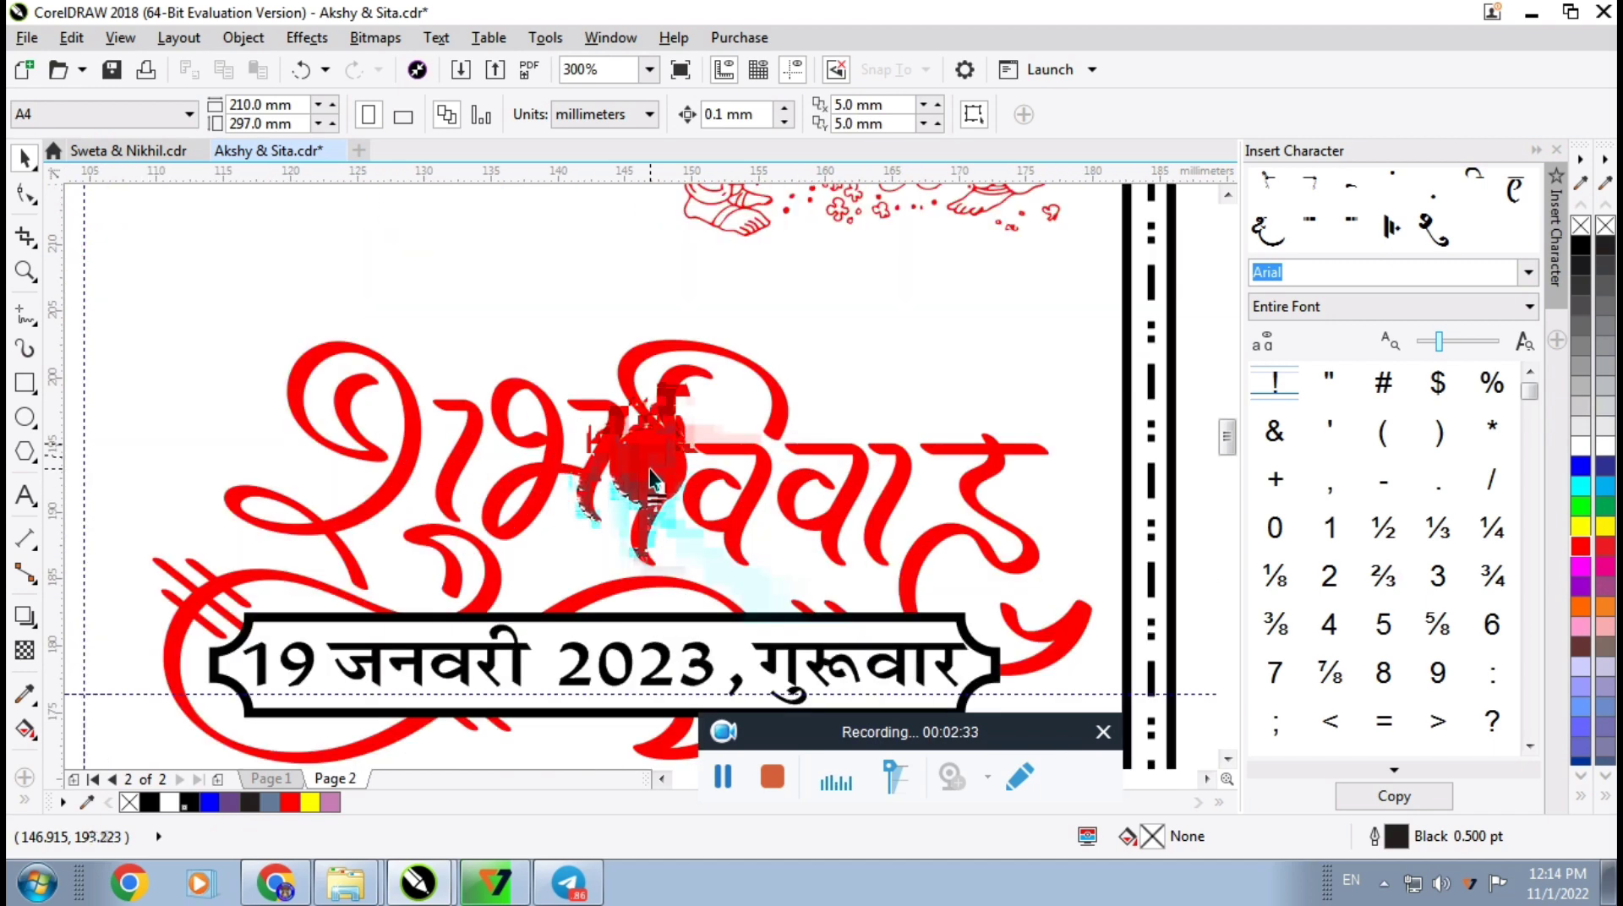
scroll(643, 488, down, 4)
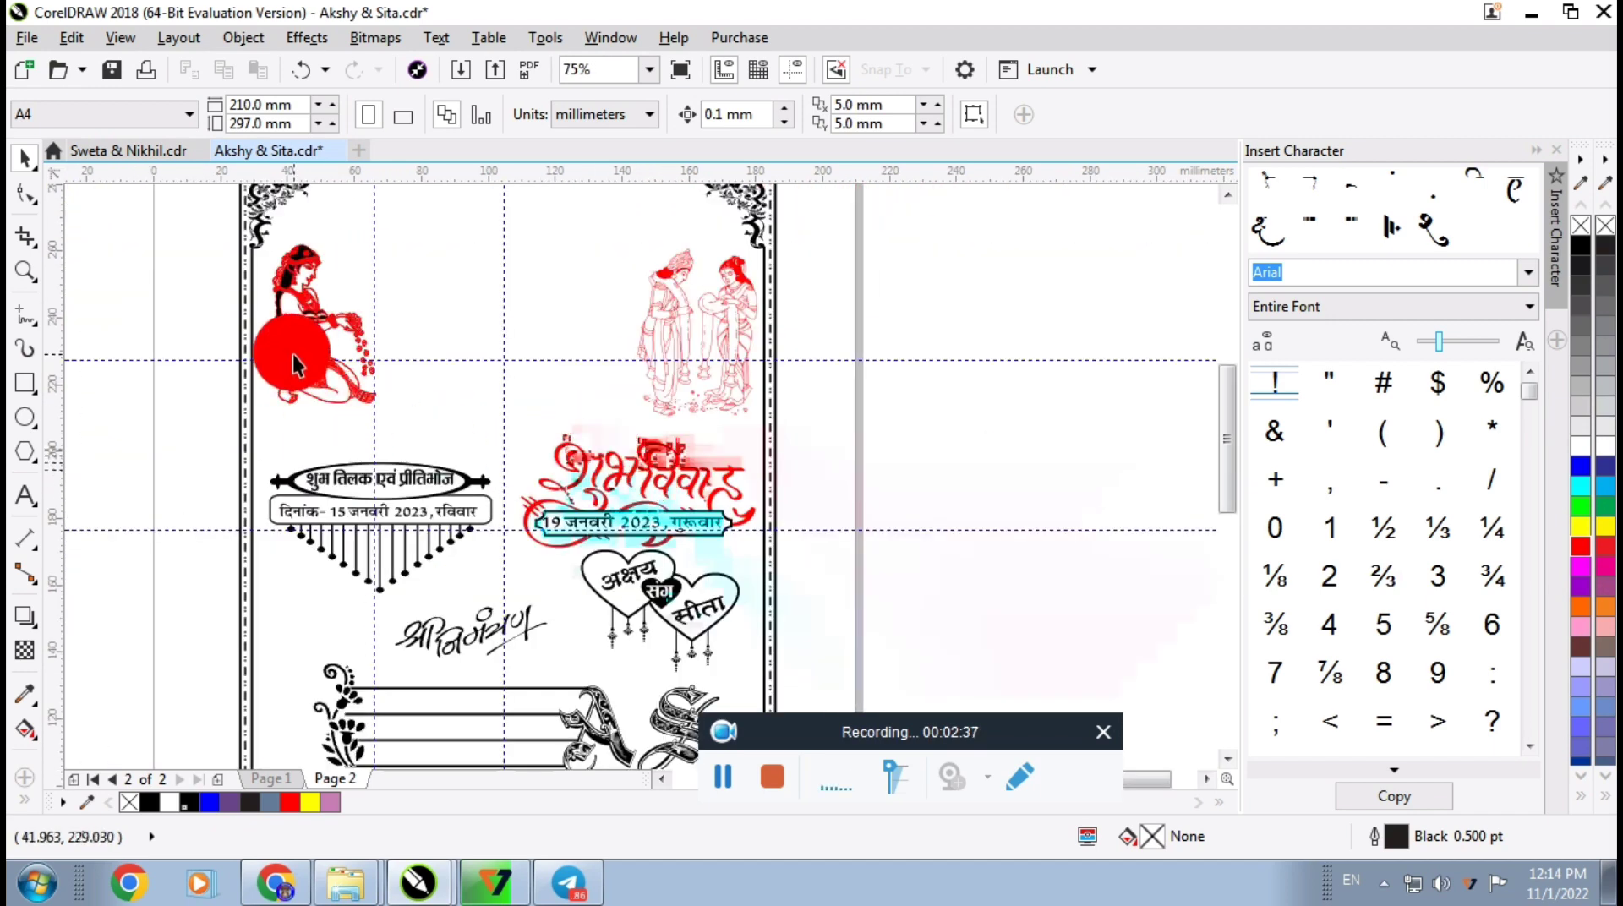
Set the outline of the kneeling woman illustration to black
click(294, 355)
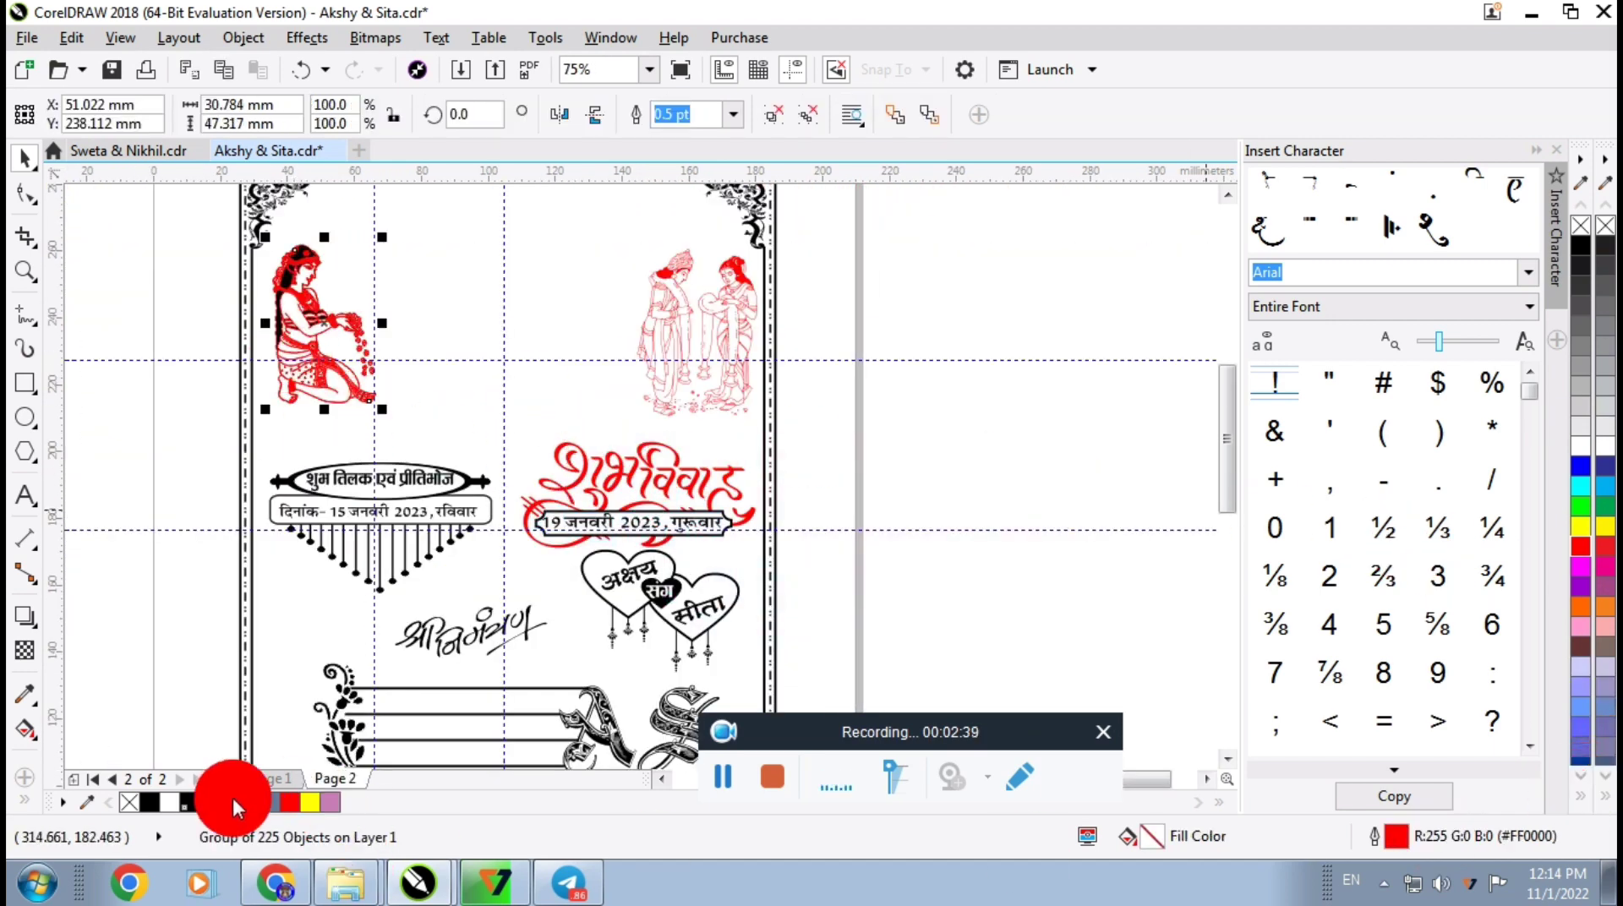
click(140, 794)
Try a black outline on the शुभविवाह calligraphy, undo it, and fill the calligraphy with black instead
click(691, 484)
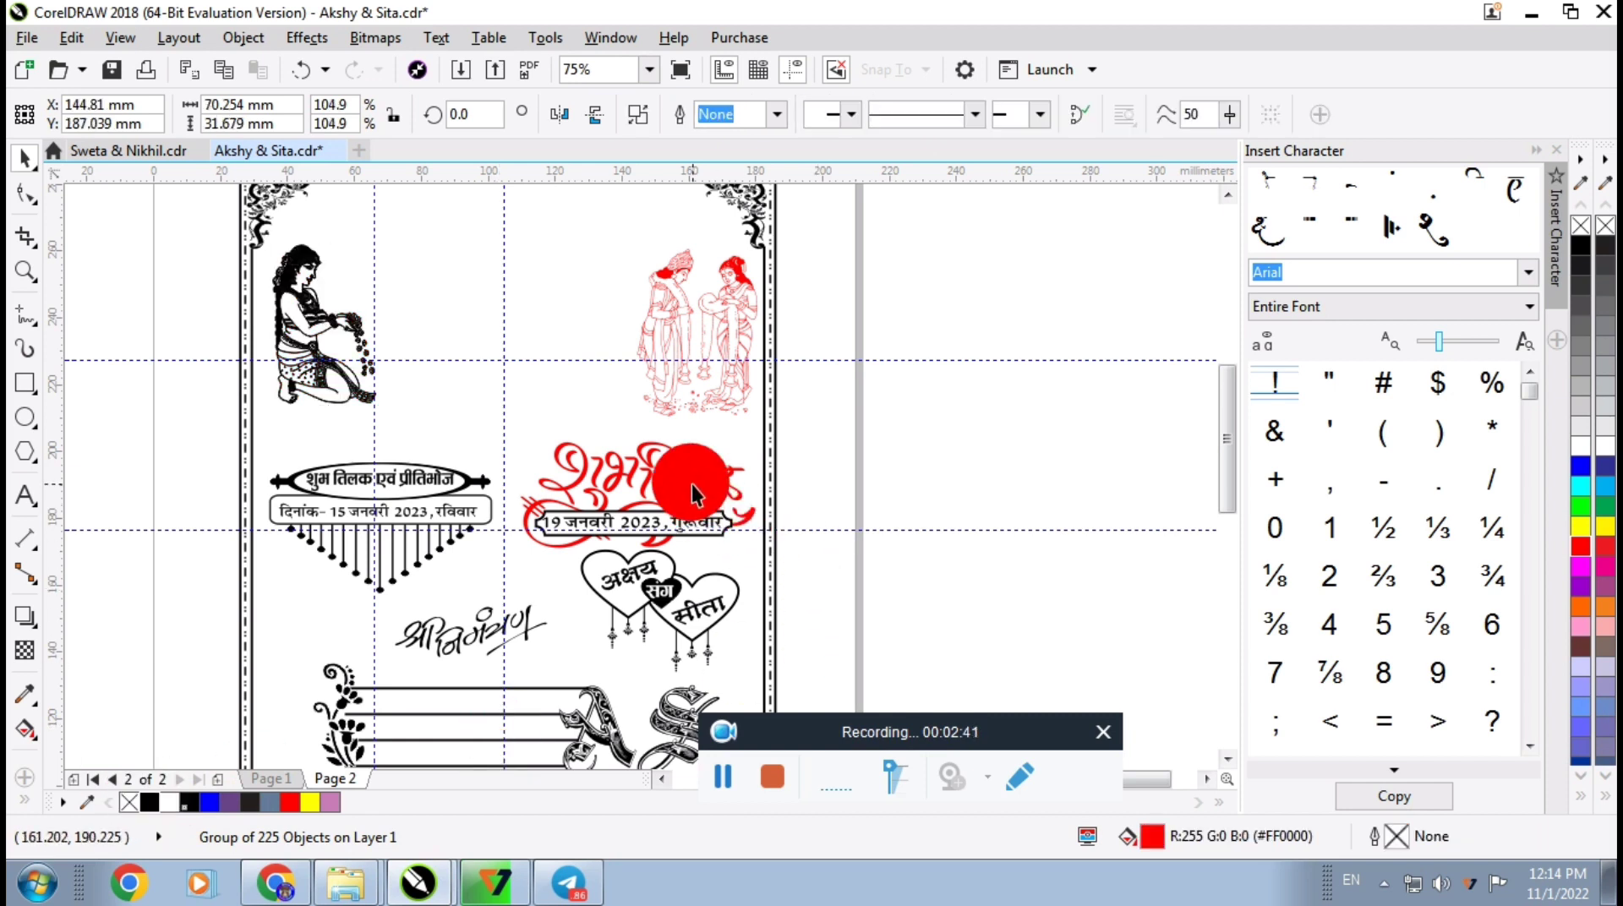
right_click(149, 803)
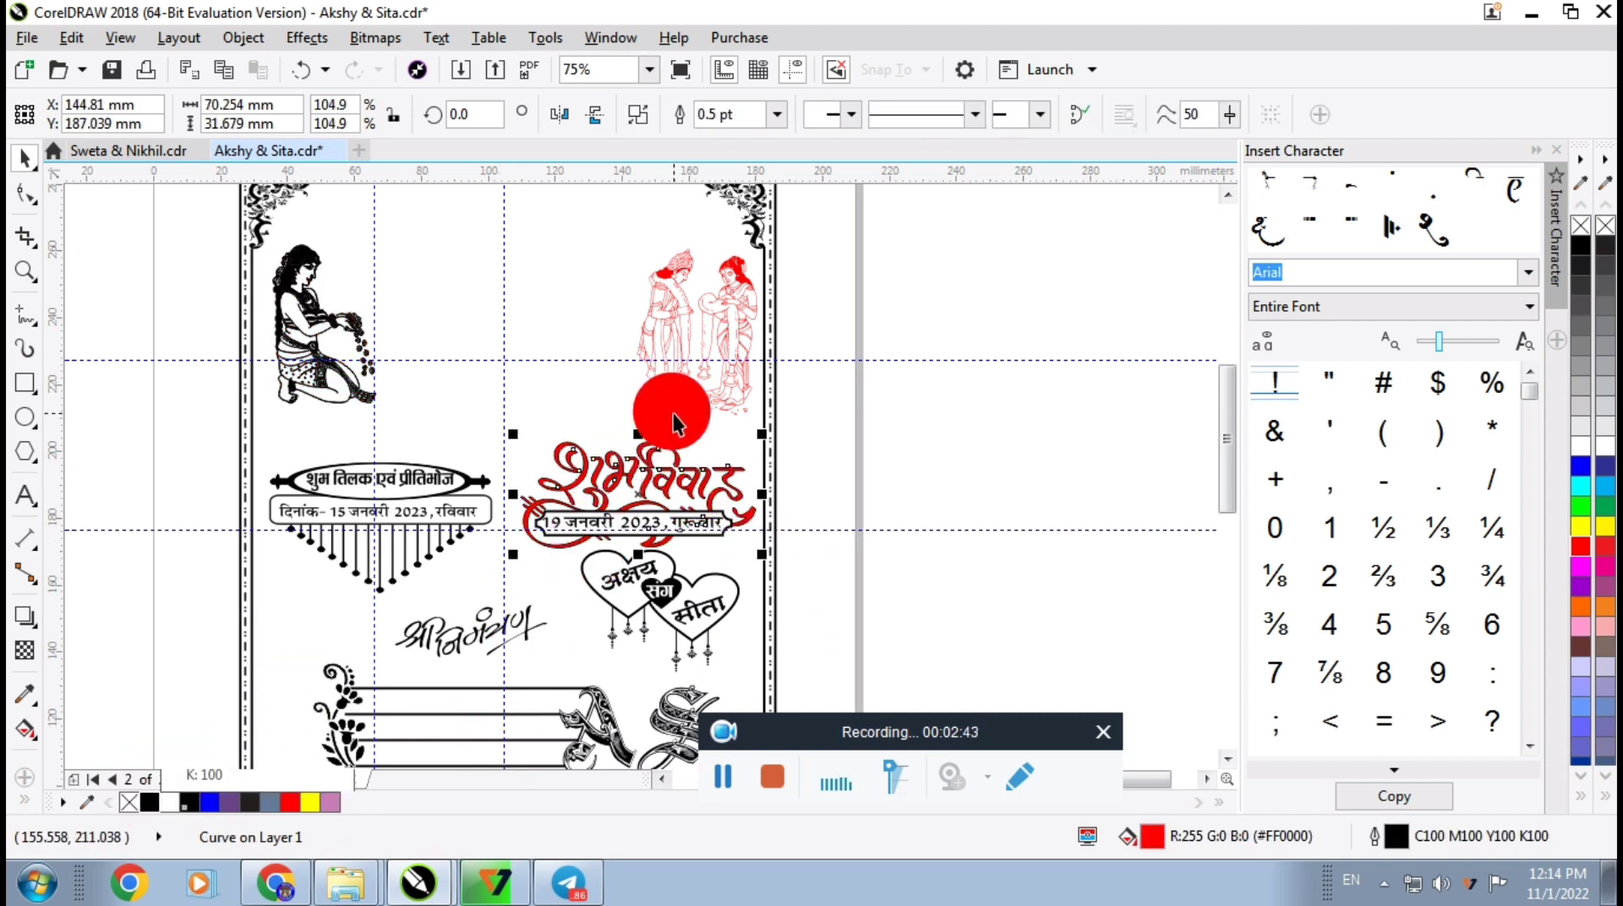
key(ctrl+z)
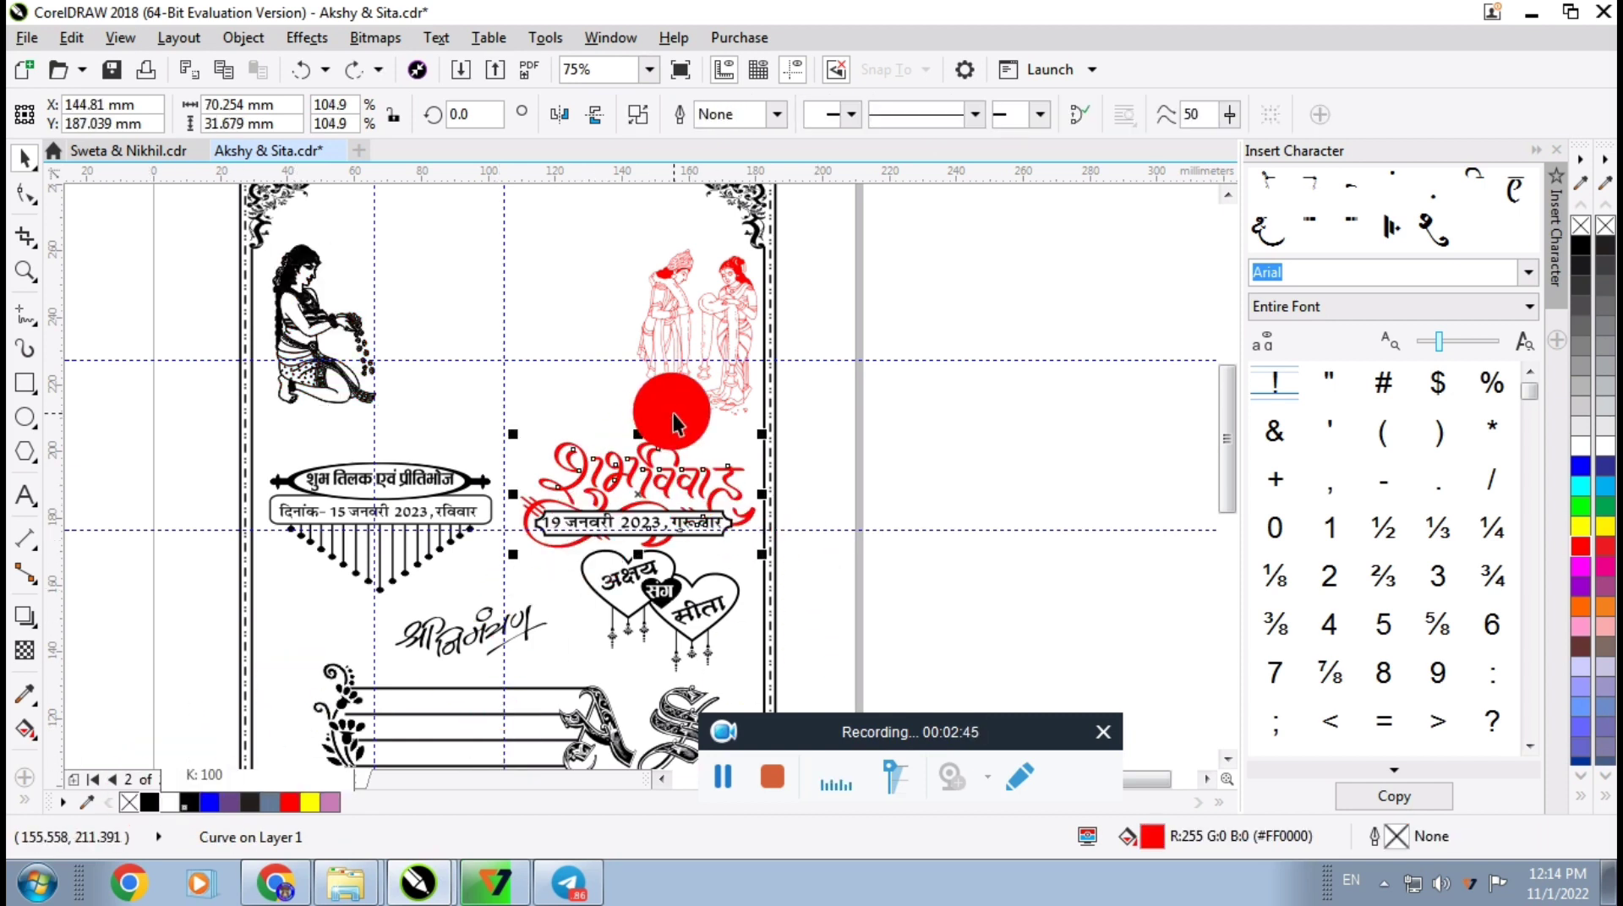
click(200, 807)
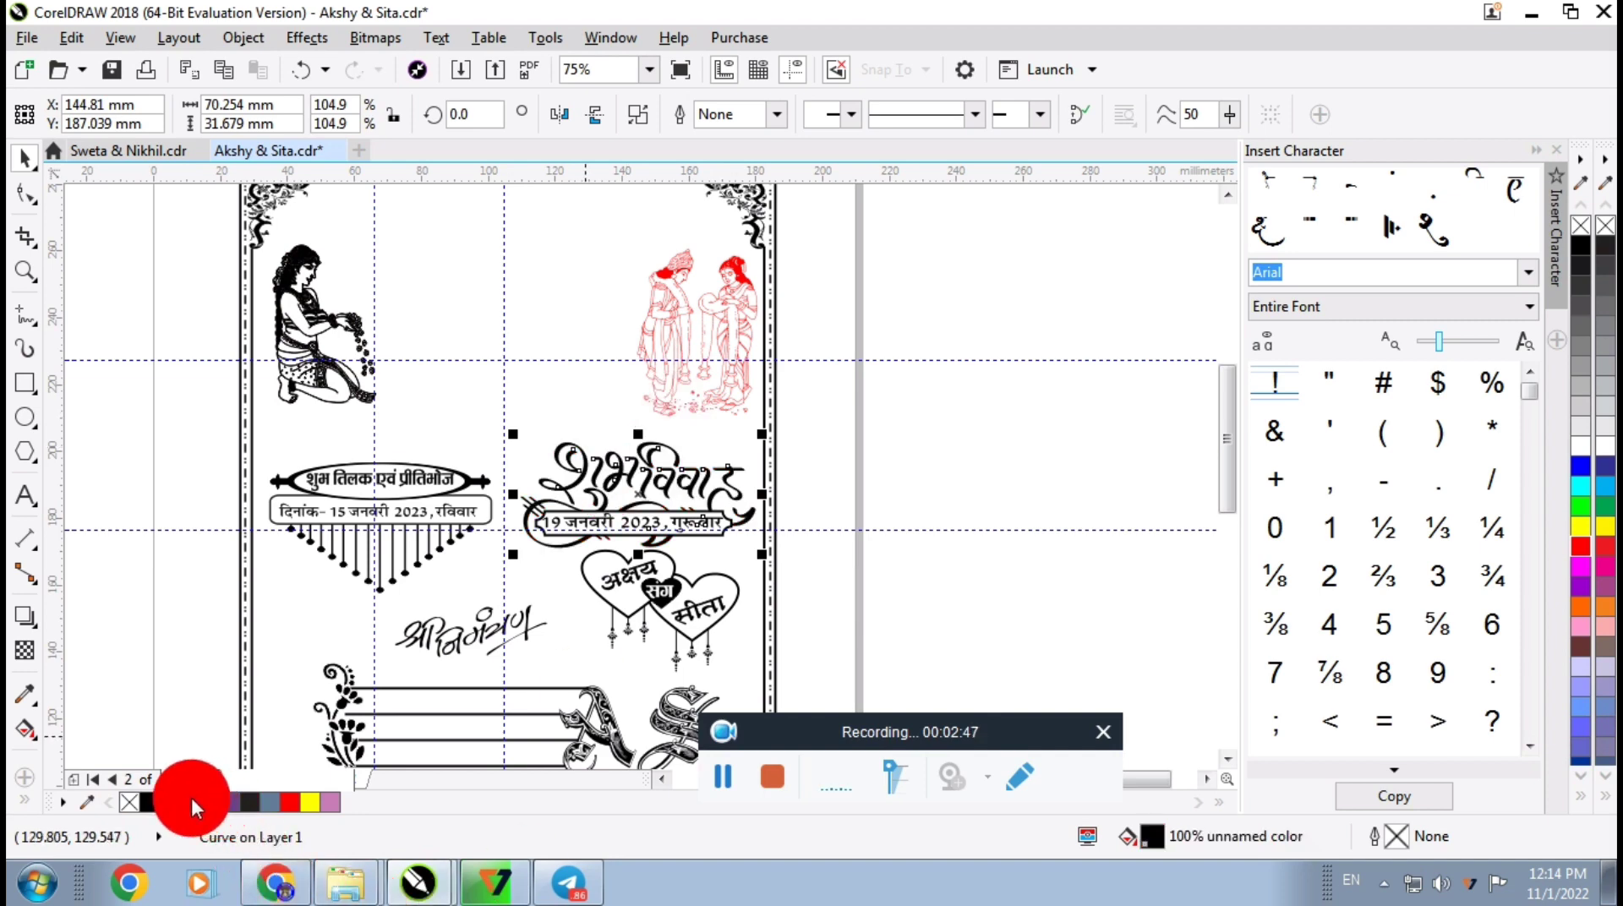
Fill the standing bride and groom illustration near the card's upper corner with black
click(656, 333)
click(149, 803)
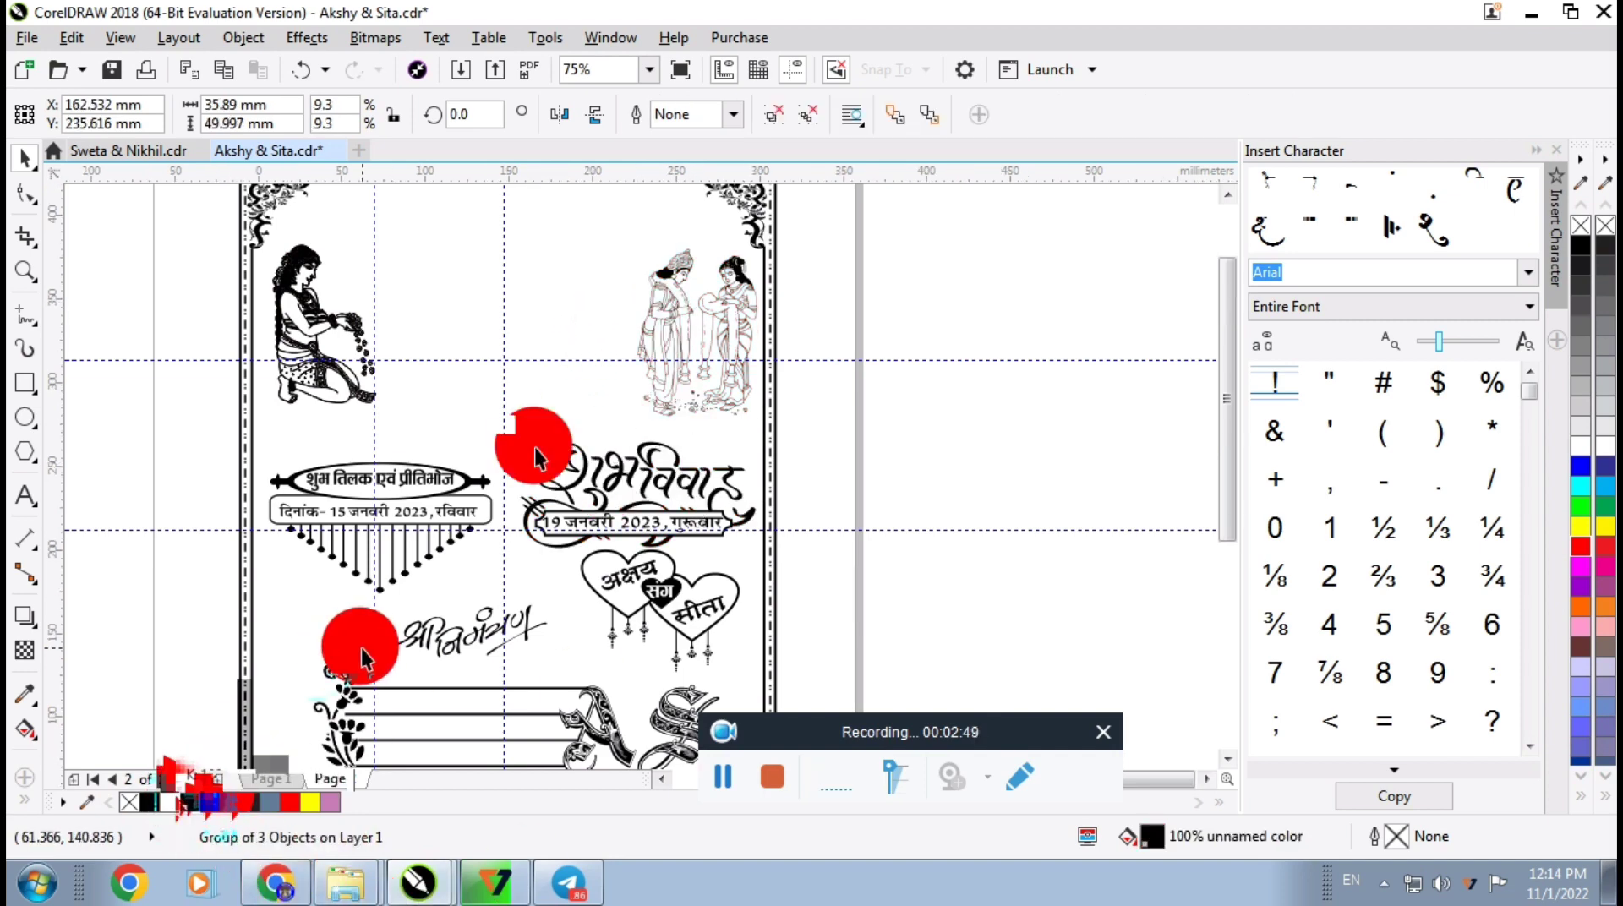
scroll(359, 648, down, 2)
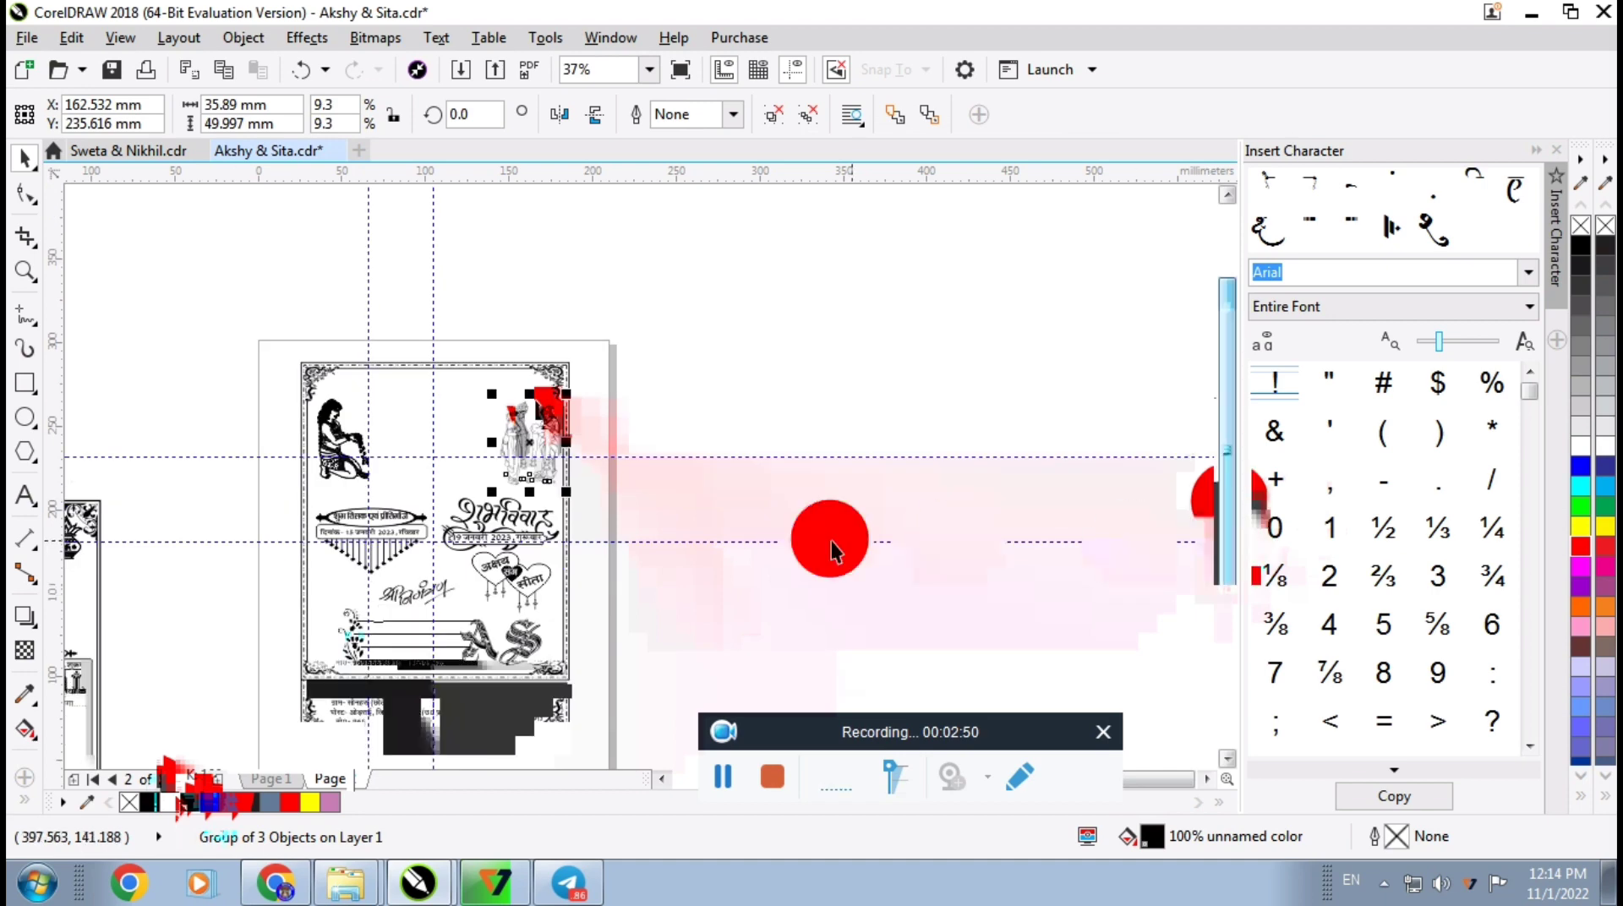
Ungroup the double-heart motif with the couple's names beneath the 19 जनवरी 2023 date
scroll(518, 500, up, 2)
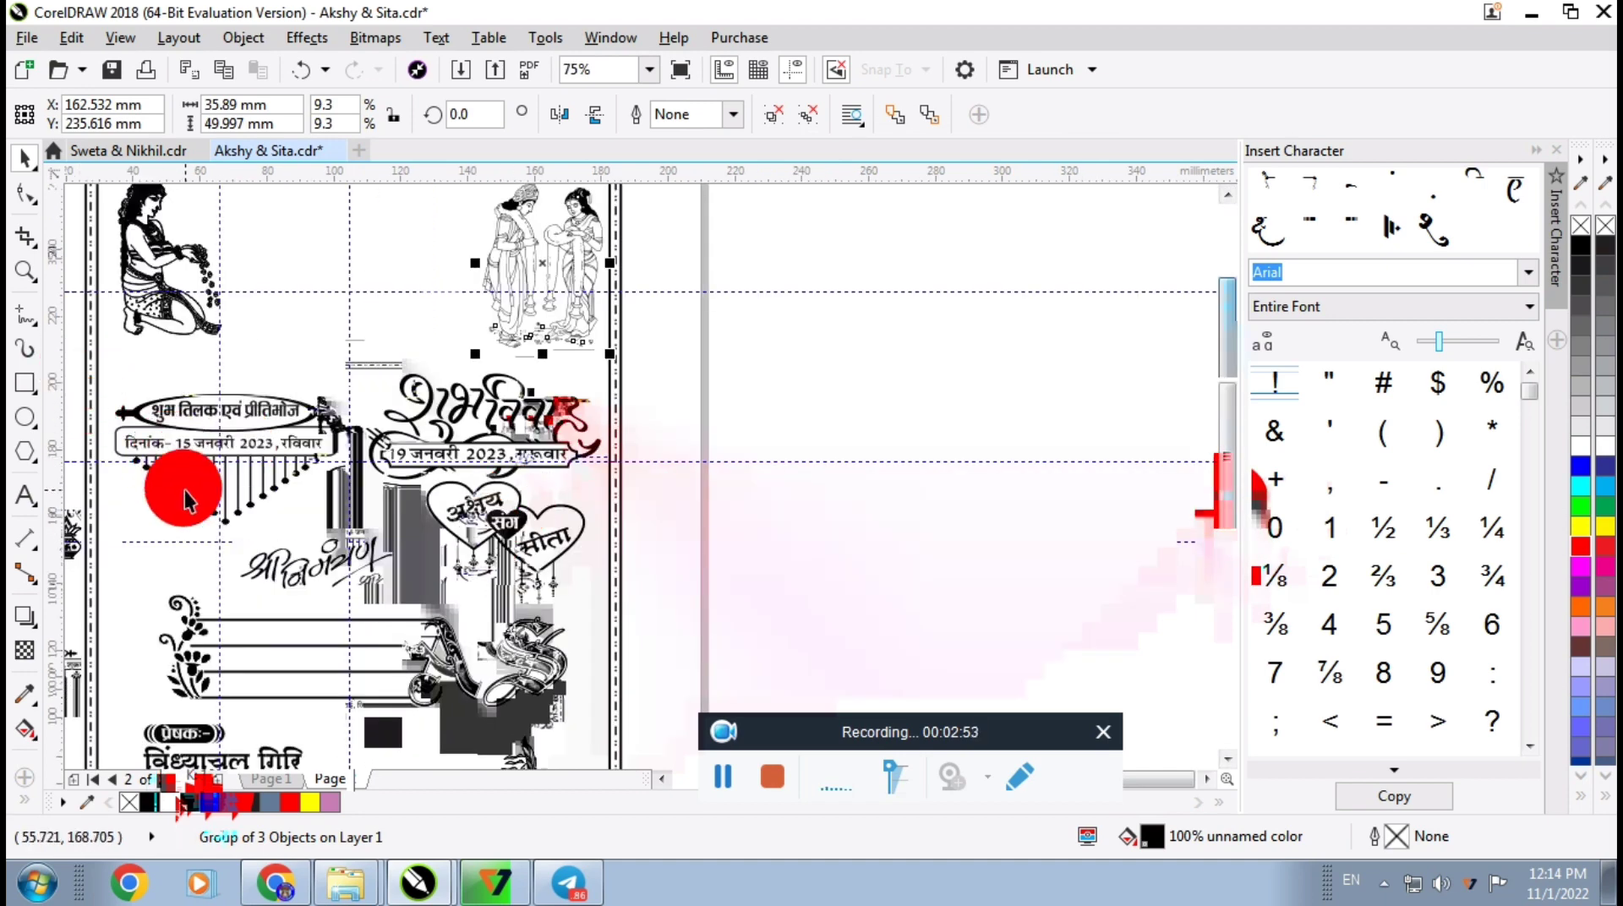
scroll(189, 482, up, 2)
scroll(769, 351, down, 2)
scroll(841, 544, up, 1)
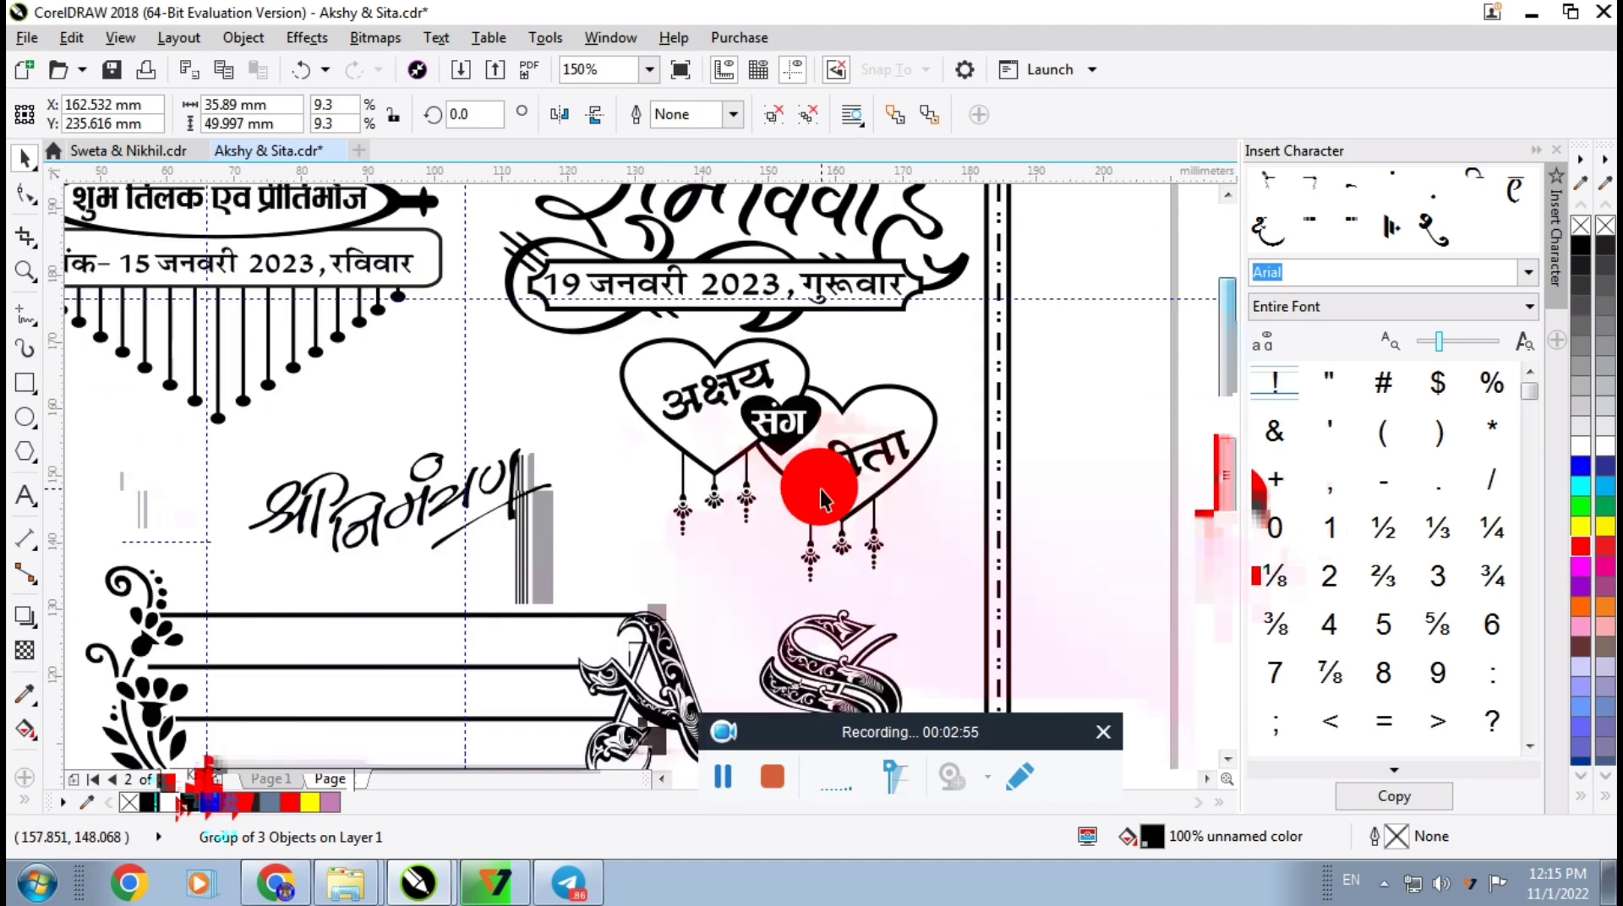
right_click(789, 555)
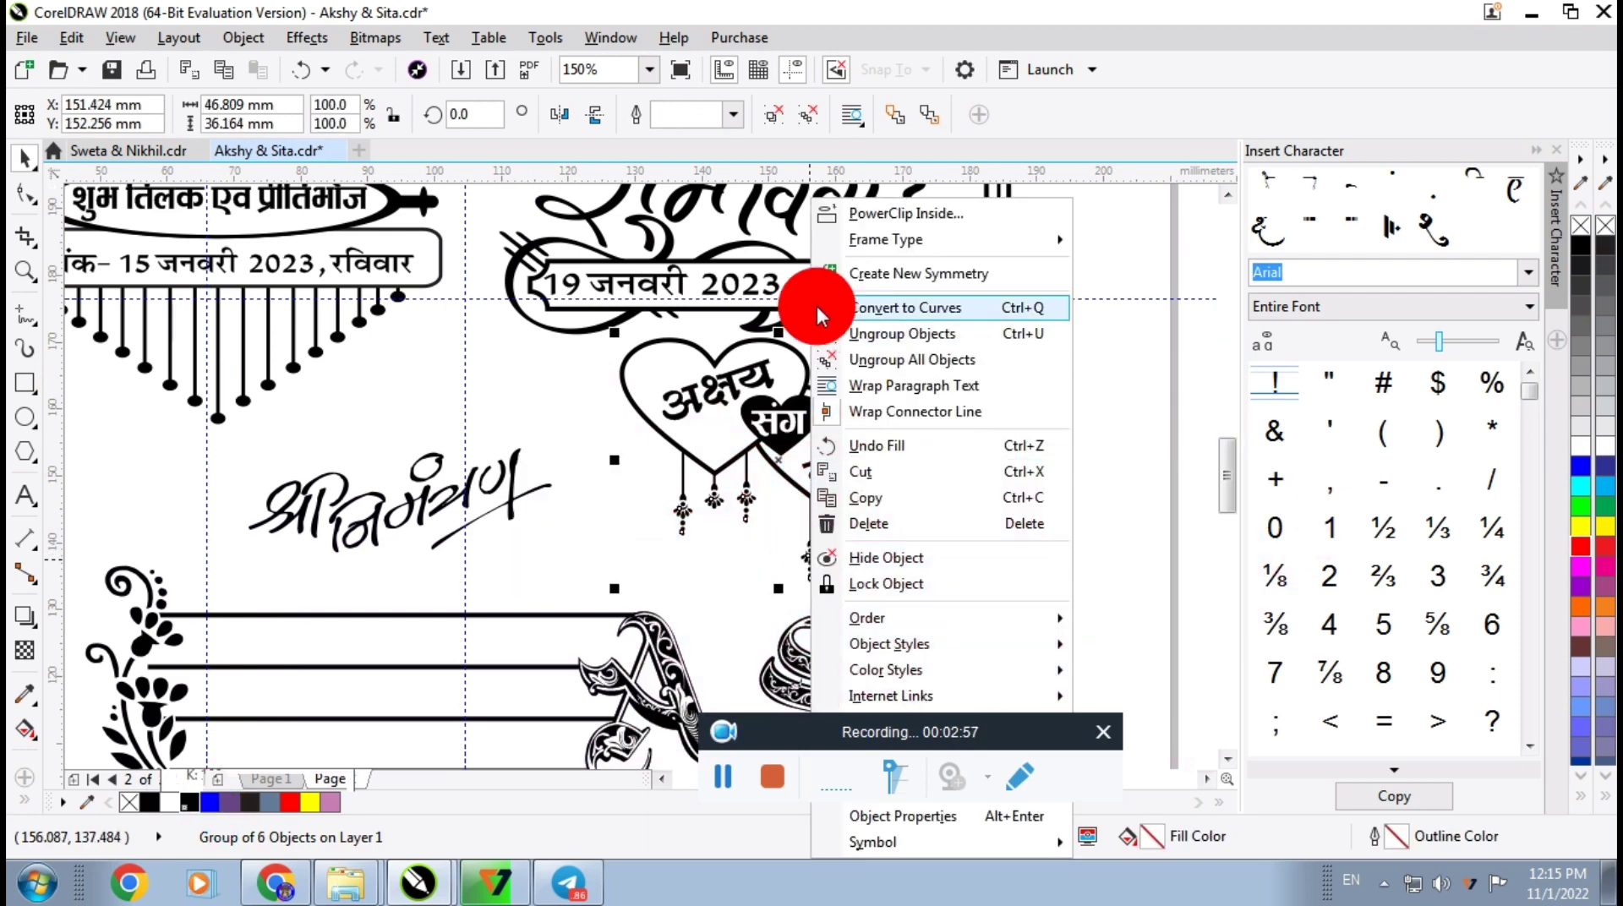
click(911, 328)
click(1152, 471)
click(807, 558)
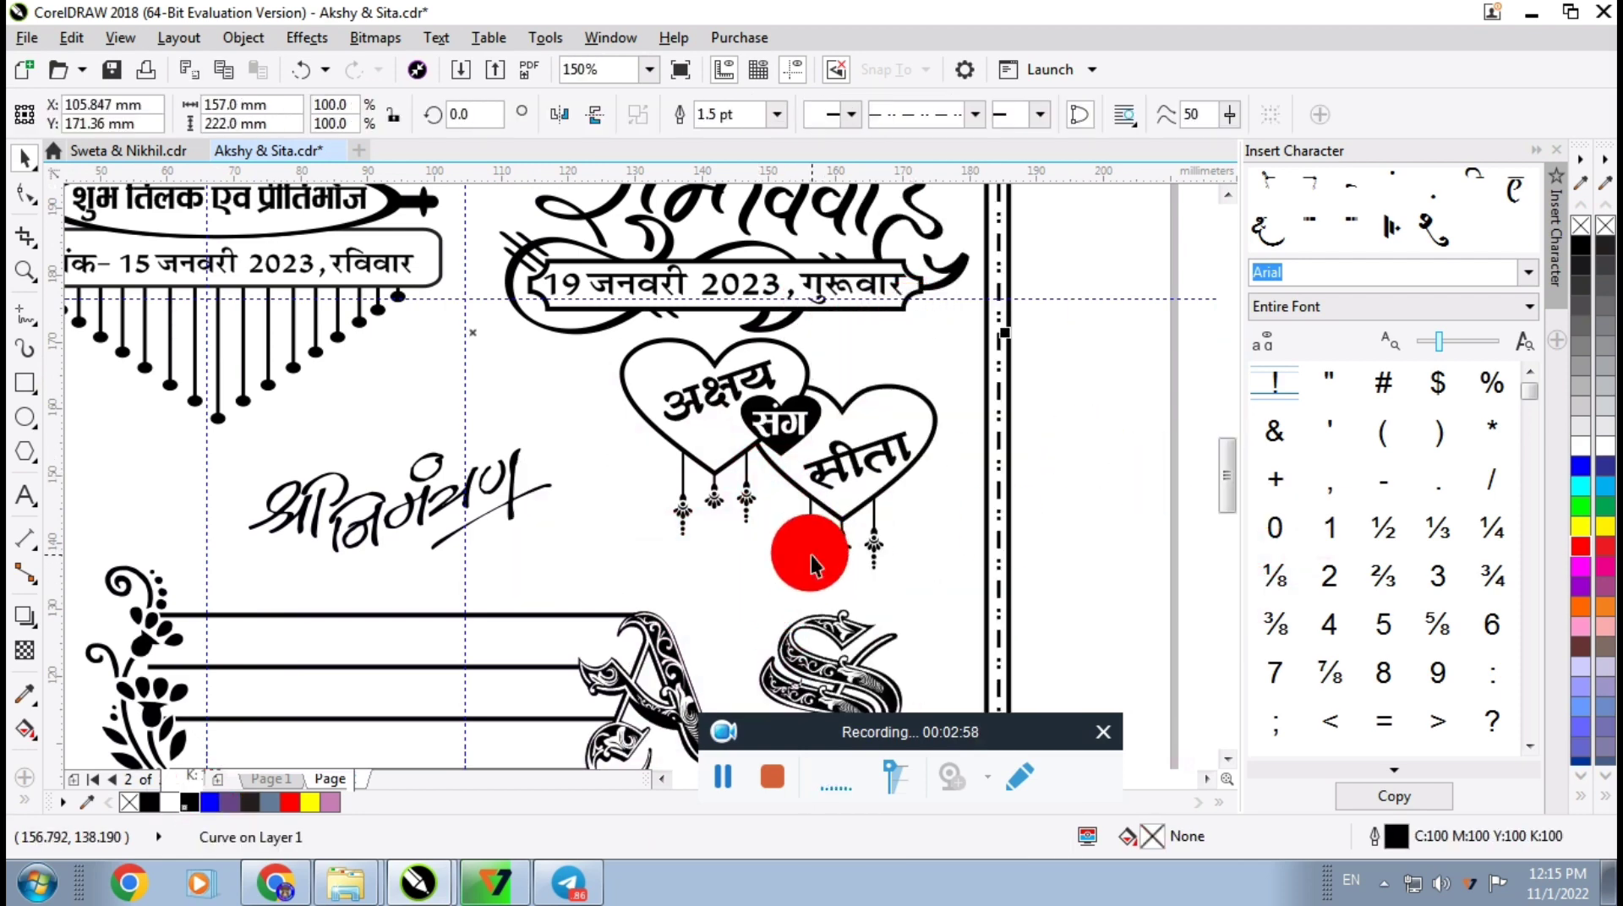
right_click(811, 555)
click(898, 338)
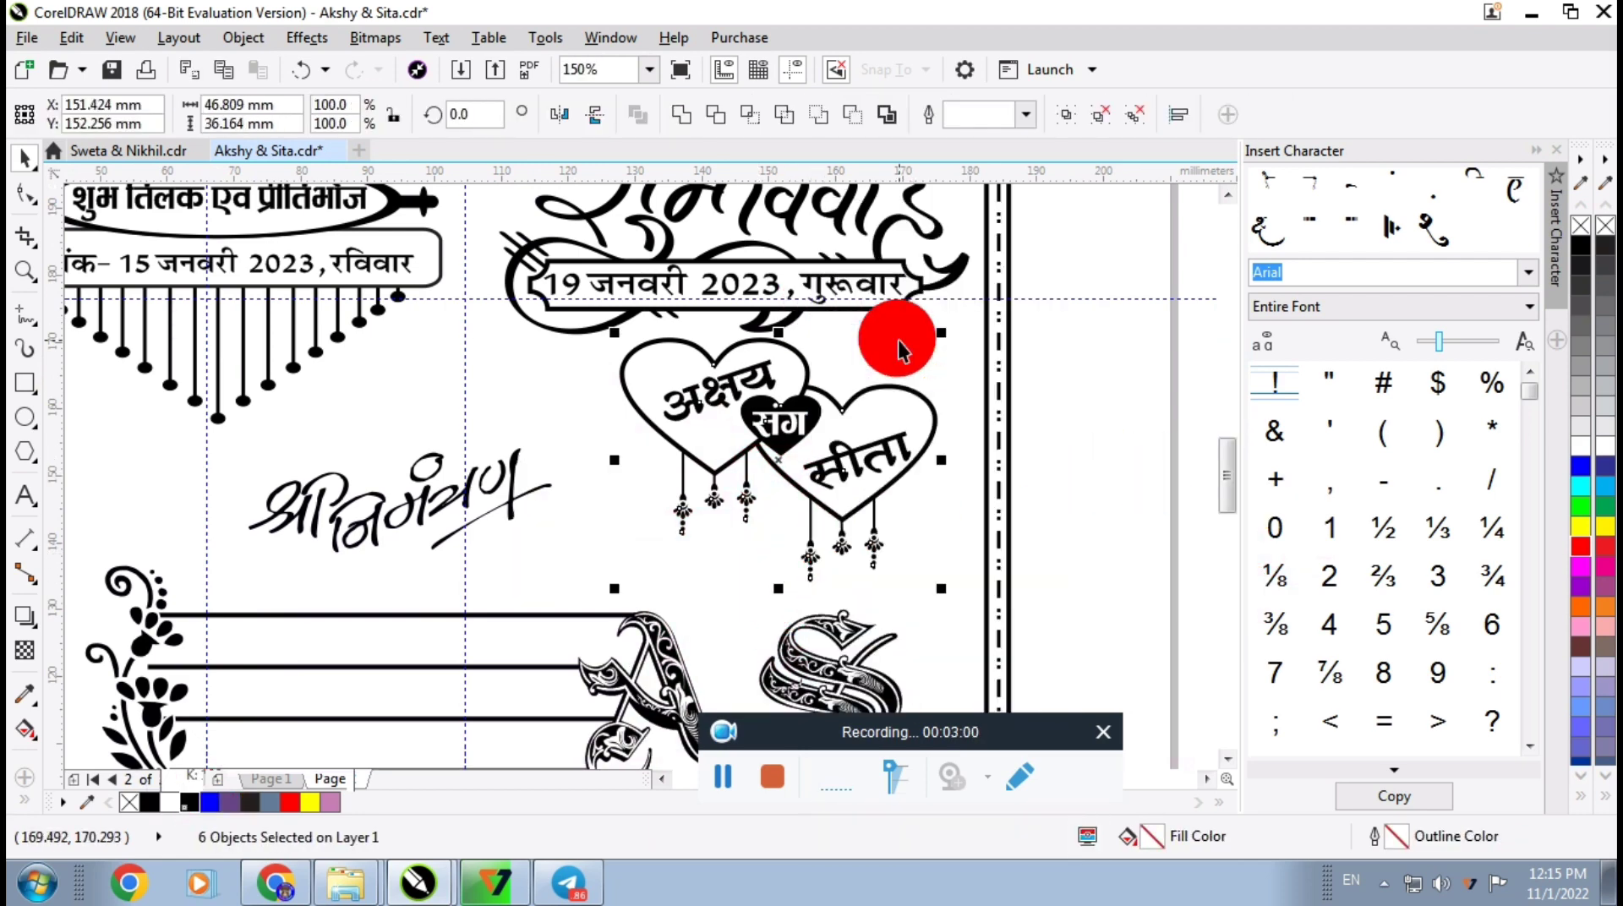
click(1049, 495)
key(ctrl+z)
Inspect the double-heart motif's hanging tassels and the संग lettering as separate objects
scroll(874, 553, up, 2)
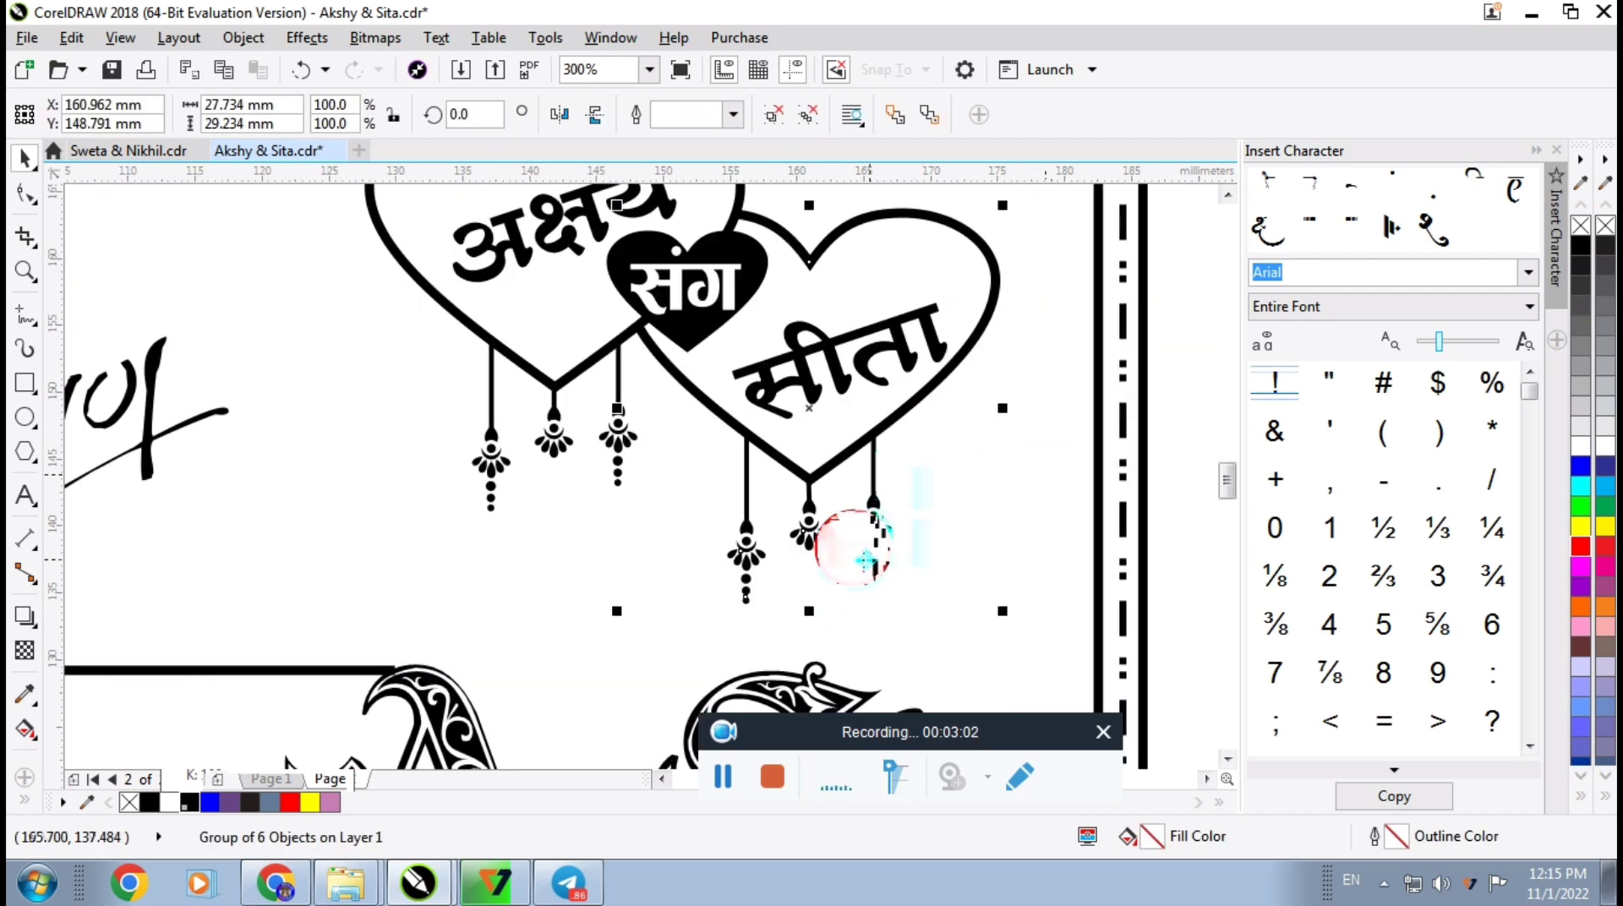
click(474, 482)
scroll(510, 498, down, 2)
click(645, 353)
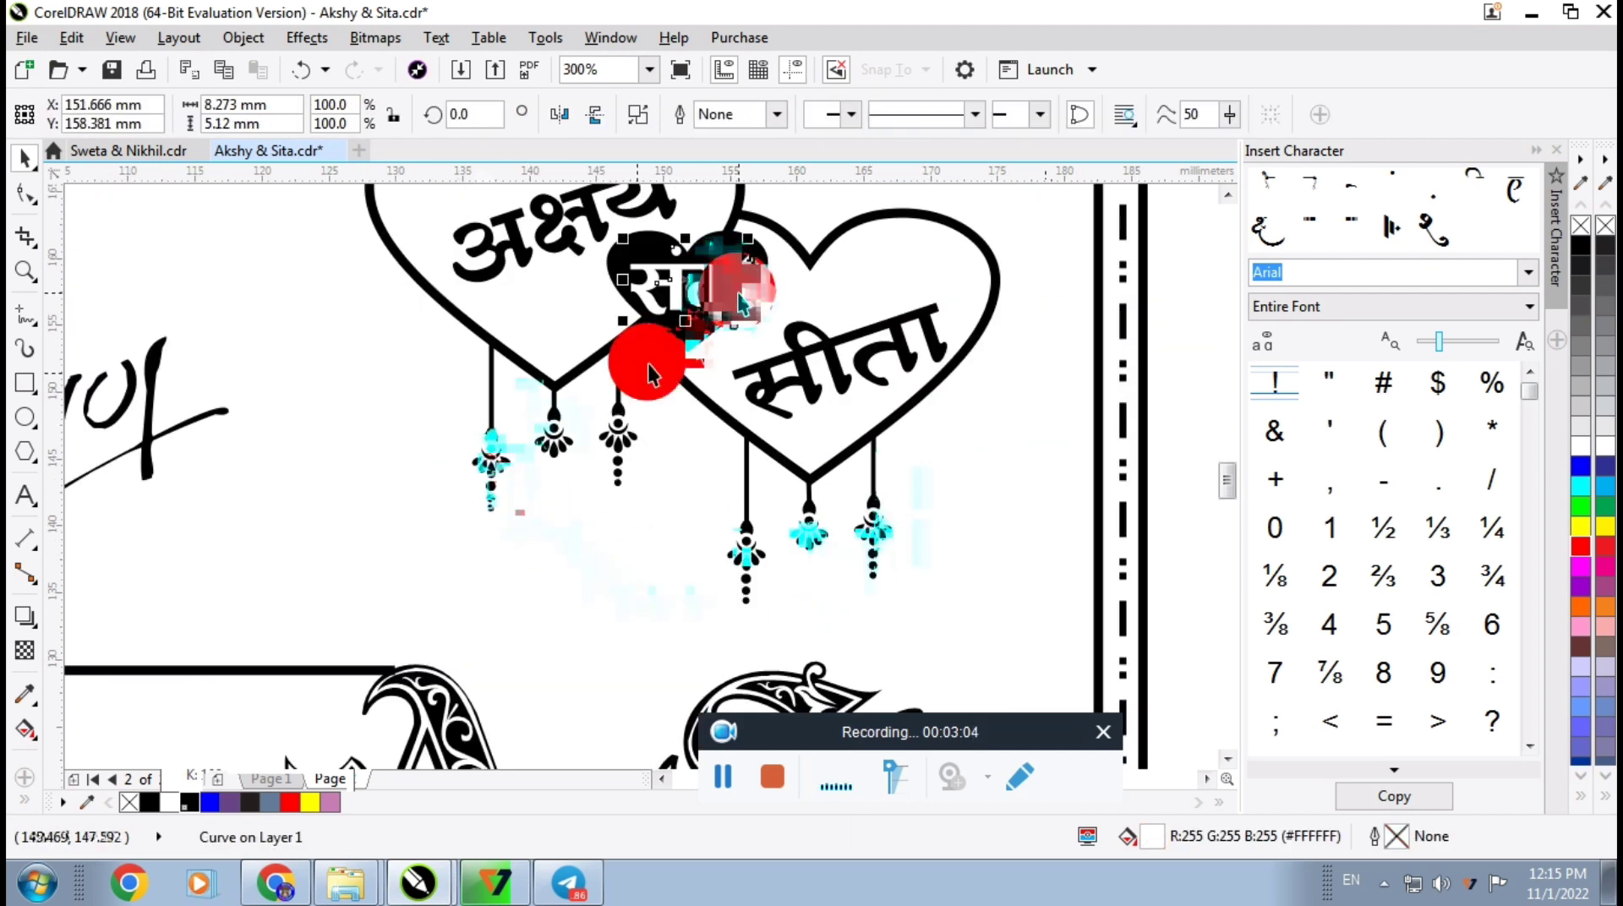
Select the ornate A S initials beside the ruled lines and check their font
scroll(753, 309, down, 2)
scroll(743, 503, up, 2)
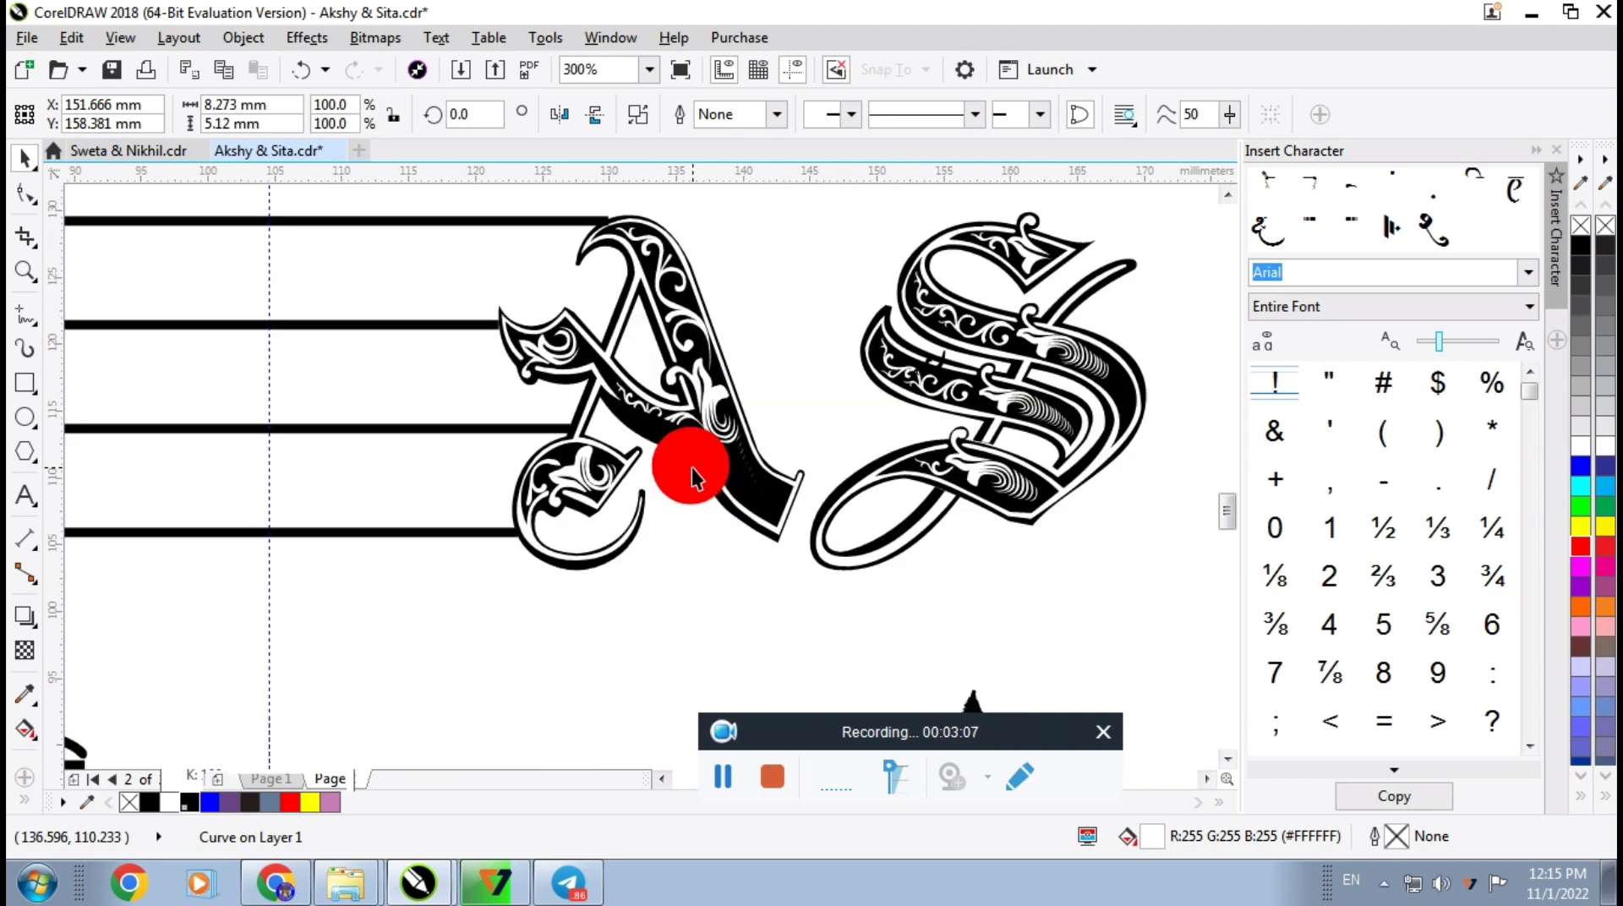
click(686, 350)
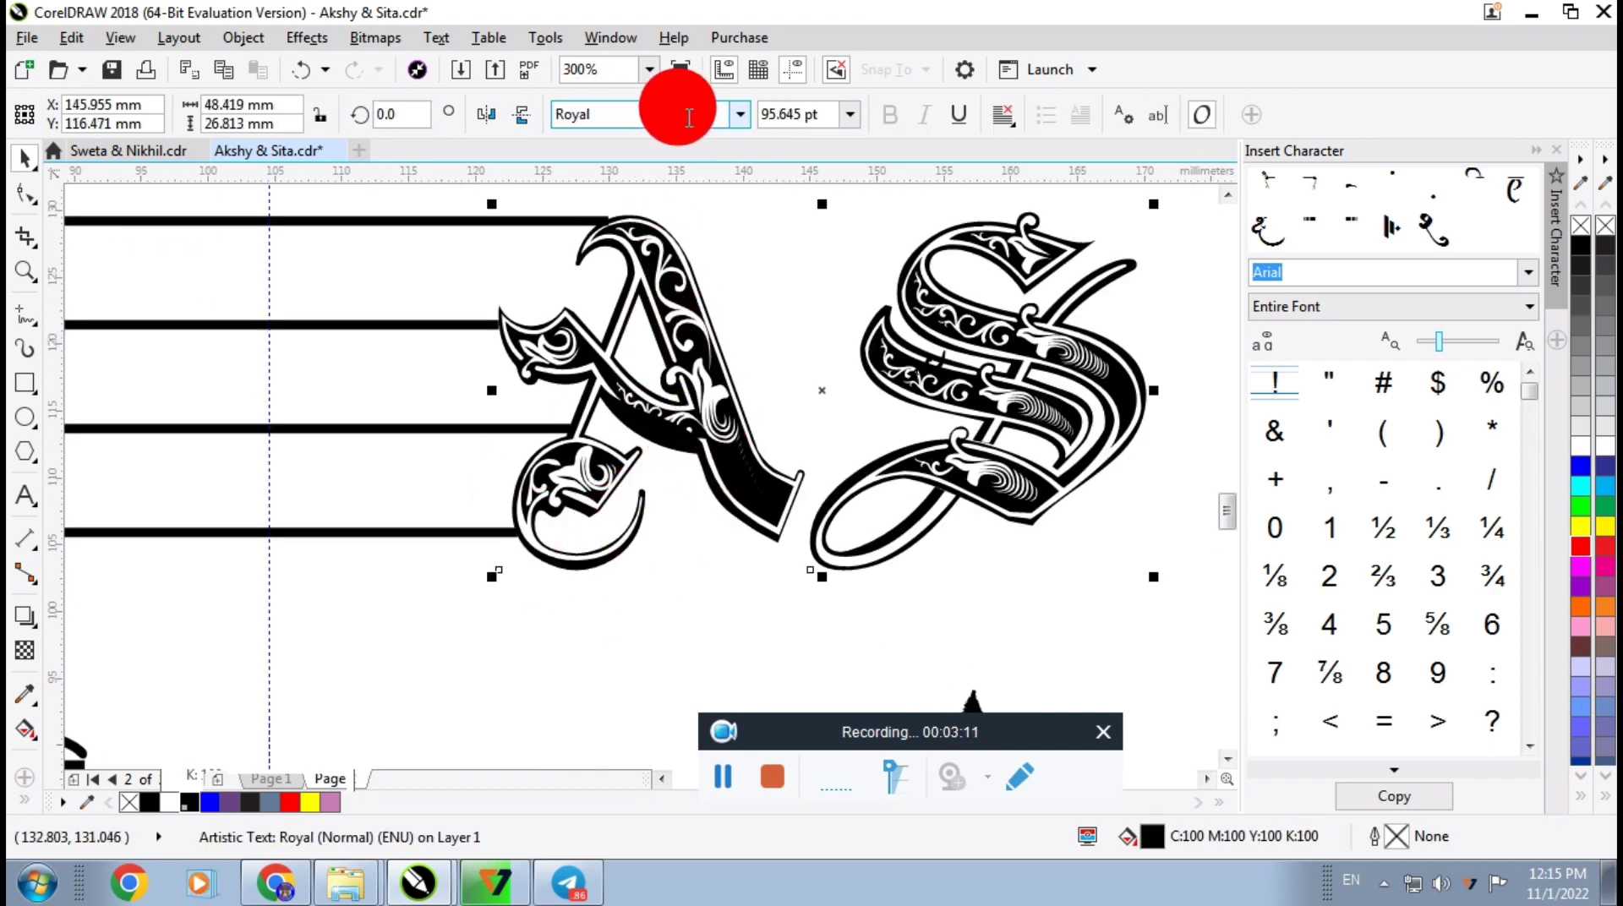
scroll(735, 409, down, 2)
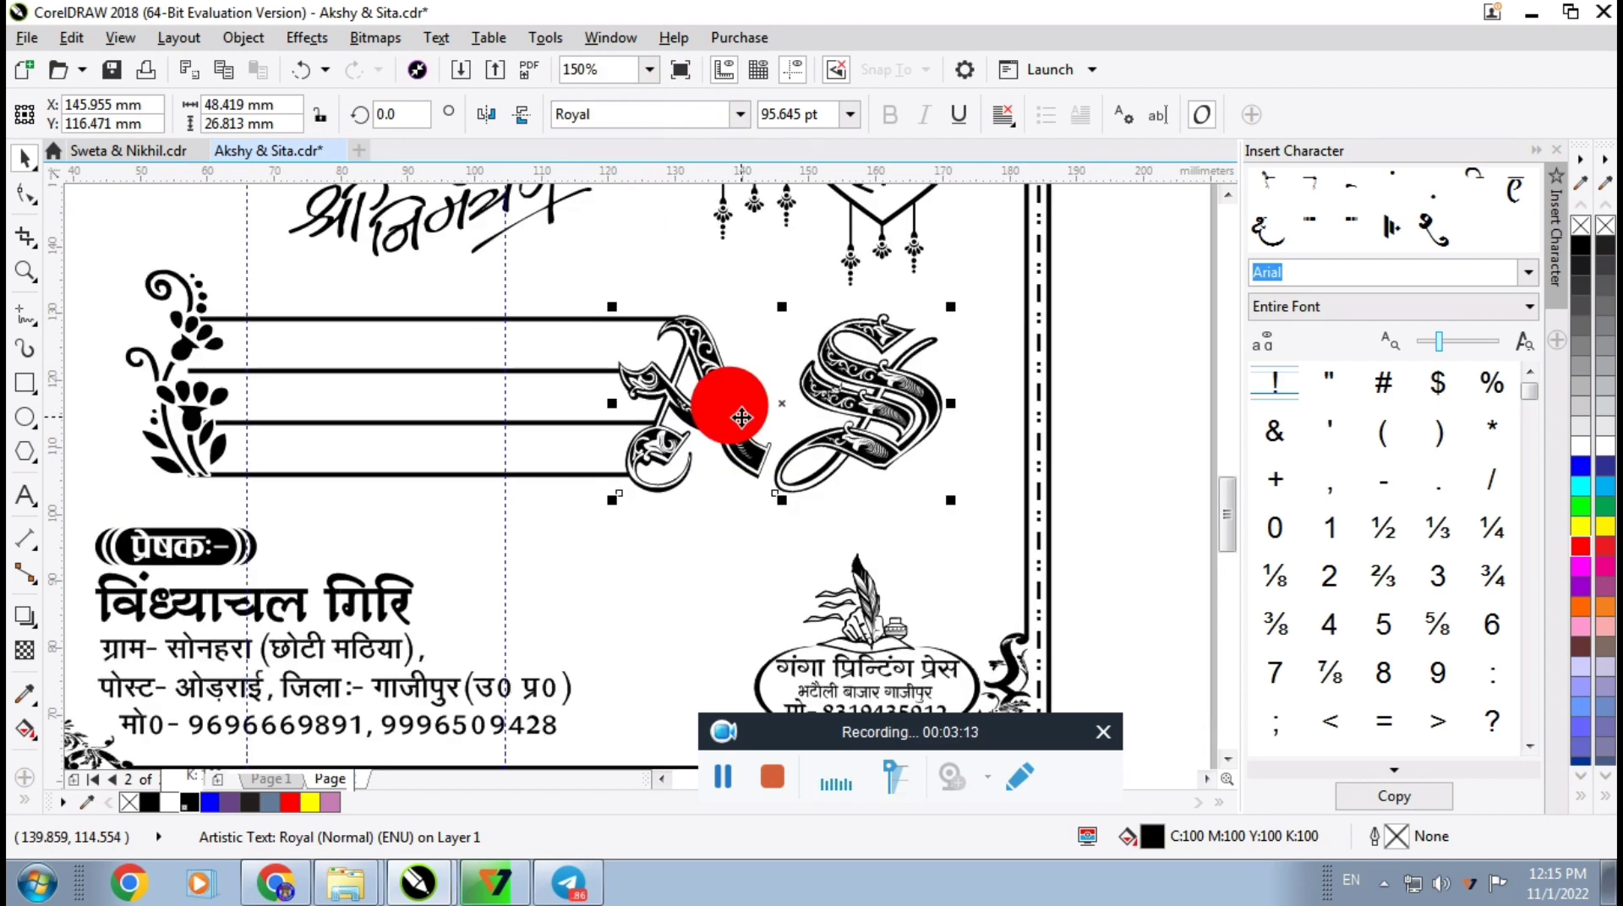
scroll(736, 414, down, 1)
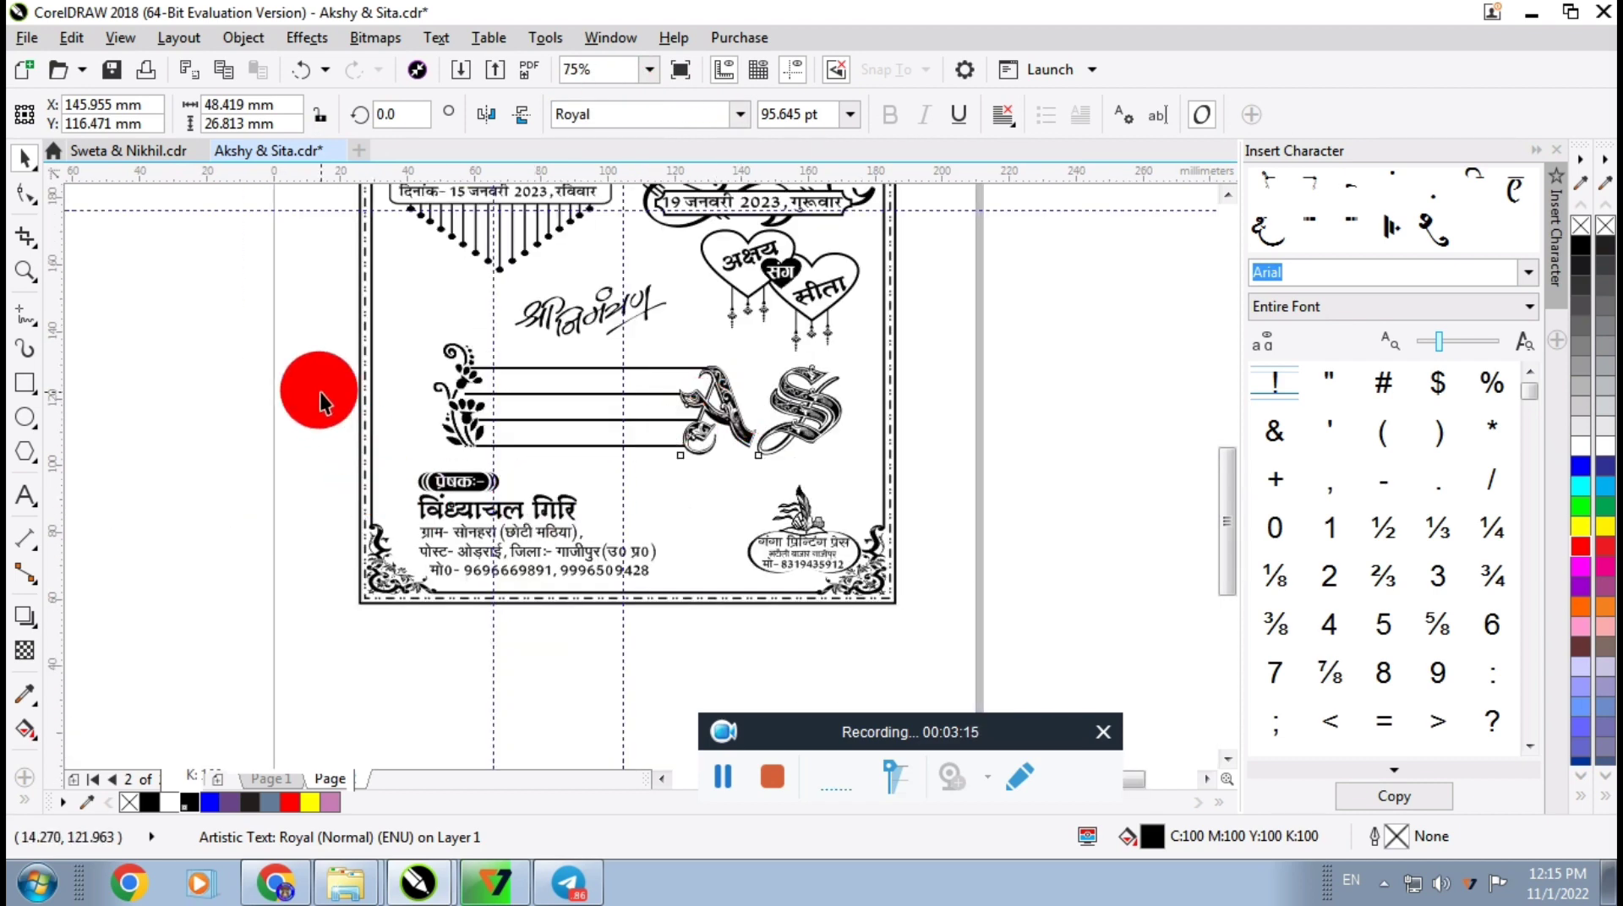
click(320, 392)
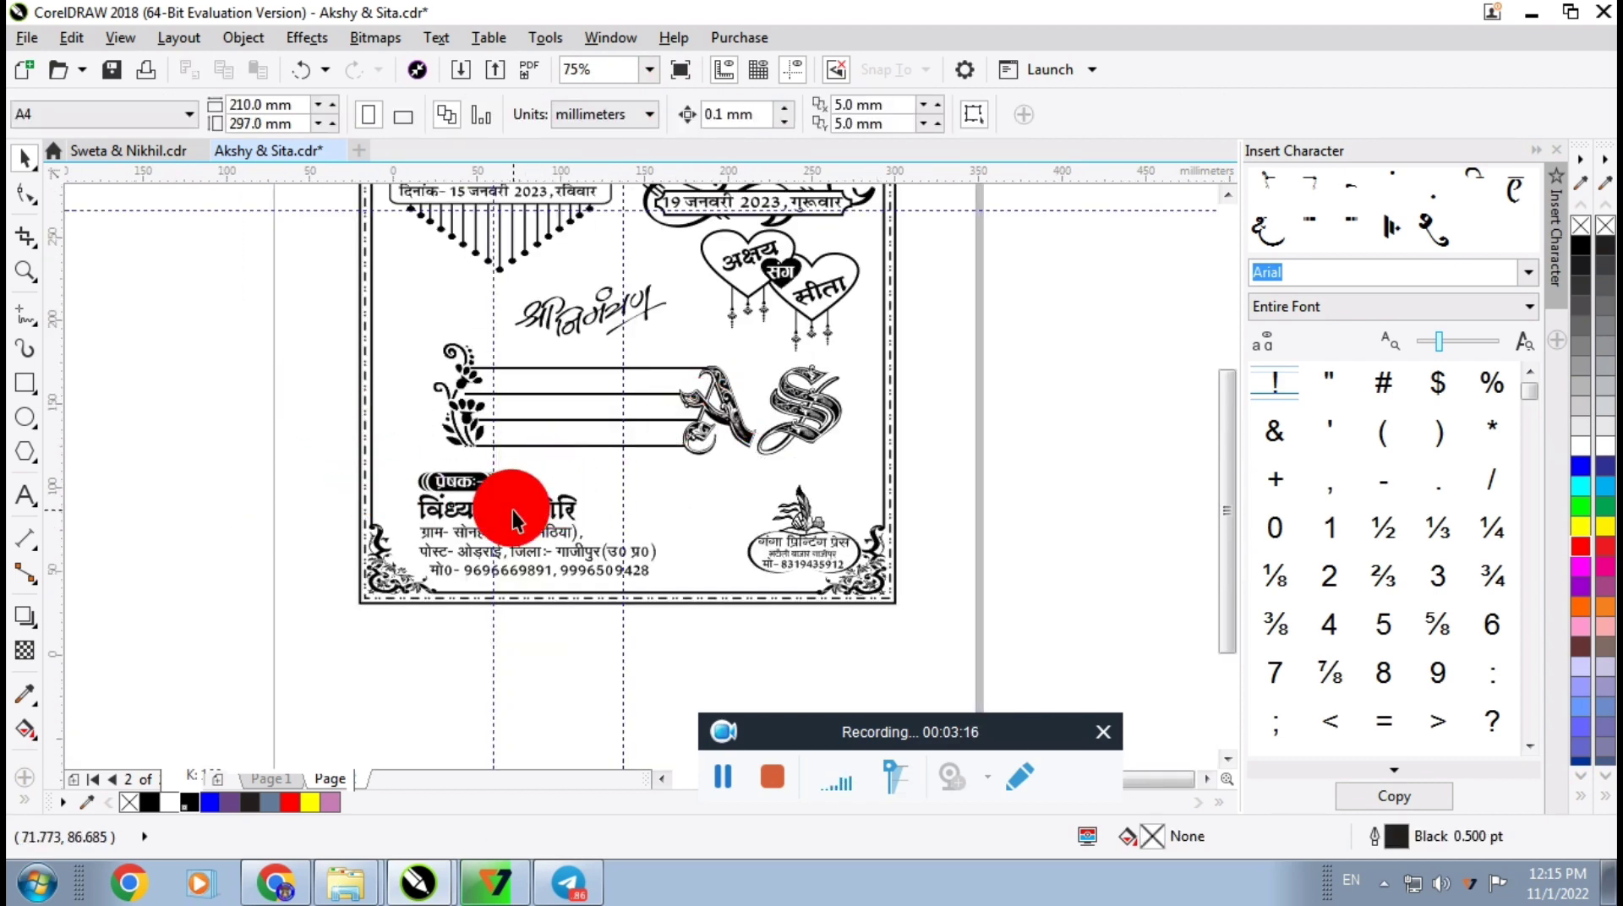
Examine the border and corner ornaments of the second card lying beside the page
scroll(513, 511, down, 1)
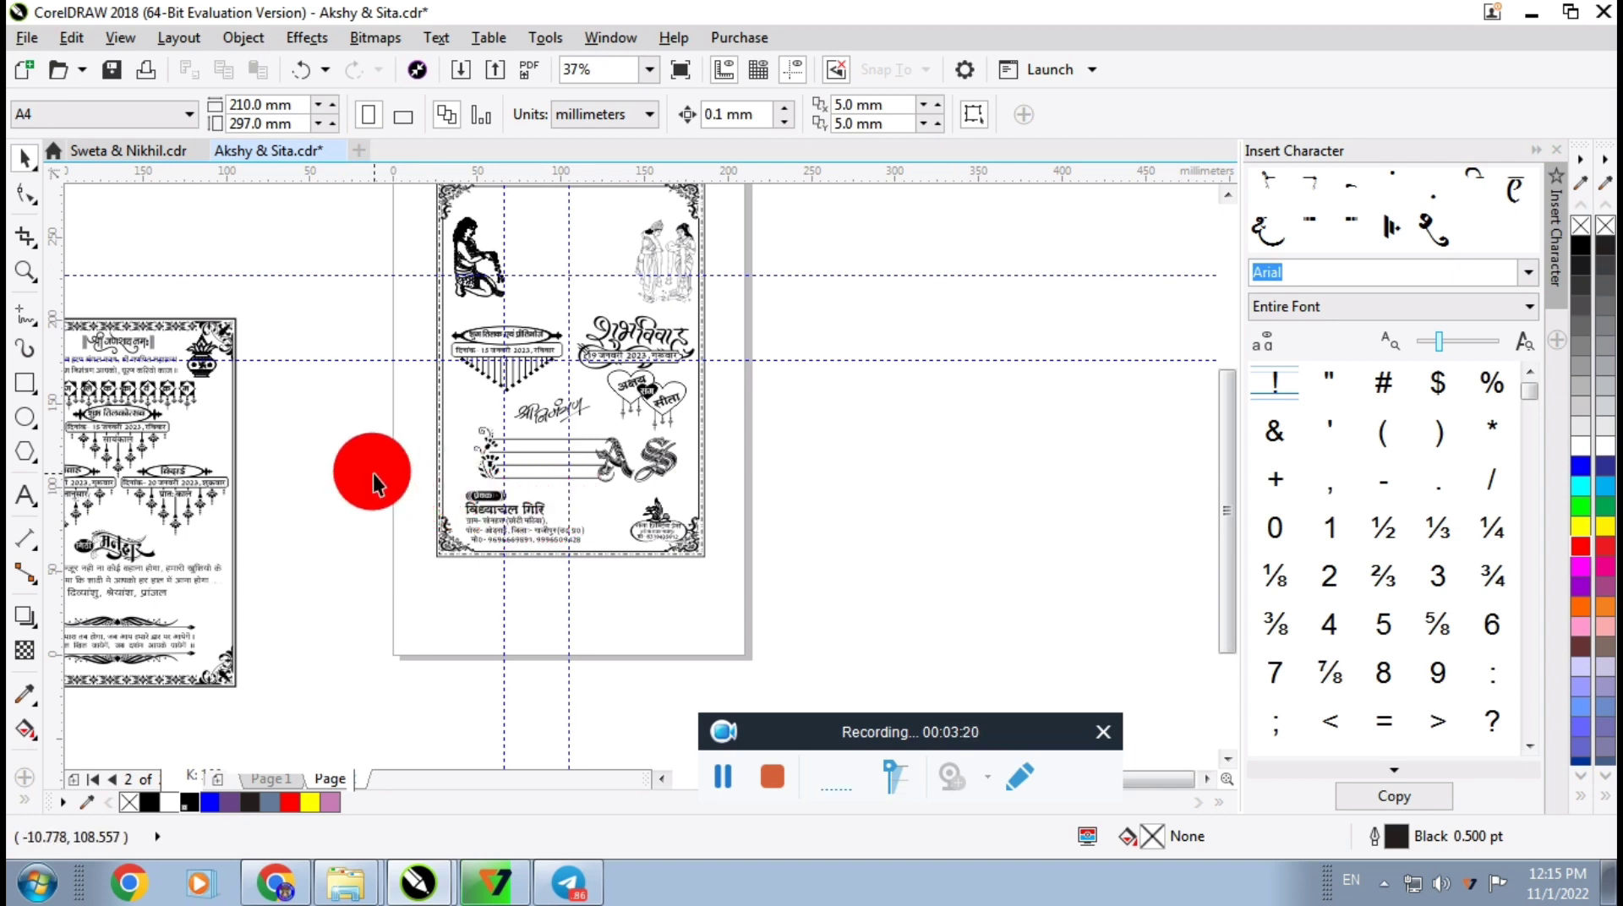
scroll(388, 464, down, 1)
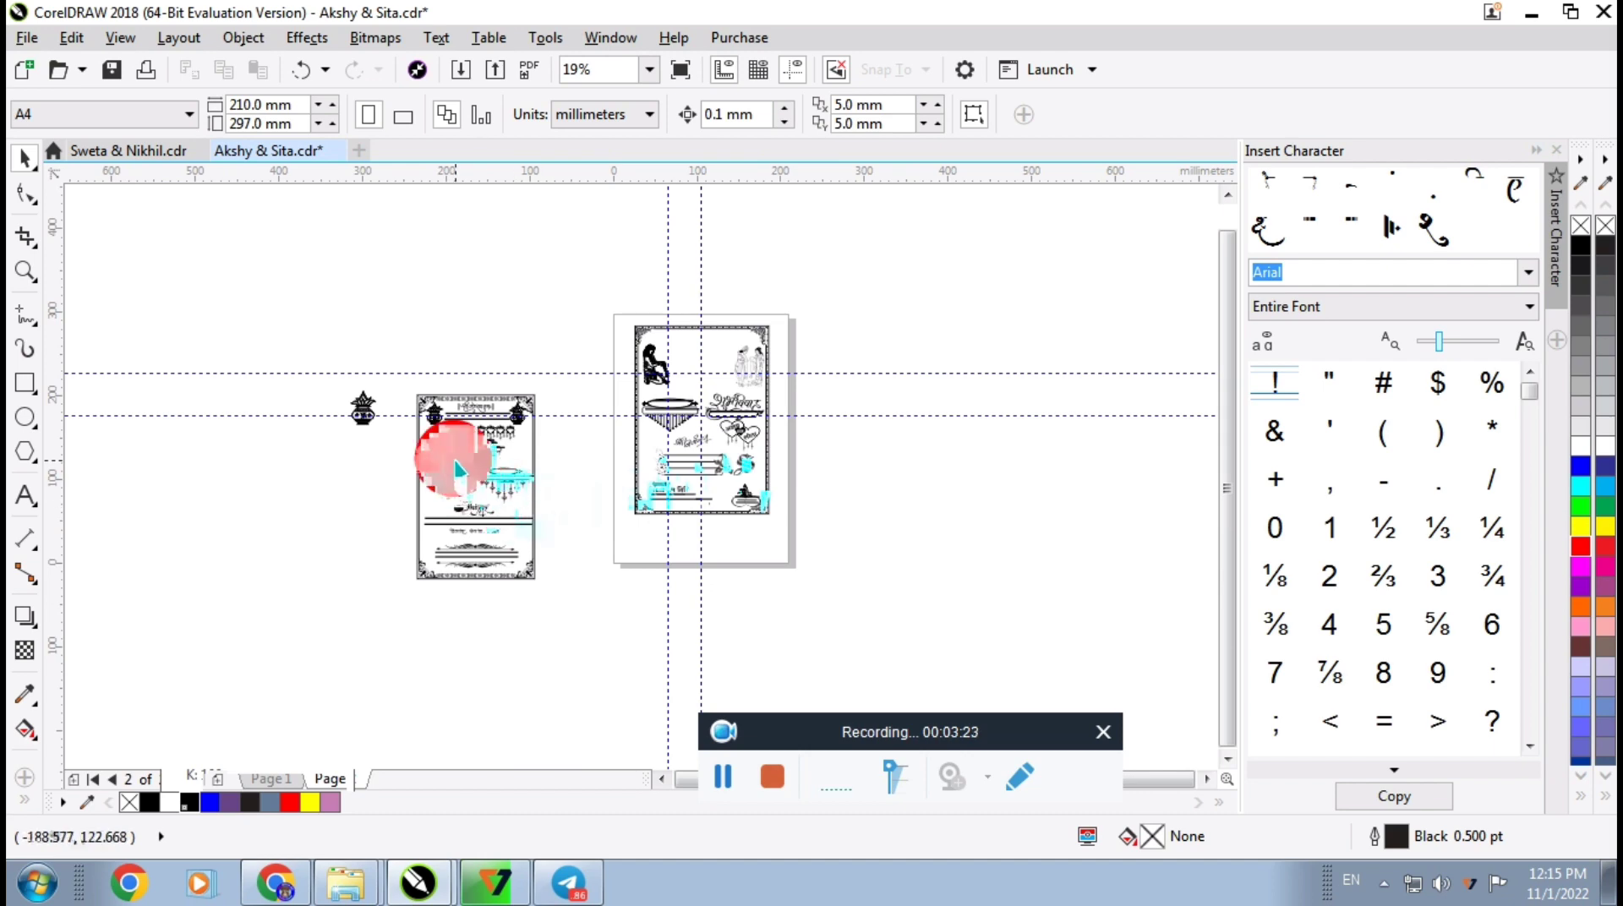
scroll(450, 456, up, 1)
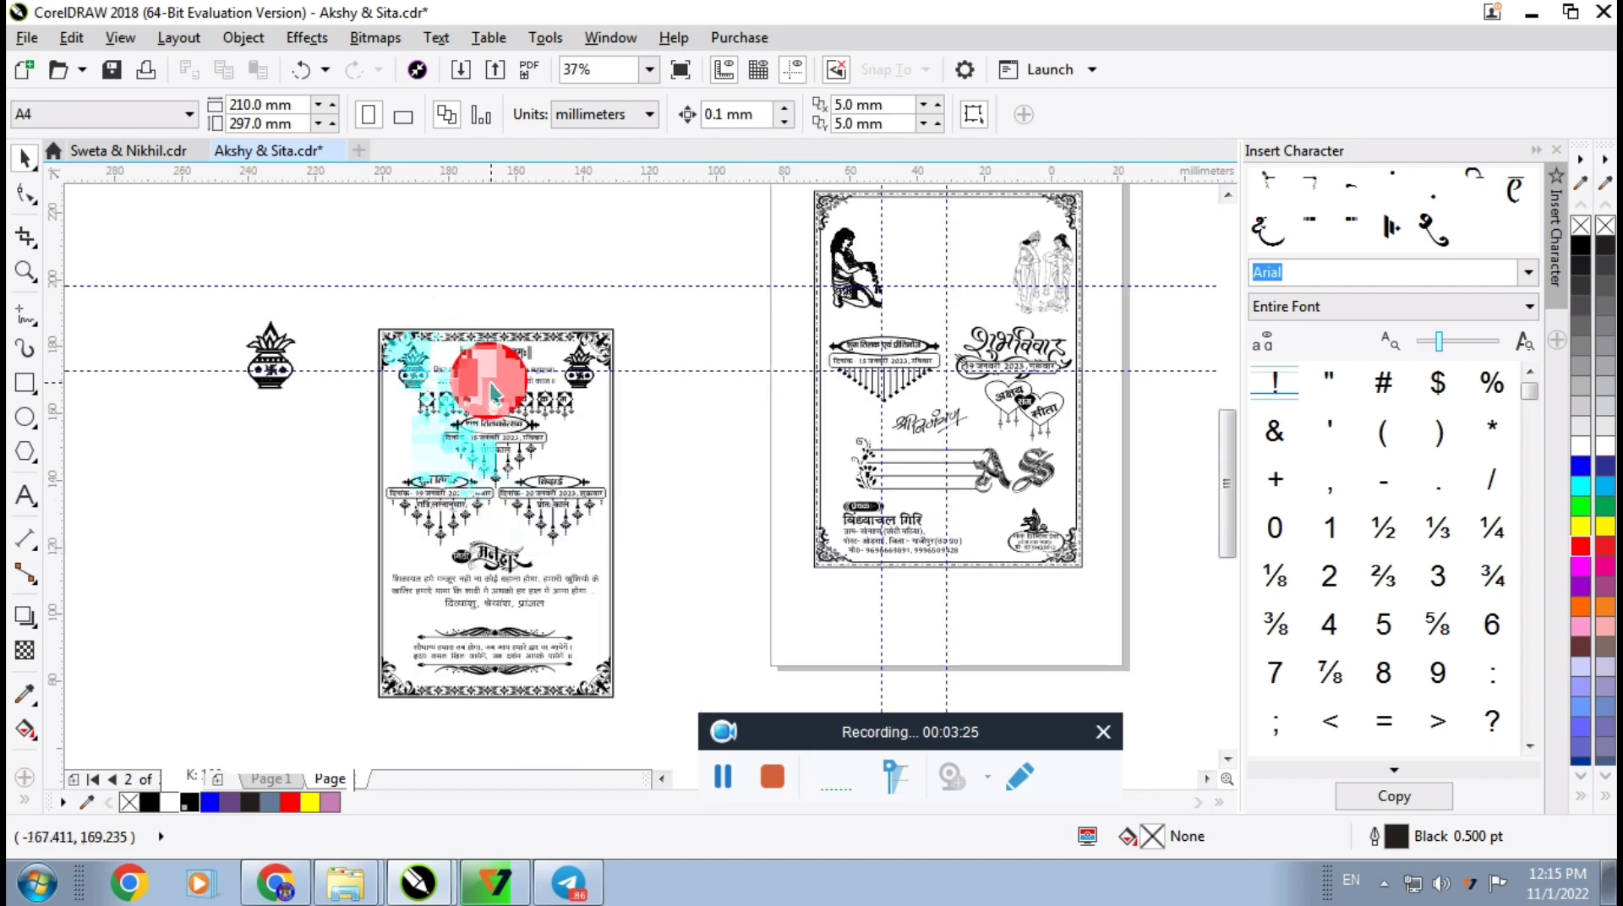
scroll(474, 317, up, 2)
click(465, 281)
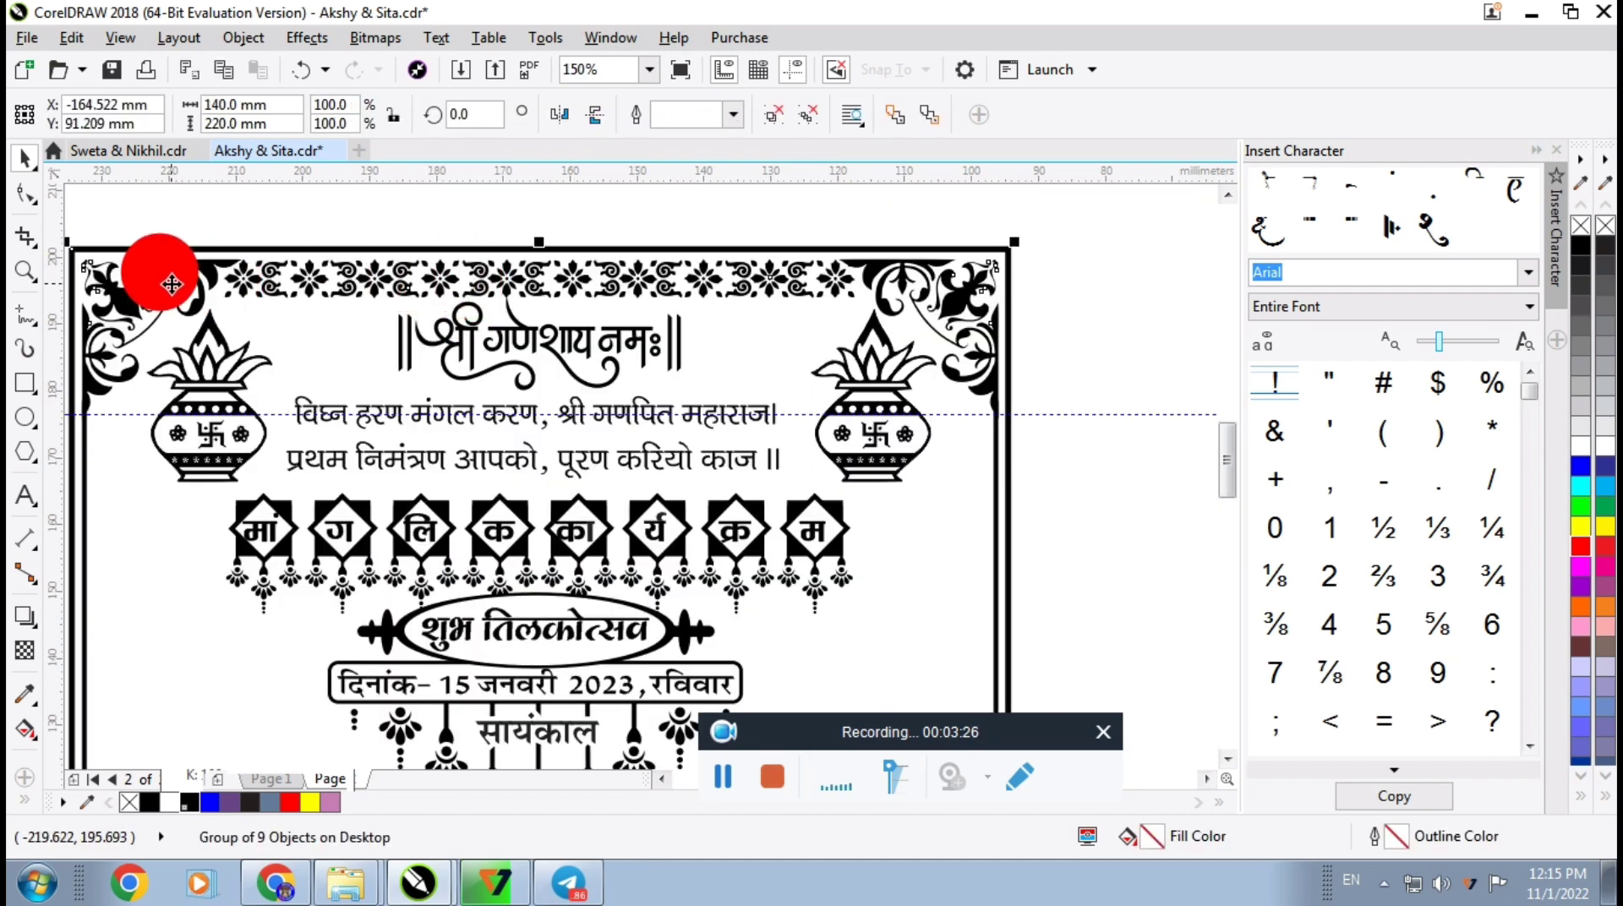
scroll(746, 263, down, 1)
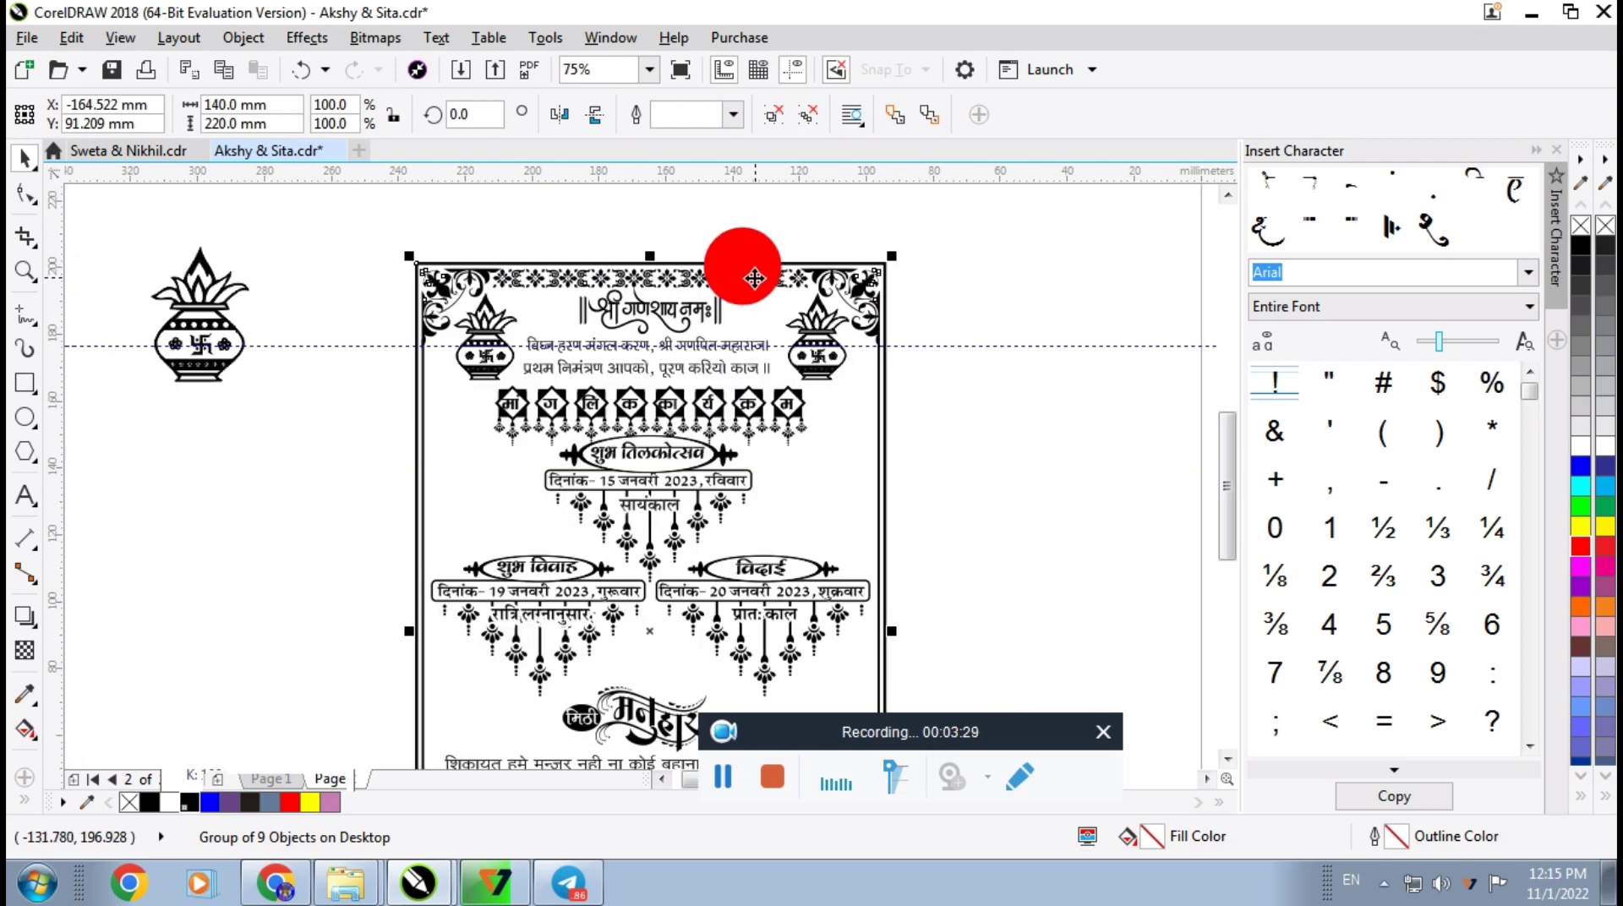
mouse_move(466, 233)
mouse_down()
mouse_move(533, 265)
mouse_move(773, 283)
mouse_move(742, 260)
mouse_move(625, 275)
mouse_up()
scroll(471, 272, up, 1)
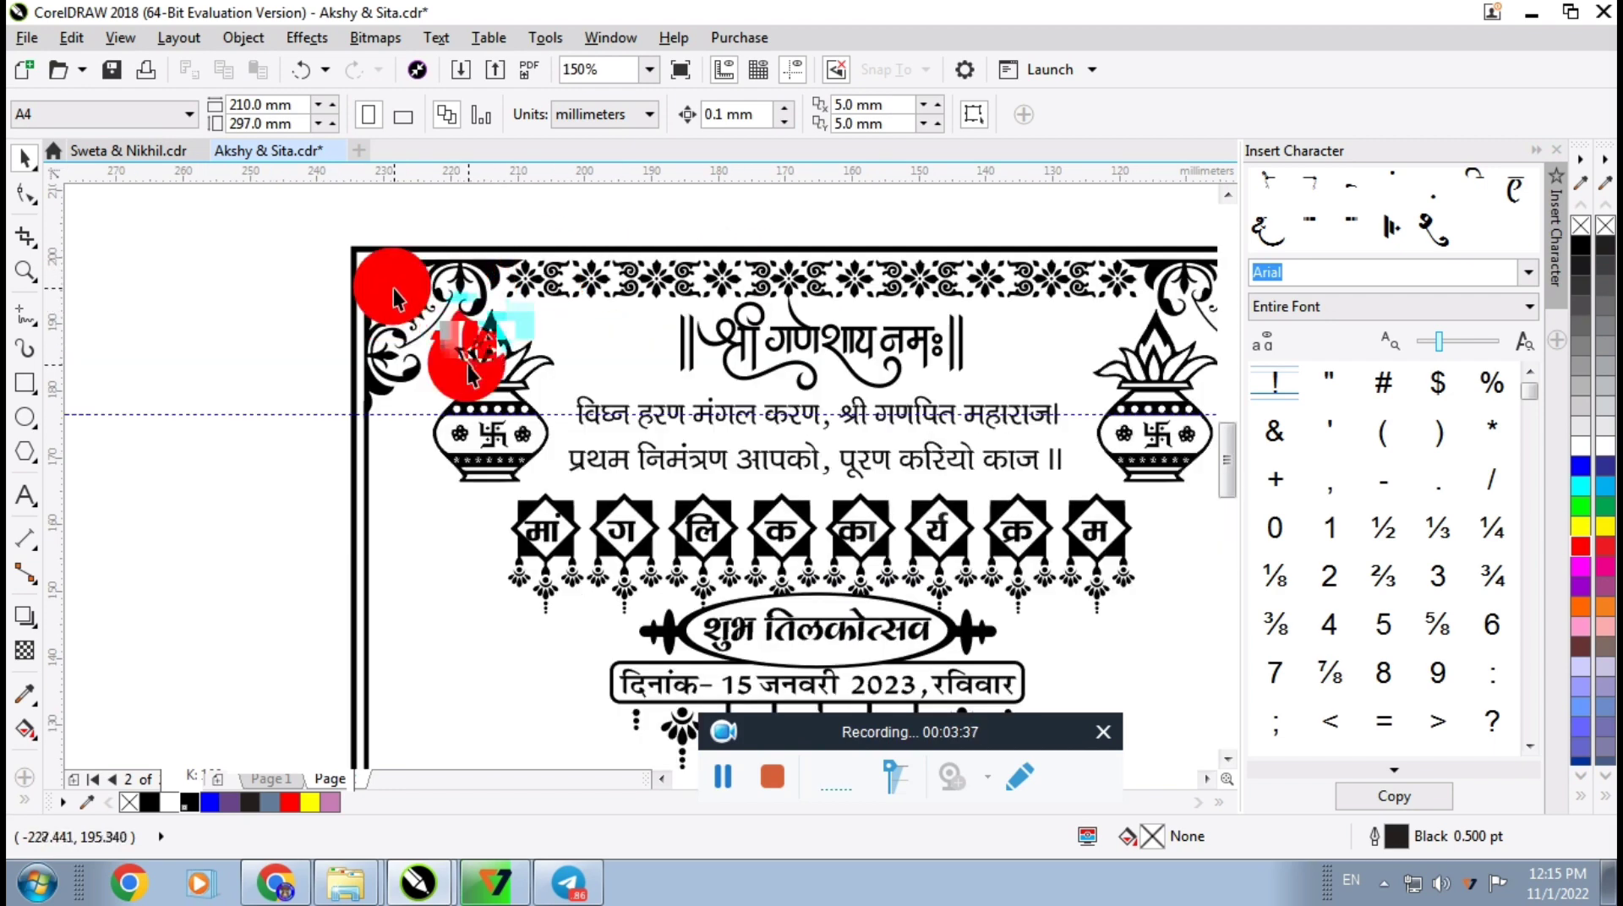
scroll(380, 286, down, 1)
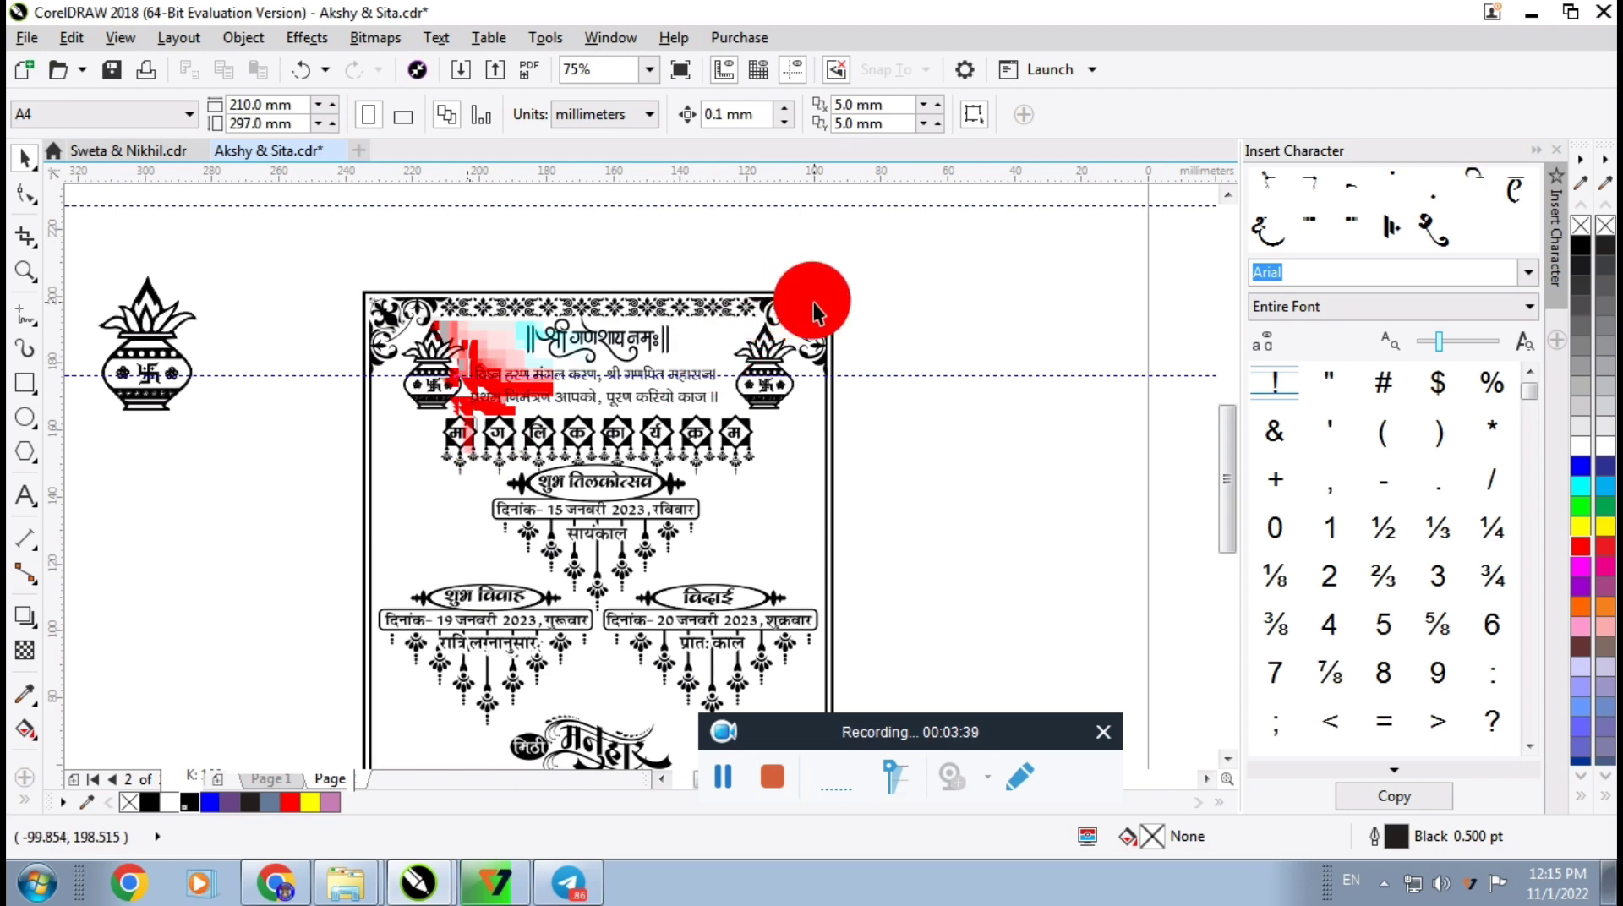
Ungroup the second card's inner content, including the श्री गणेशाय नमः heading and event blocks
scroll(597, 349, up, 2)
click(590, 330)
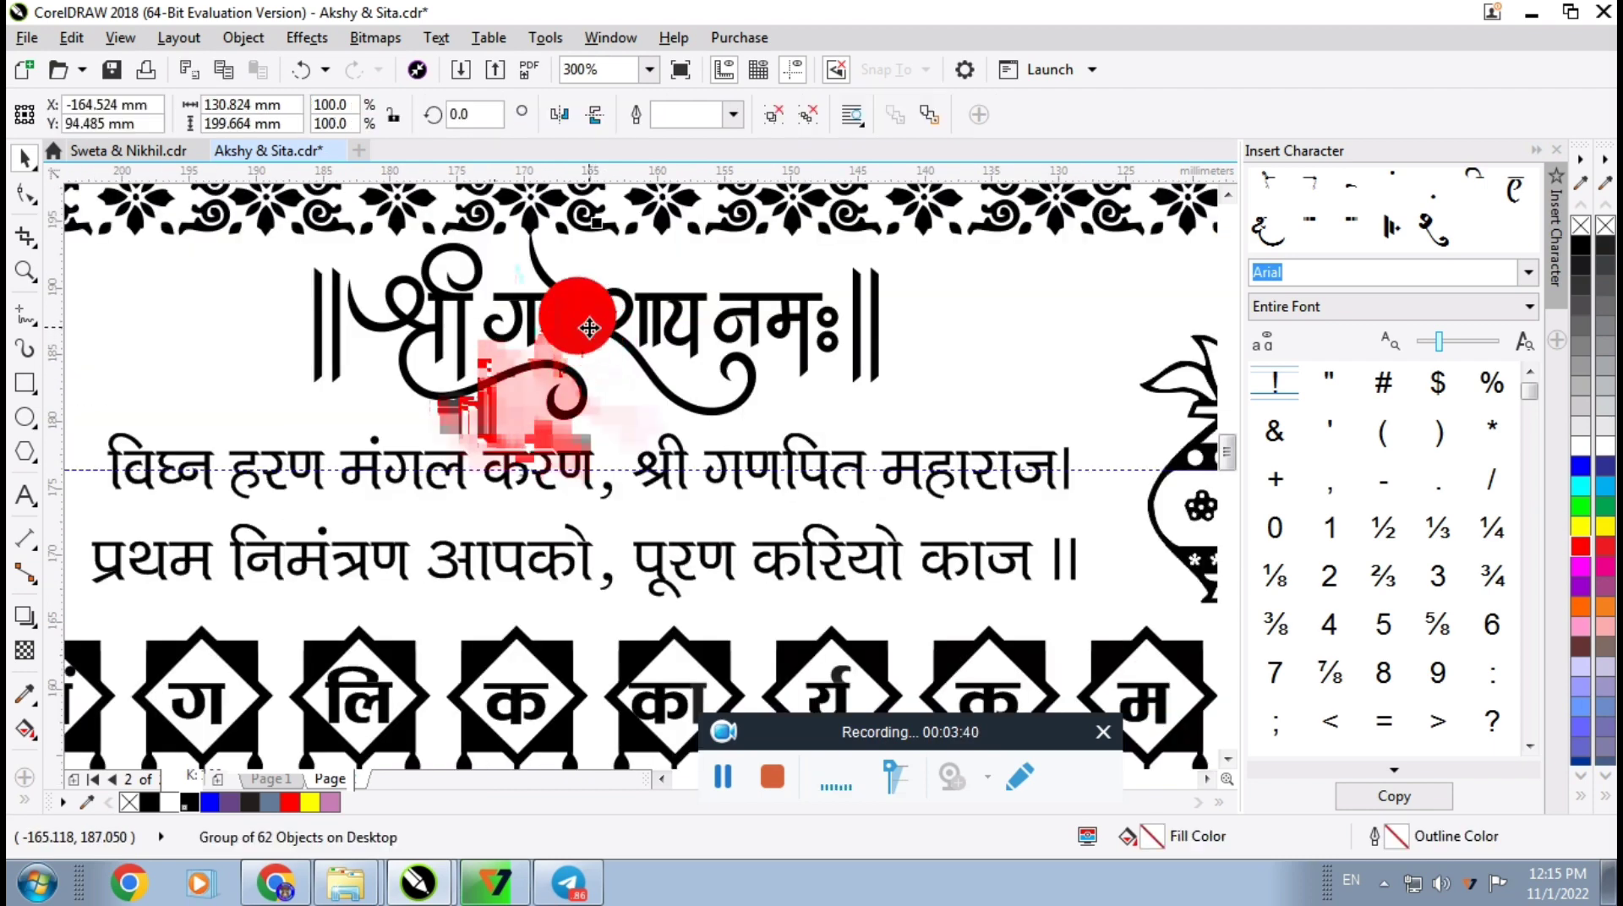
scroll(589, 328, down, 2)
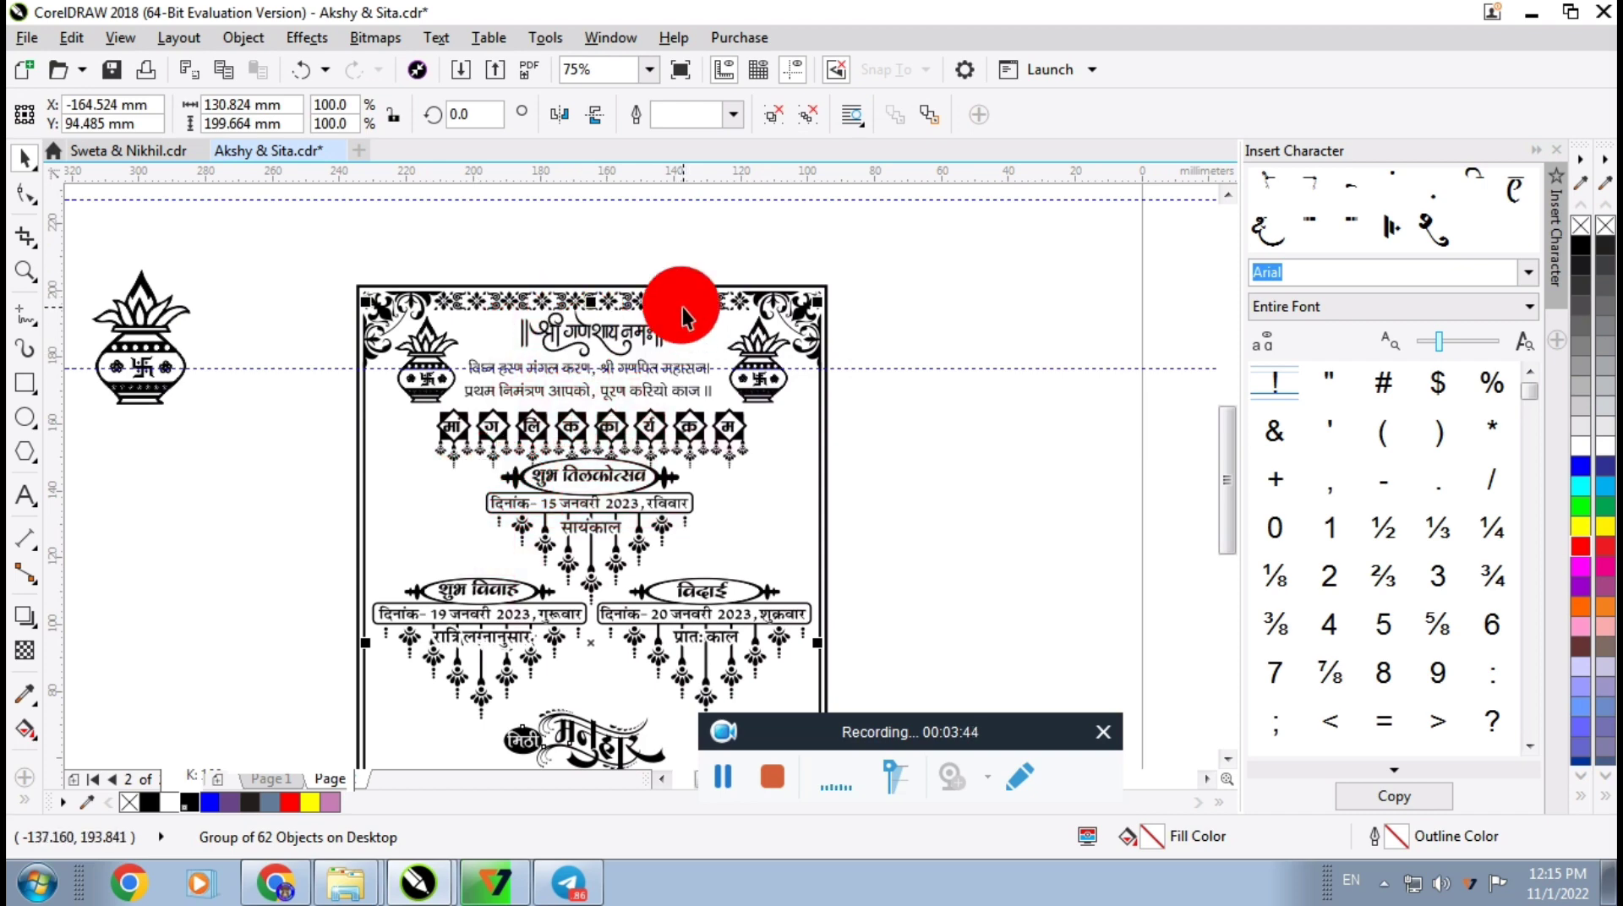
scroll(591, 465, up, 1)
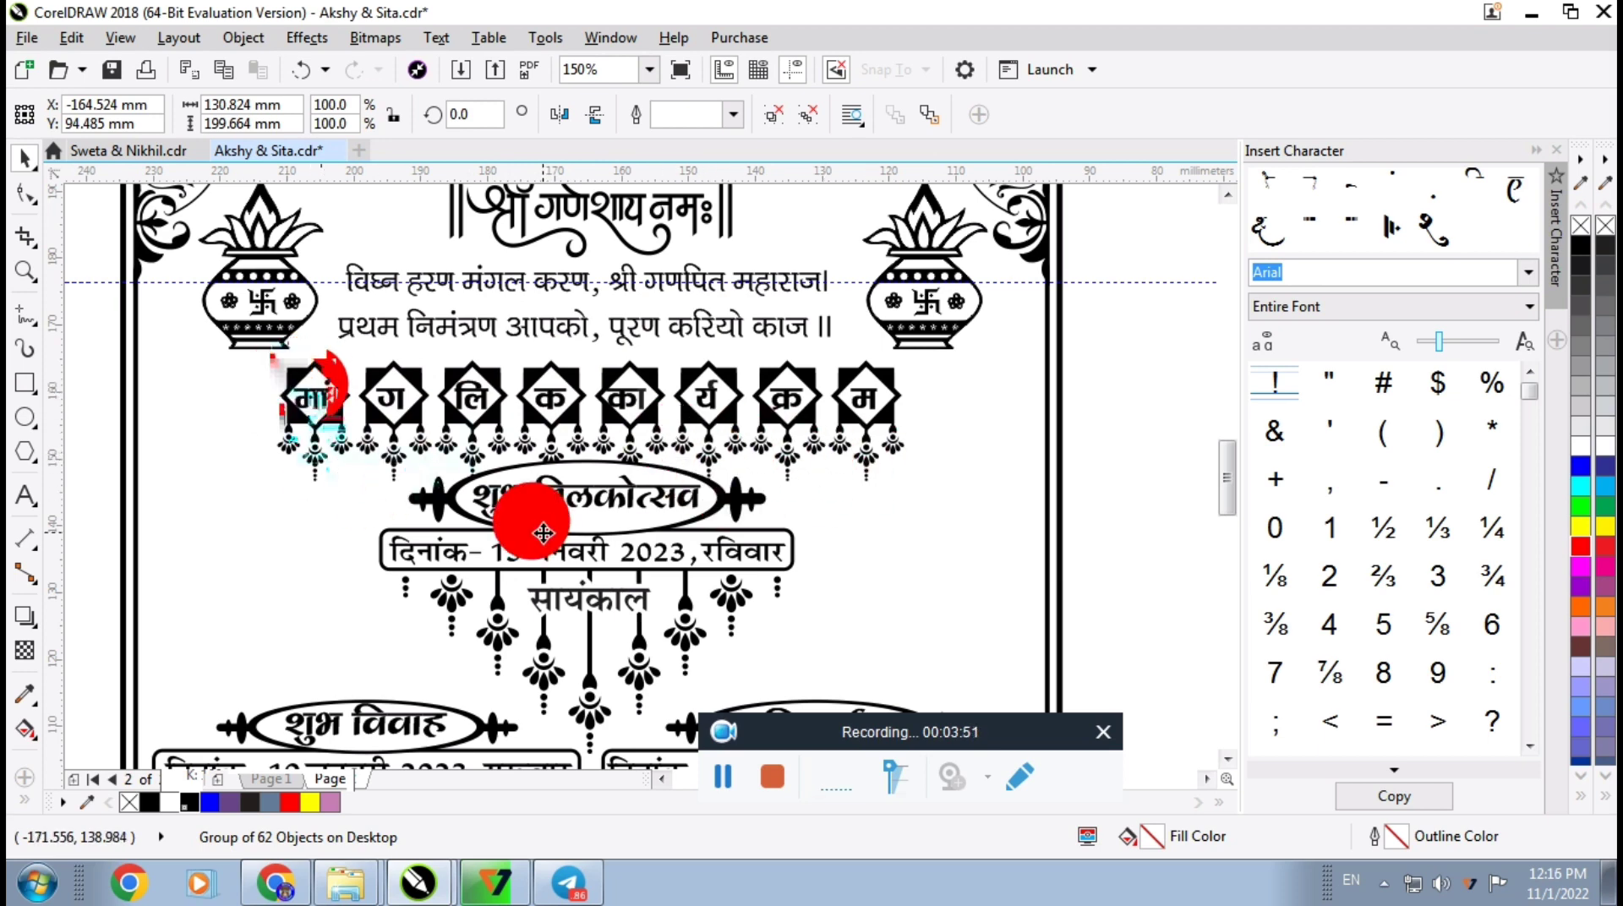
right_click(696, 397)
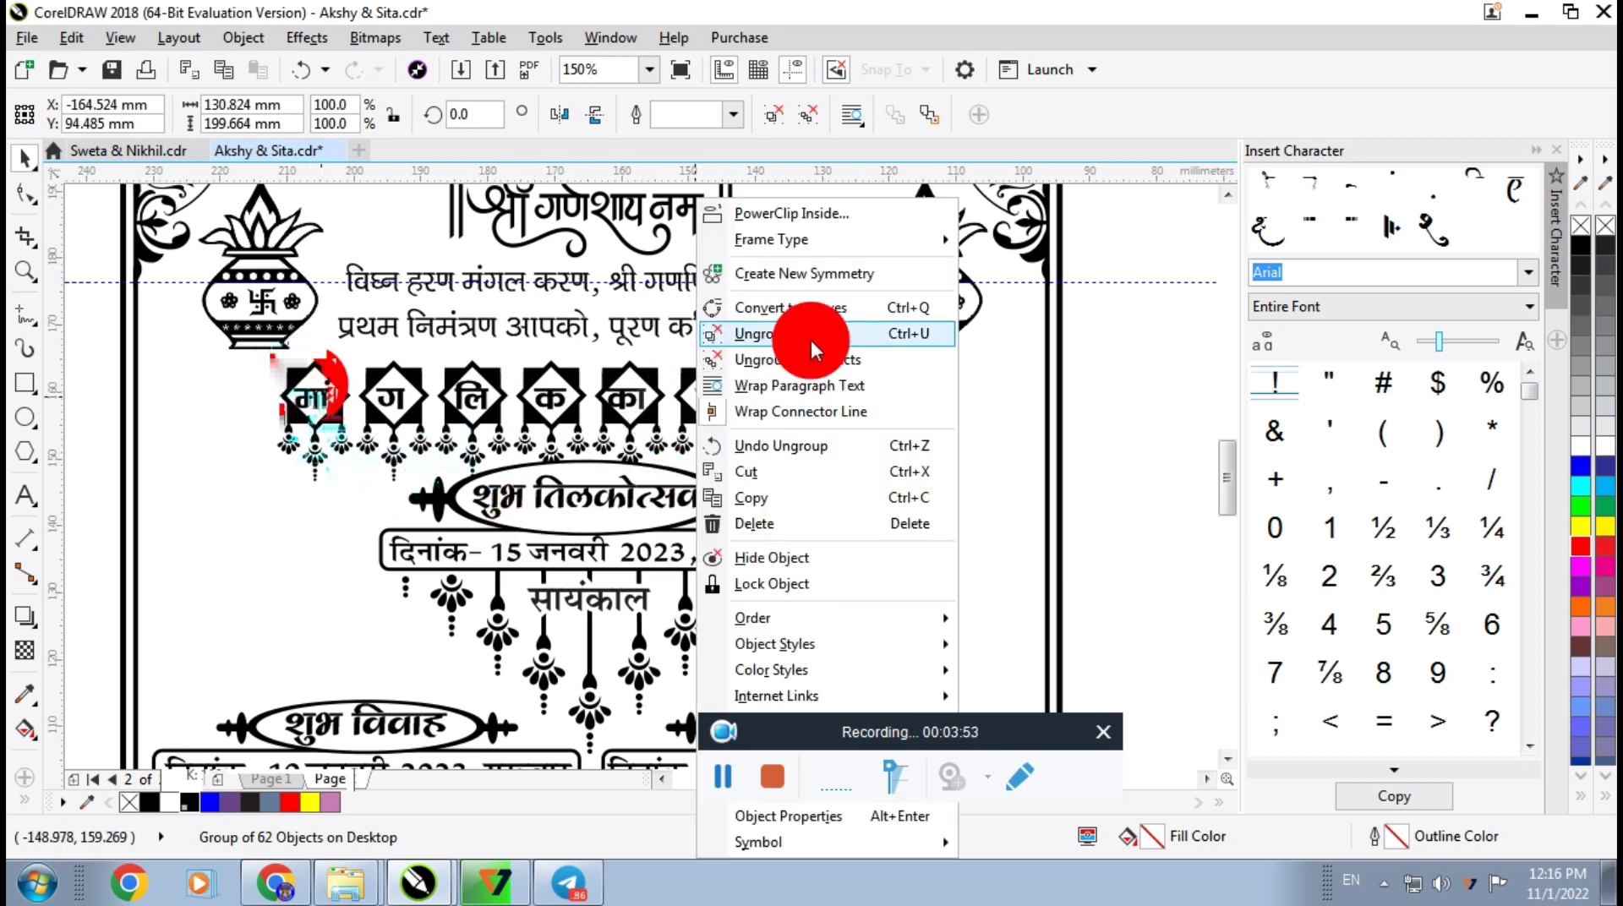
click(810, 339)
click(1133, 406)
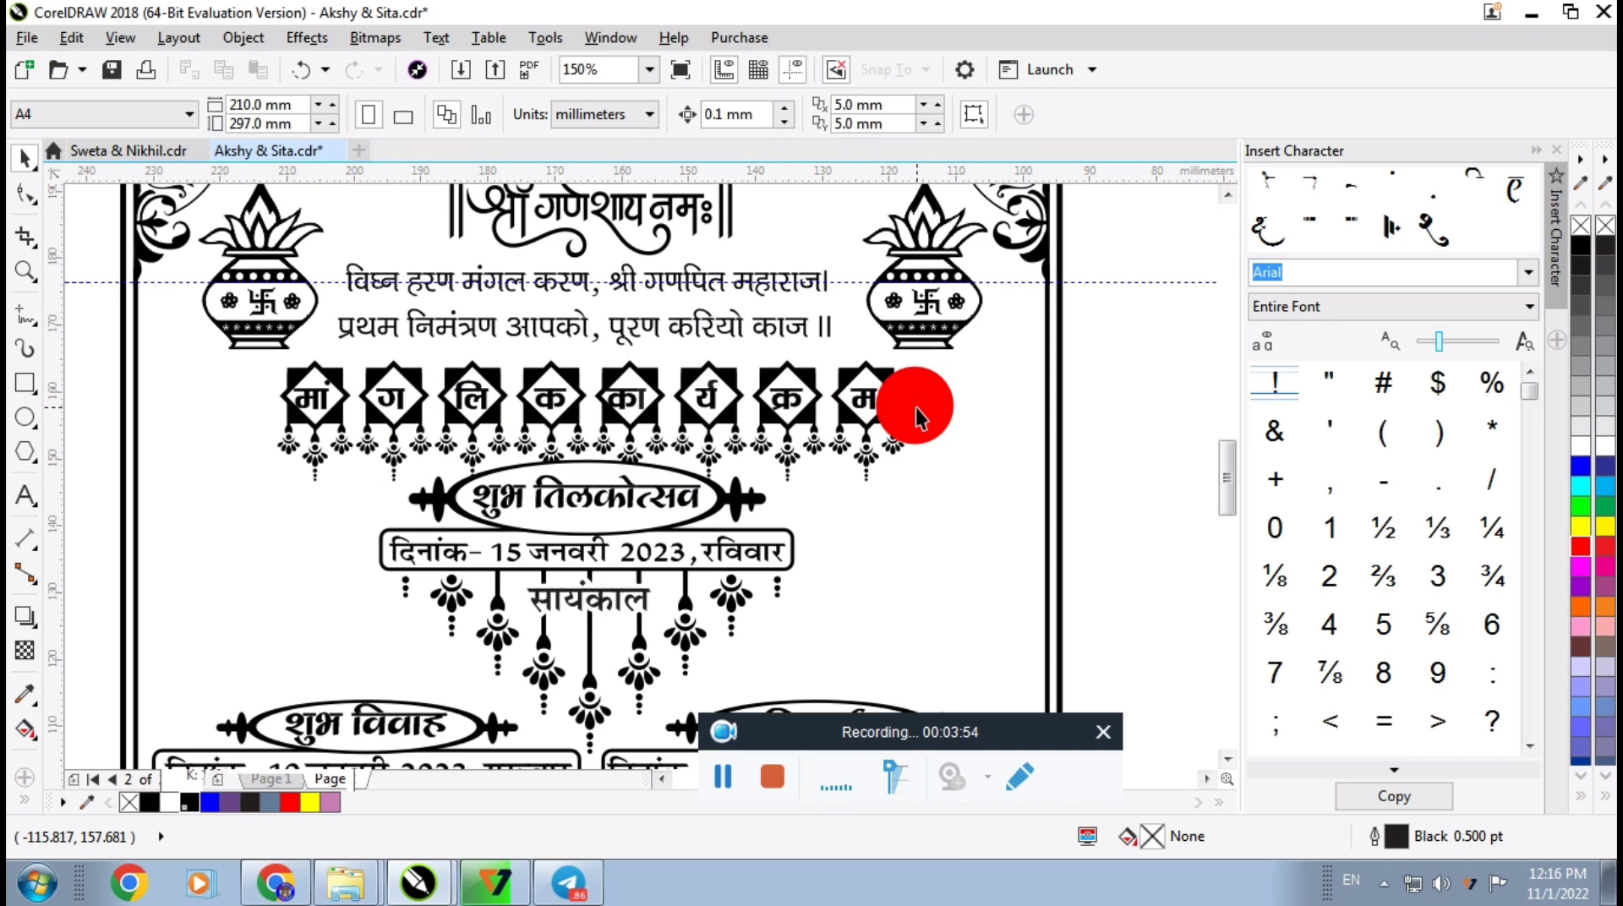
Ungroup the मांगलिक कार्यक्रम heading row into its individual letter tiles
click(873, 404)
right_click(874, 404)
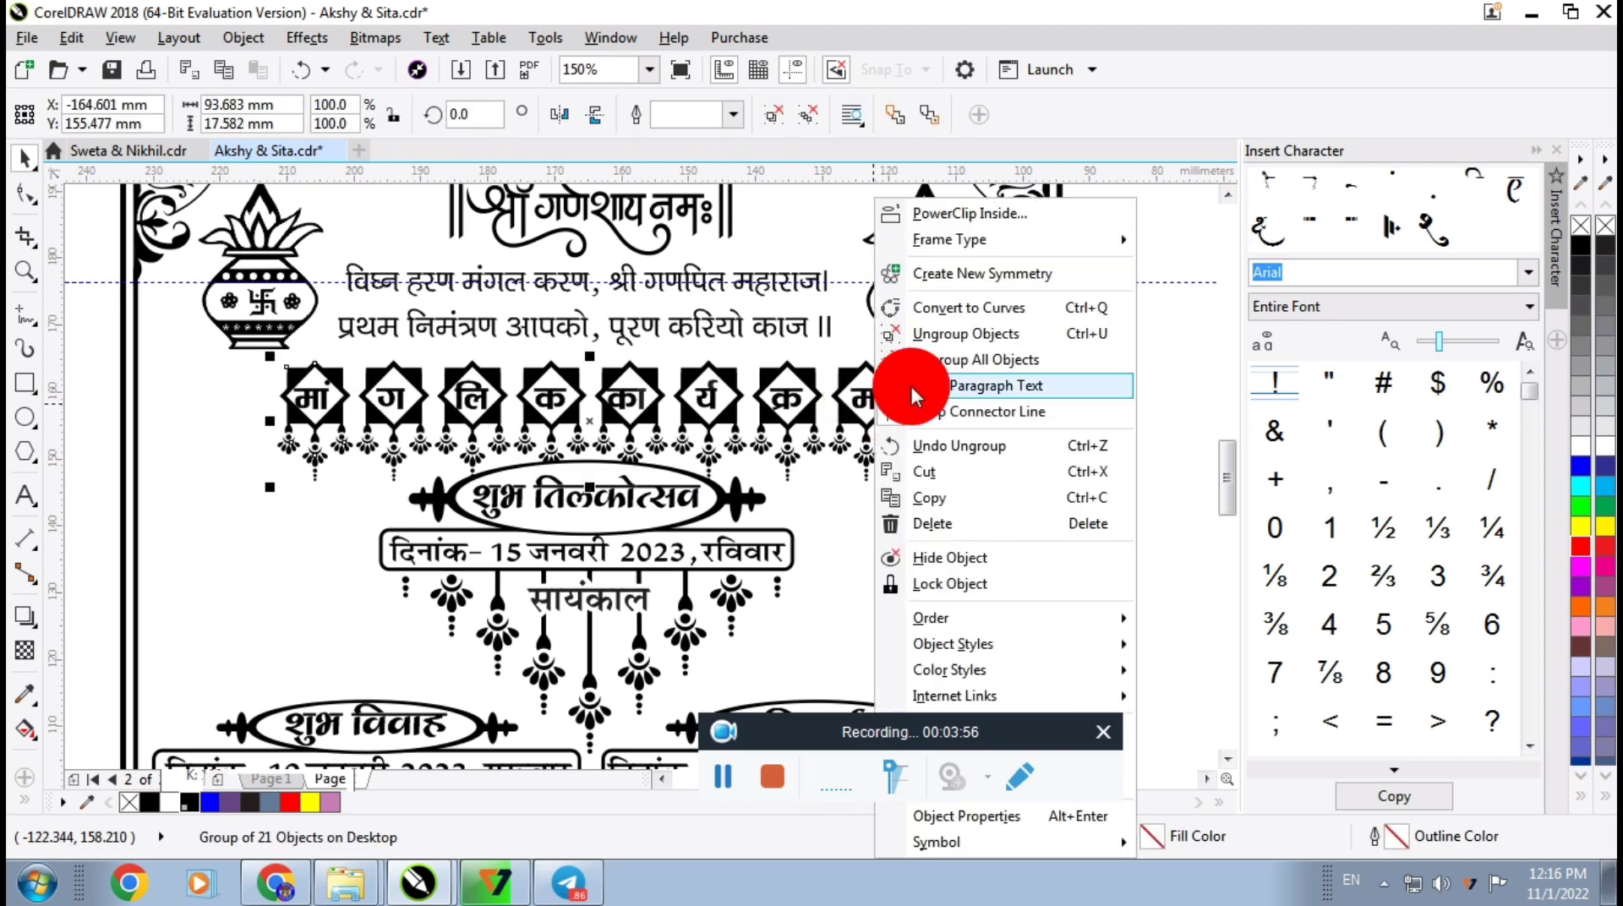
click(981, 345)
click(1143, 402)
scroll(942, 448, up, 3)
click(946, 444)
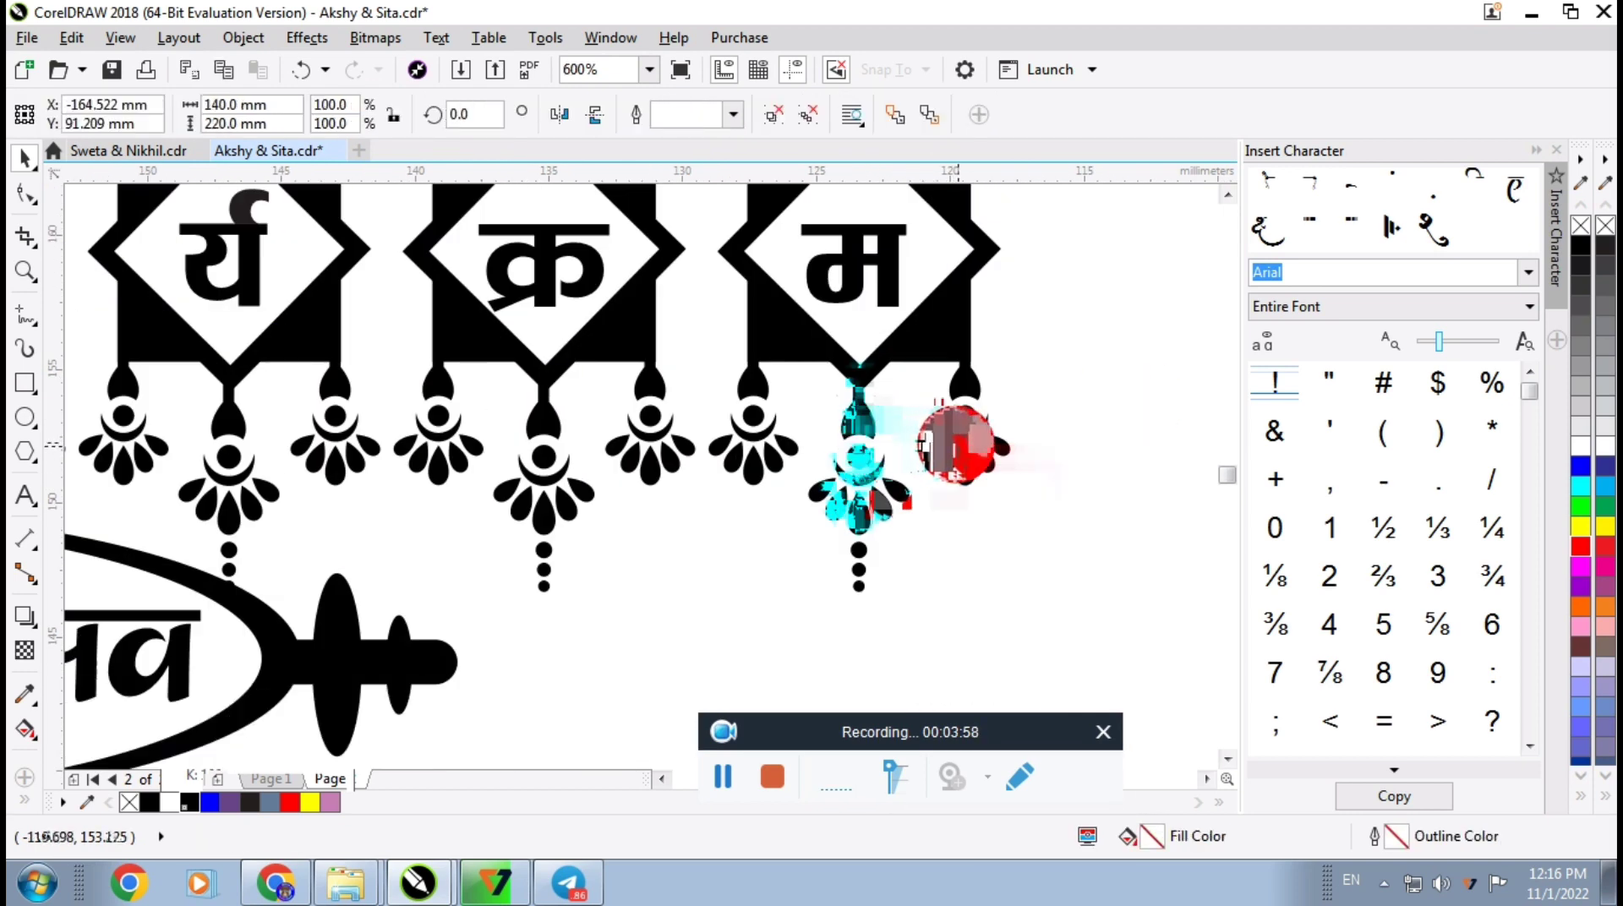
scroll(946, 436, down, 4)
click(1098, 395)
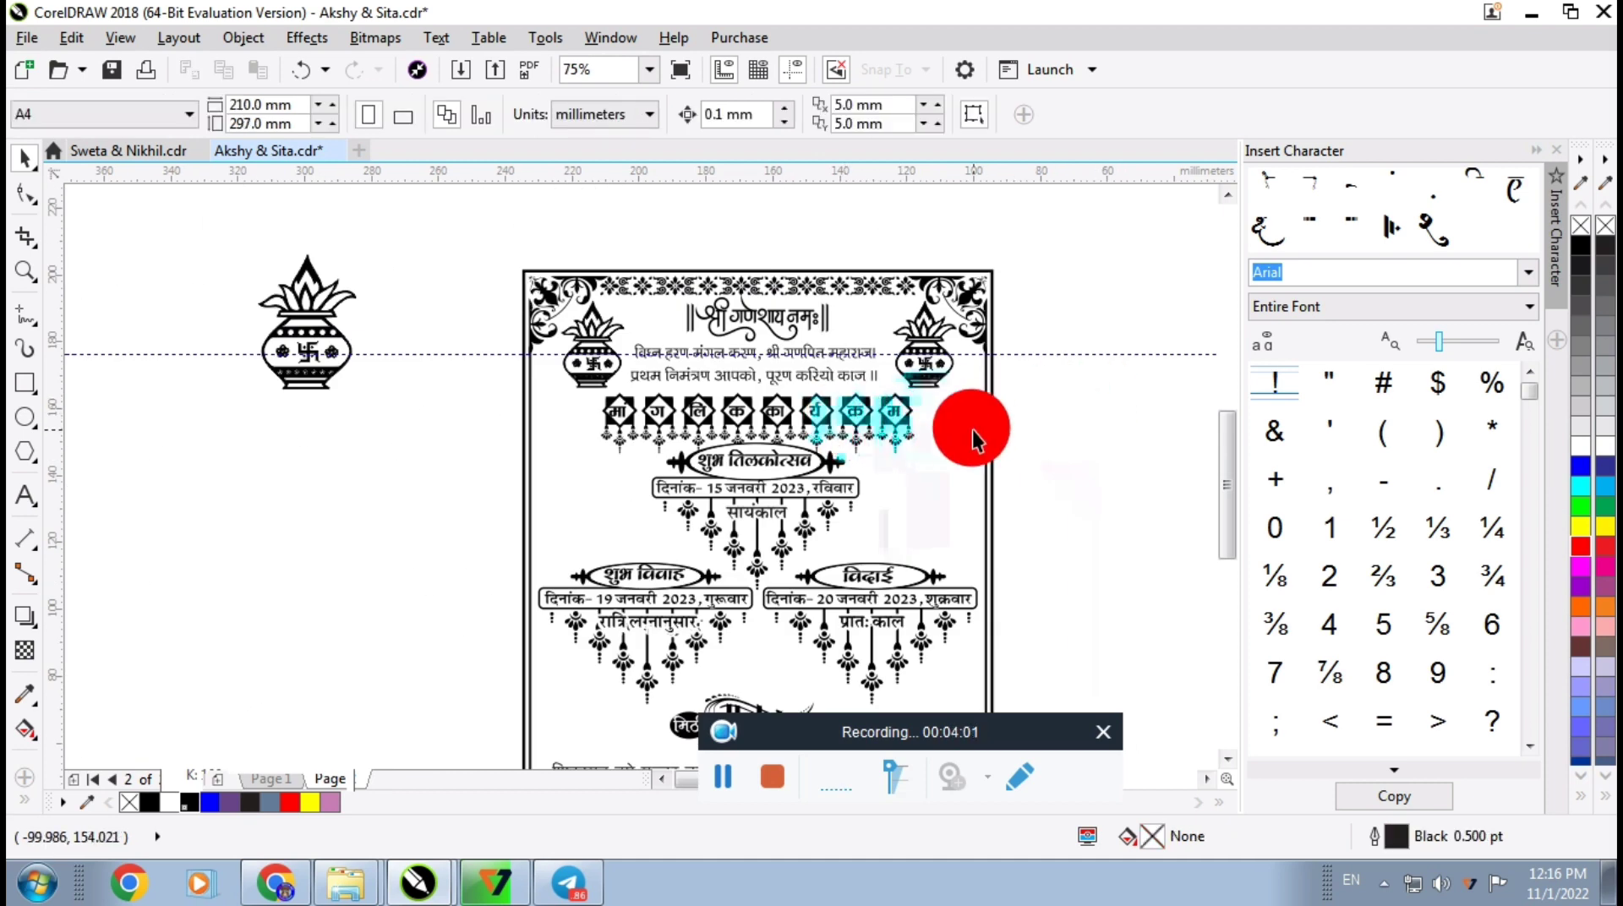
Ungroup the last tile of the मांगलिक कार्यक्रम row, which holds the letter म
click(905, 424)
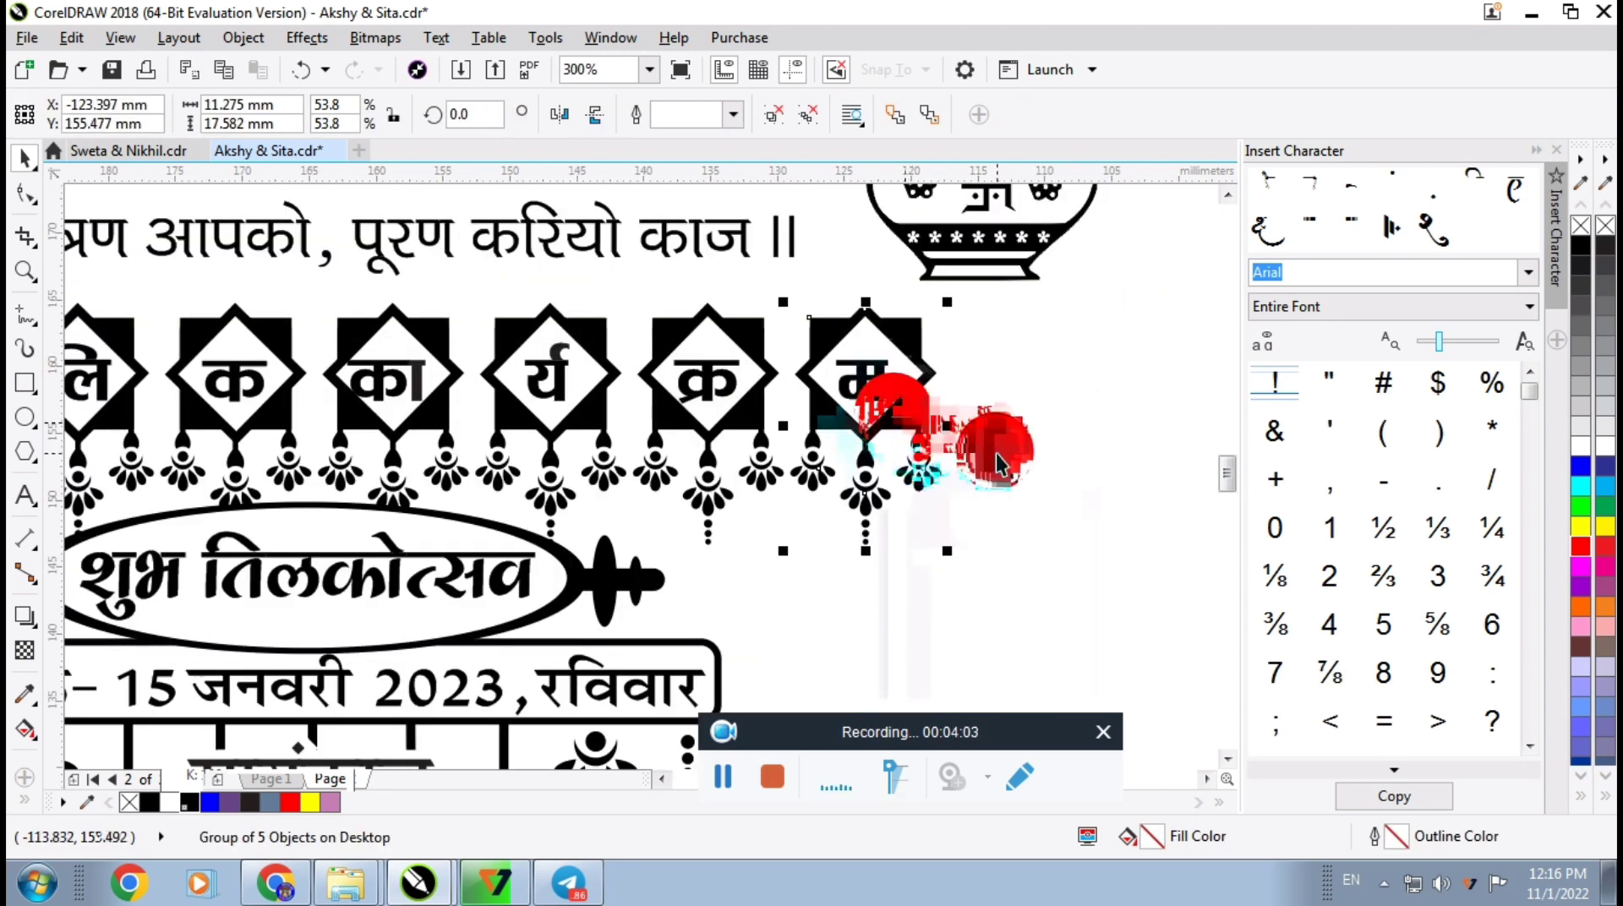
right_click(918, 444)
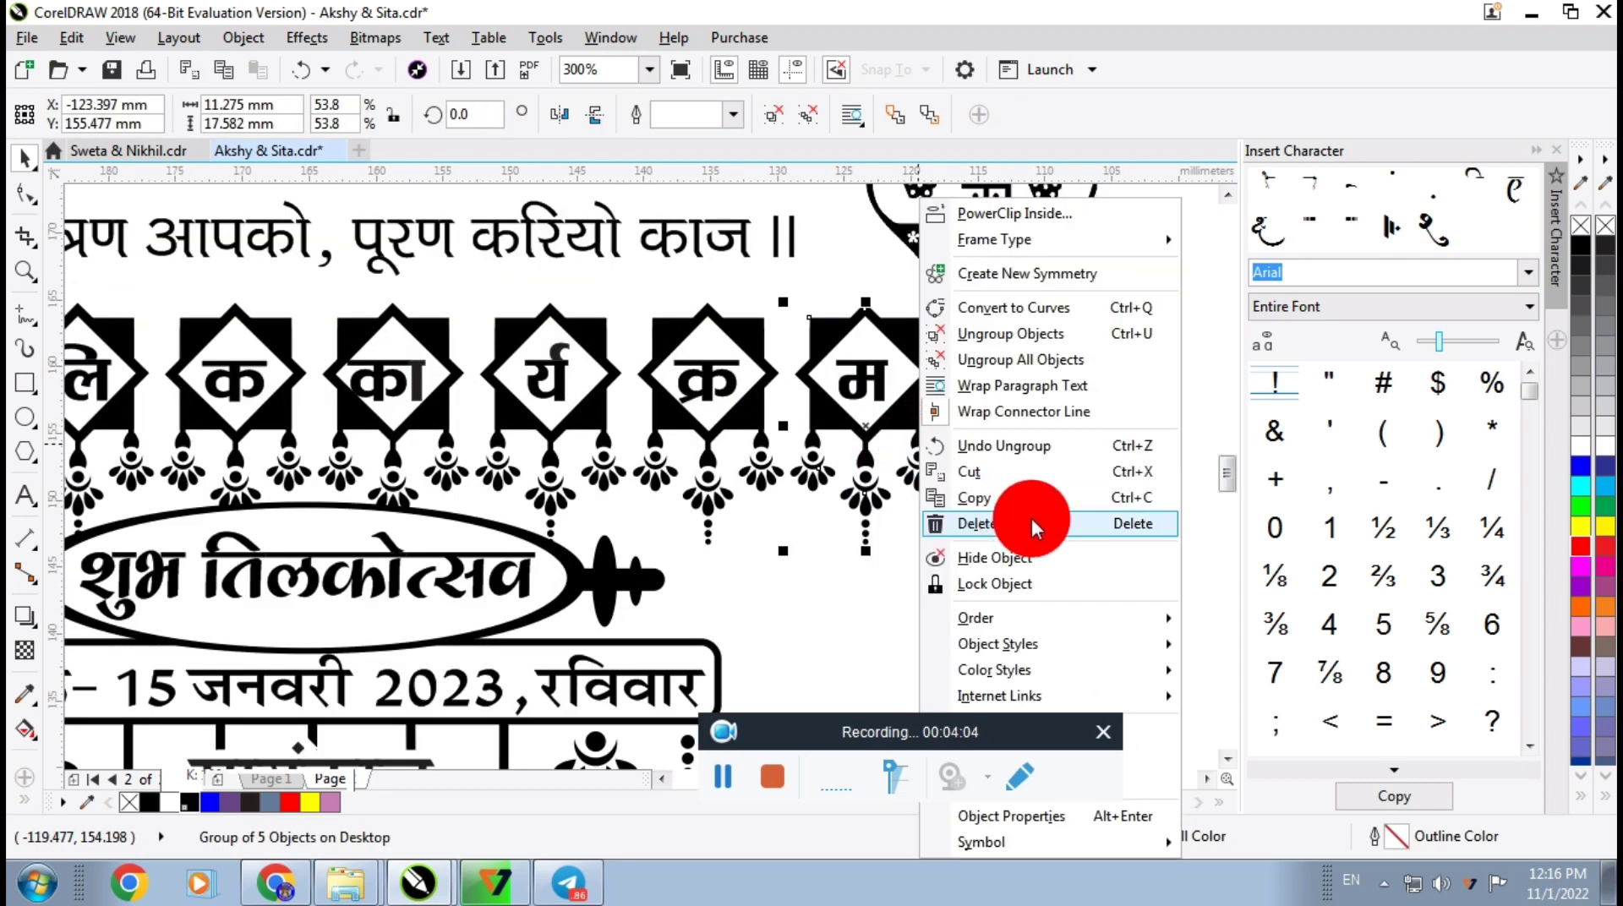
click(1014, 334)
Try moving two hanging tassels away from the म tile, and undo the moves
drag(1019, 397, 997, 501)
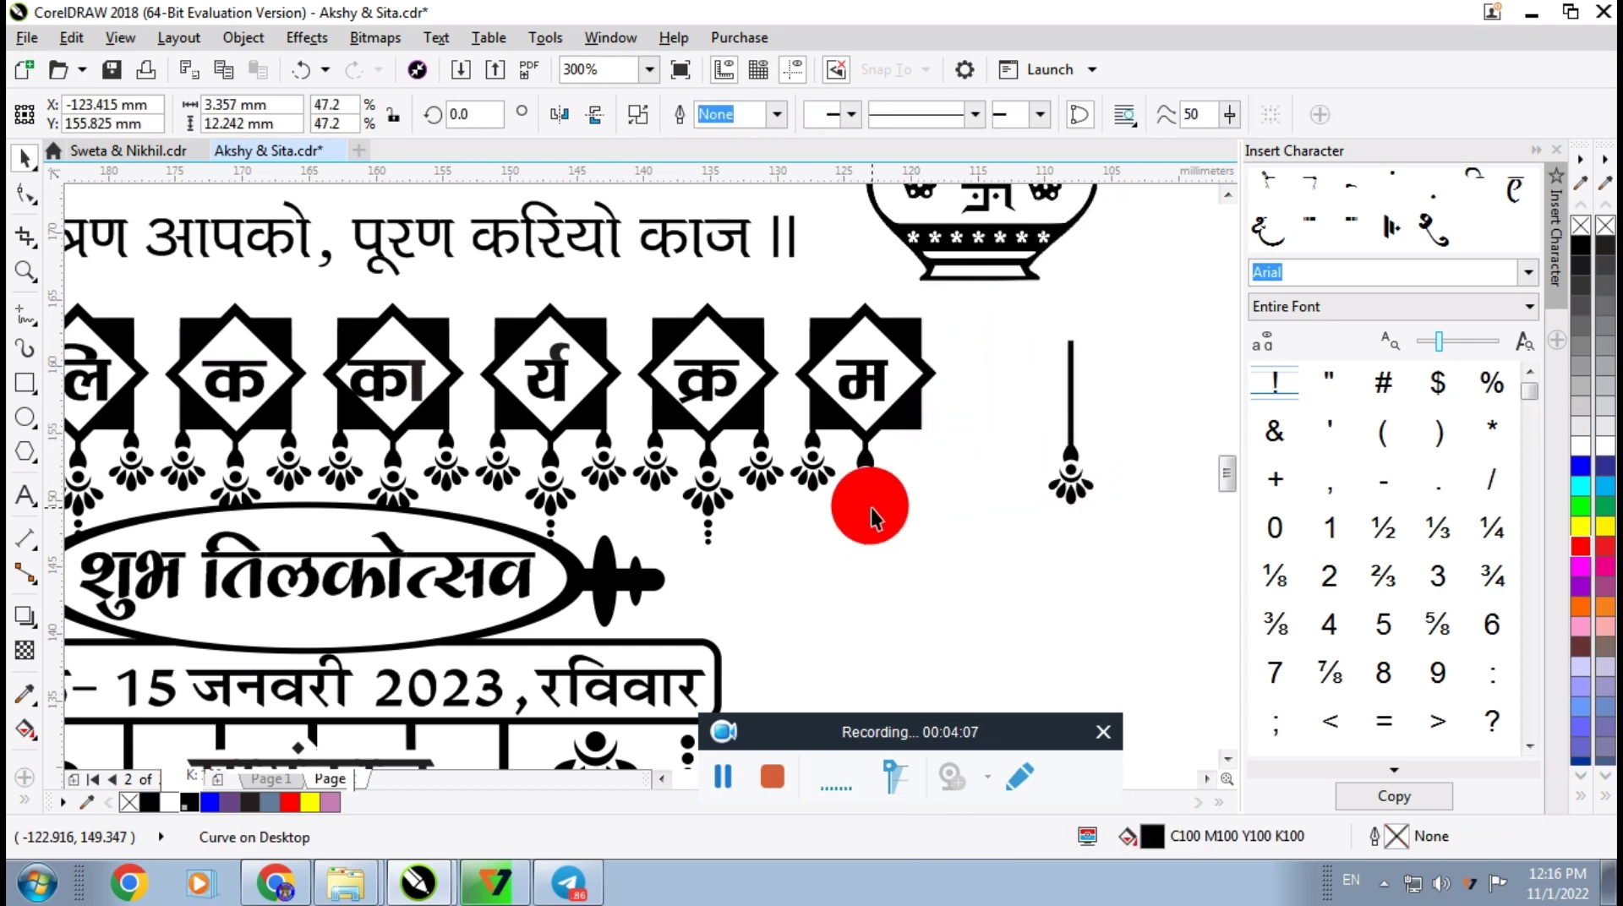
drag(870, 507, 956, 560)
right_click(940, 580)
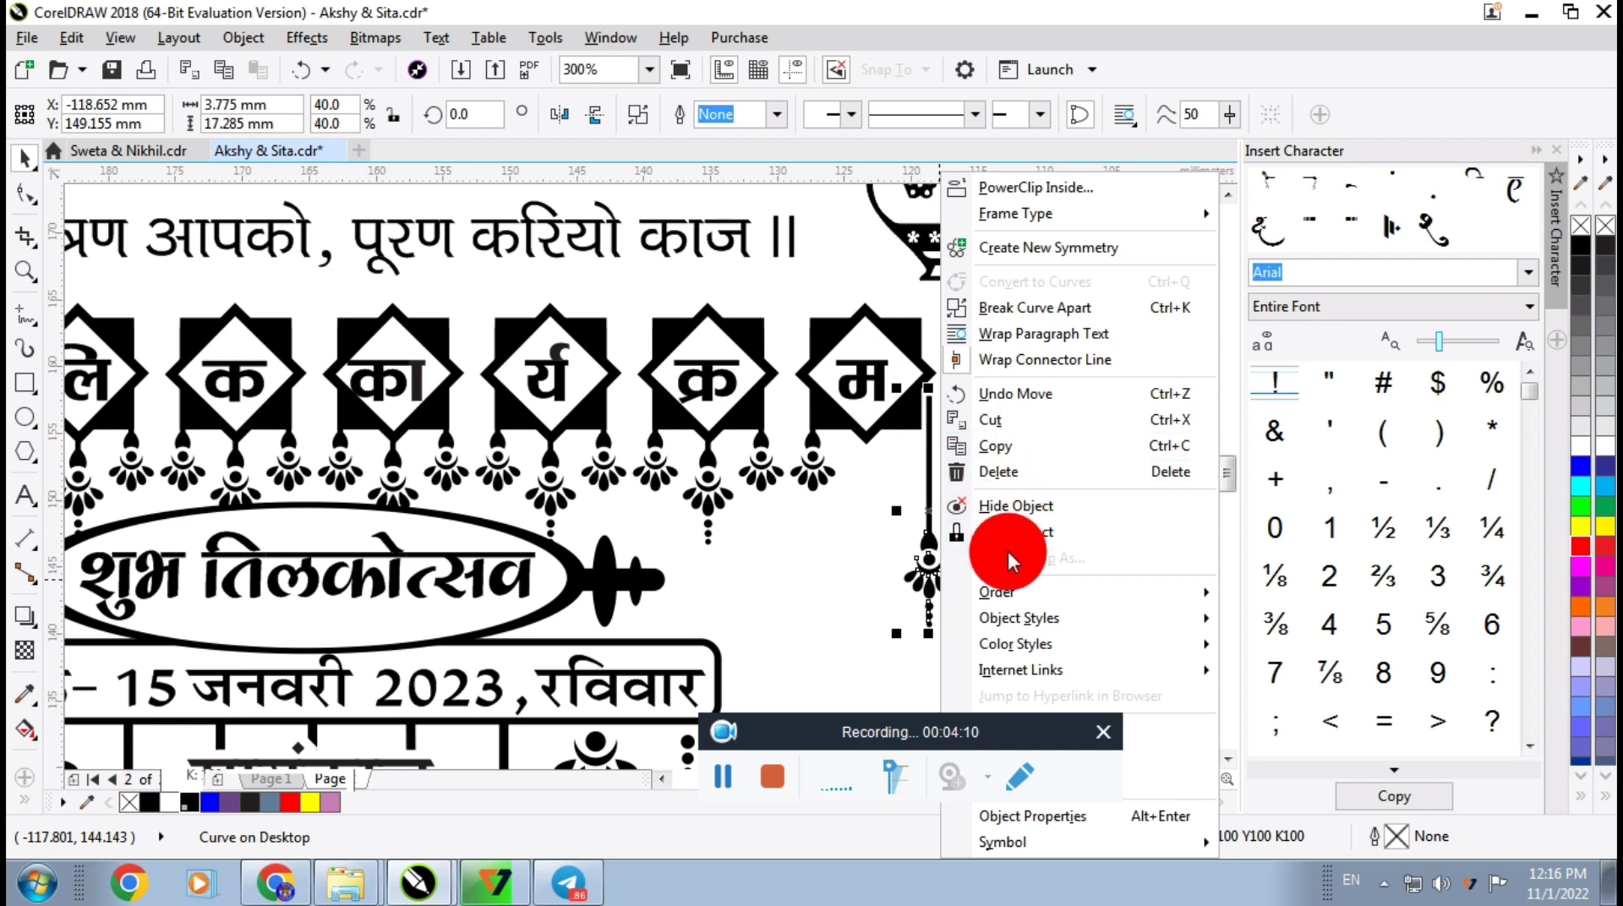
click(828, 591)
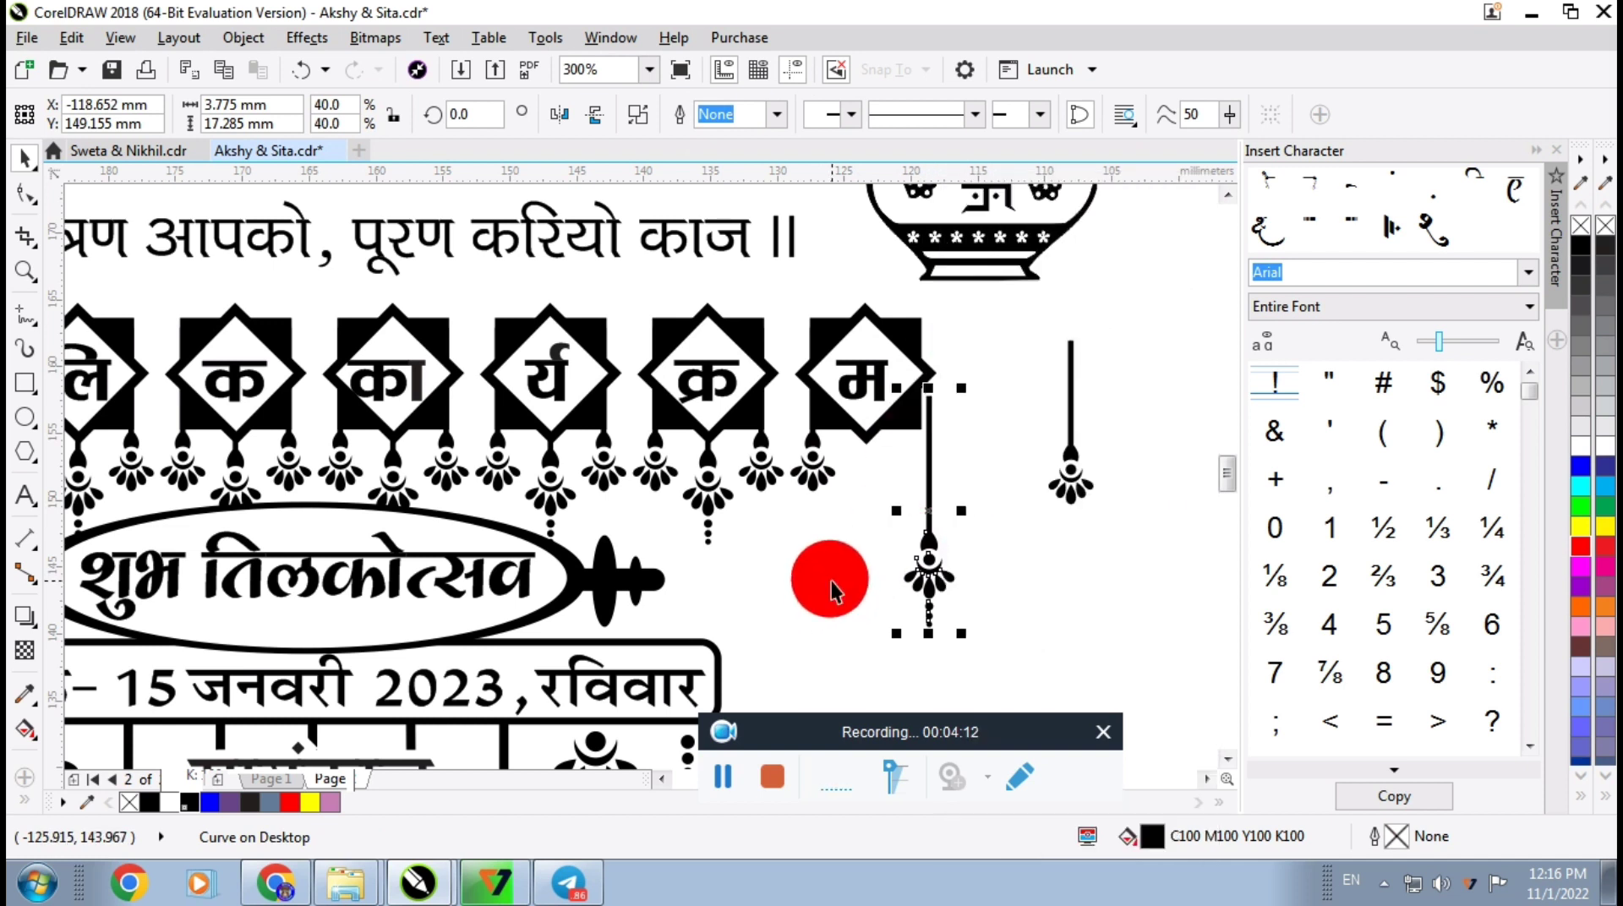
key(ctrl+z)
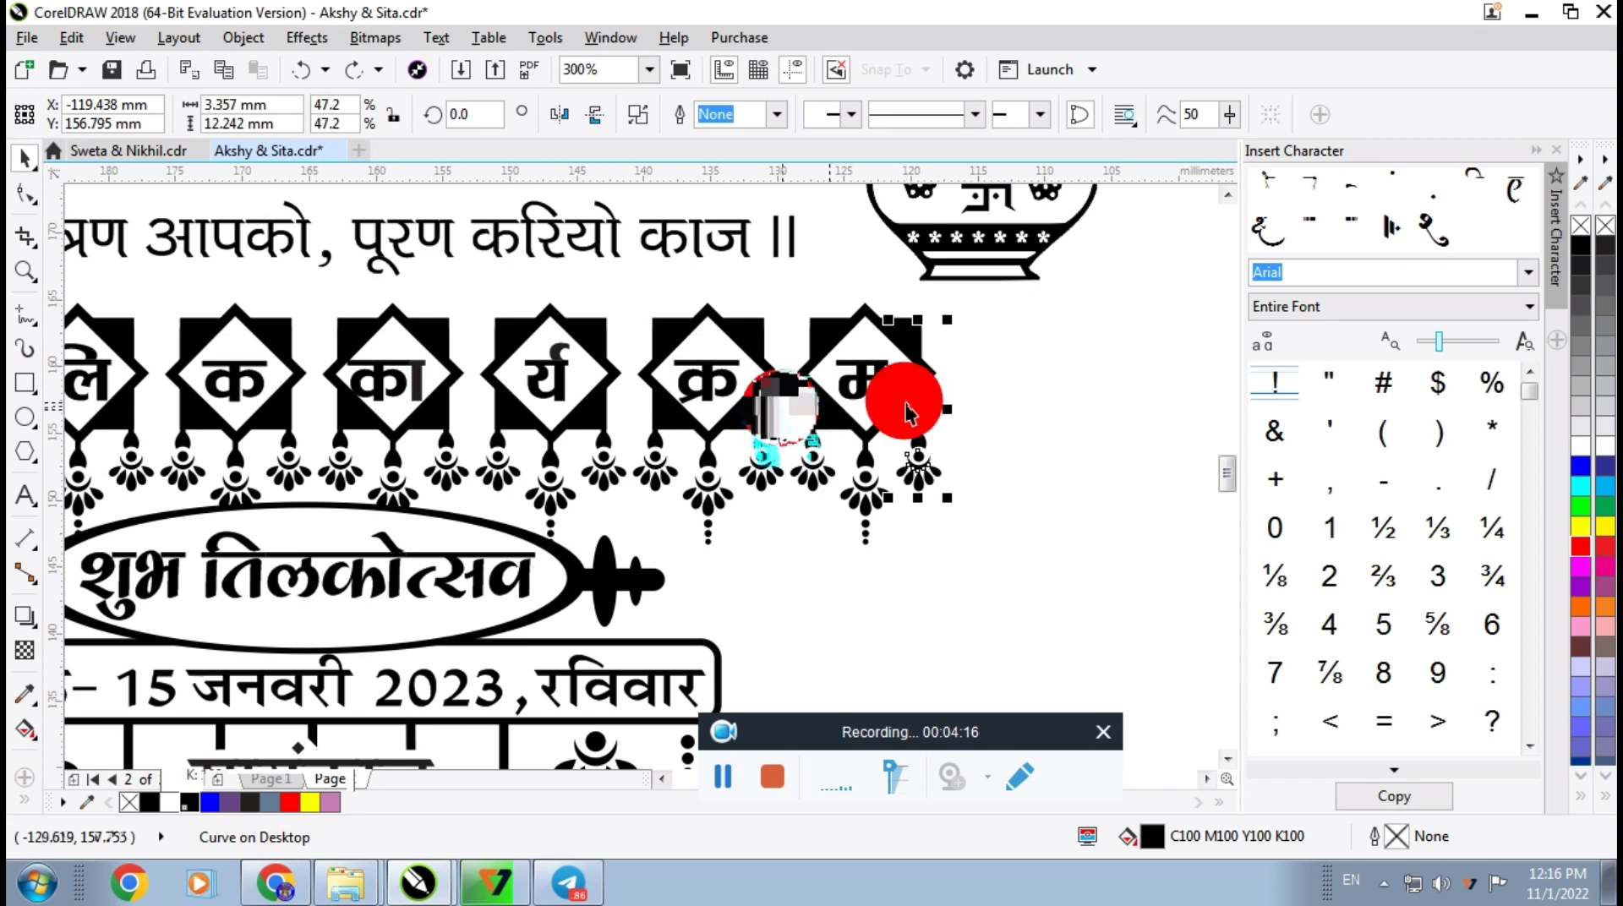
Examine the second card's event blocks, मनुहार section, closing verse and its place beside the page
scroll(905, 403, down, 2)
click(908, 435)
scroll(744, 464, up, 1)
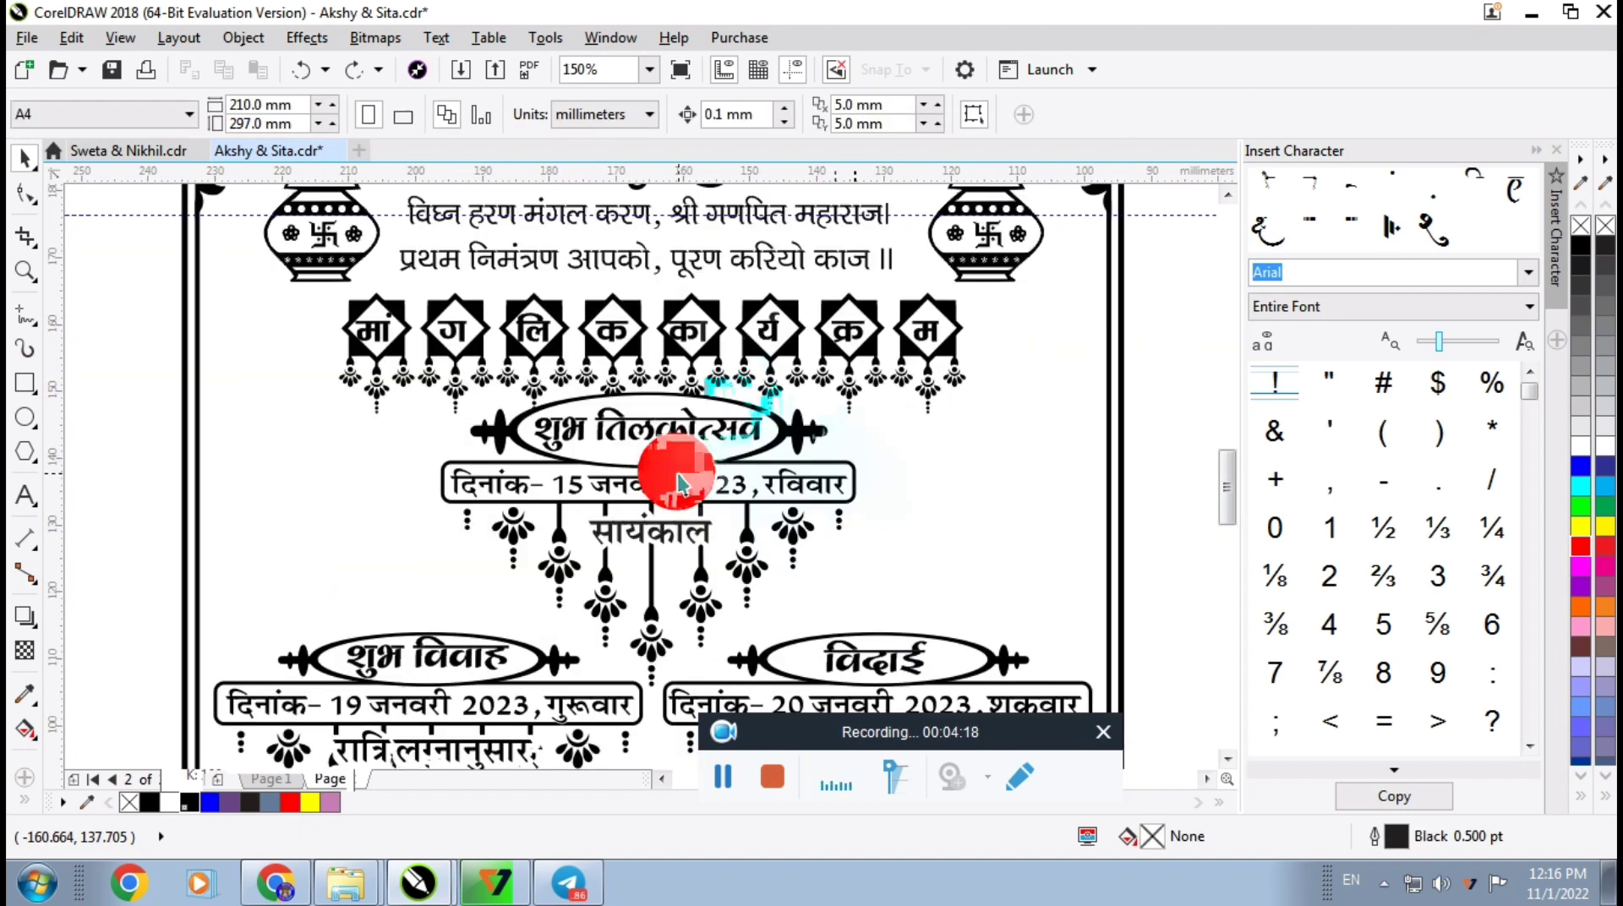
scroll(778, 442, down, 1)
scroll(727, 583, up, 1)
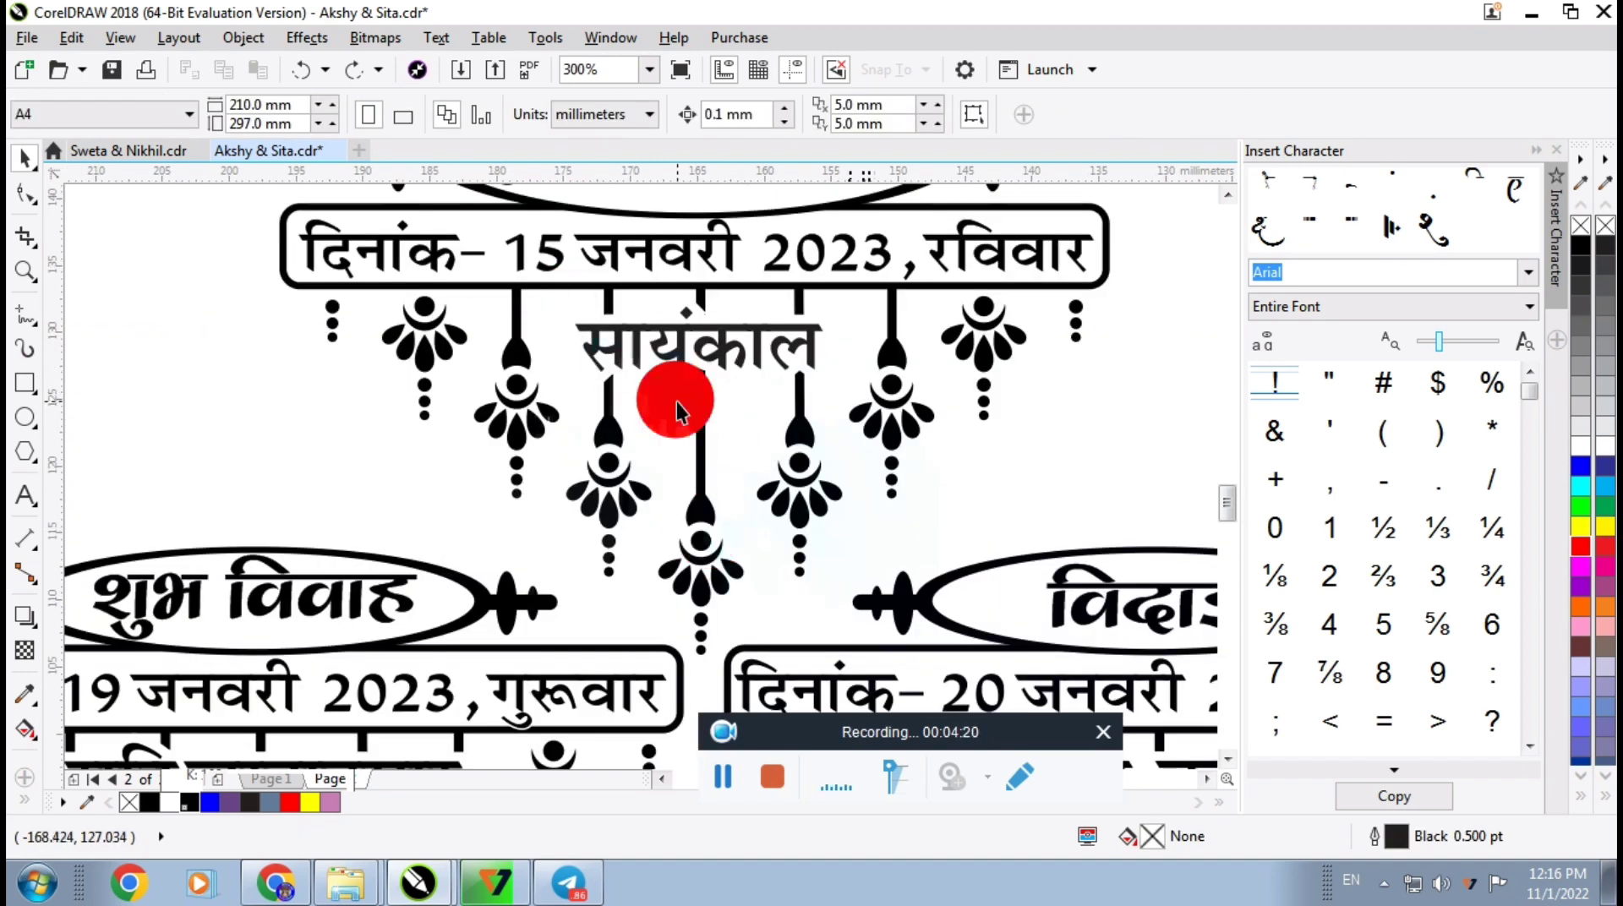
scroll(481, 446, down, 2)
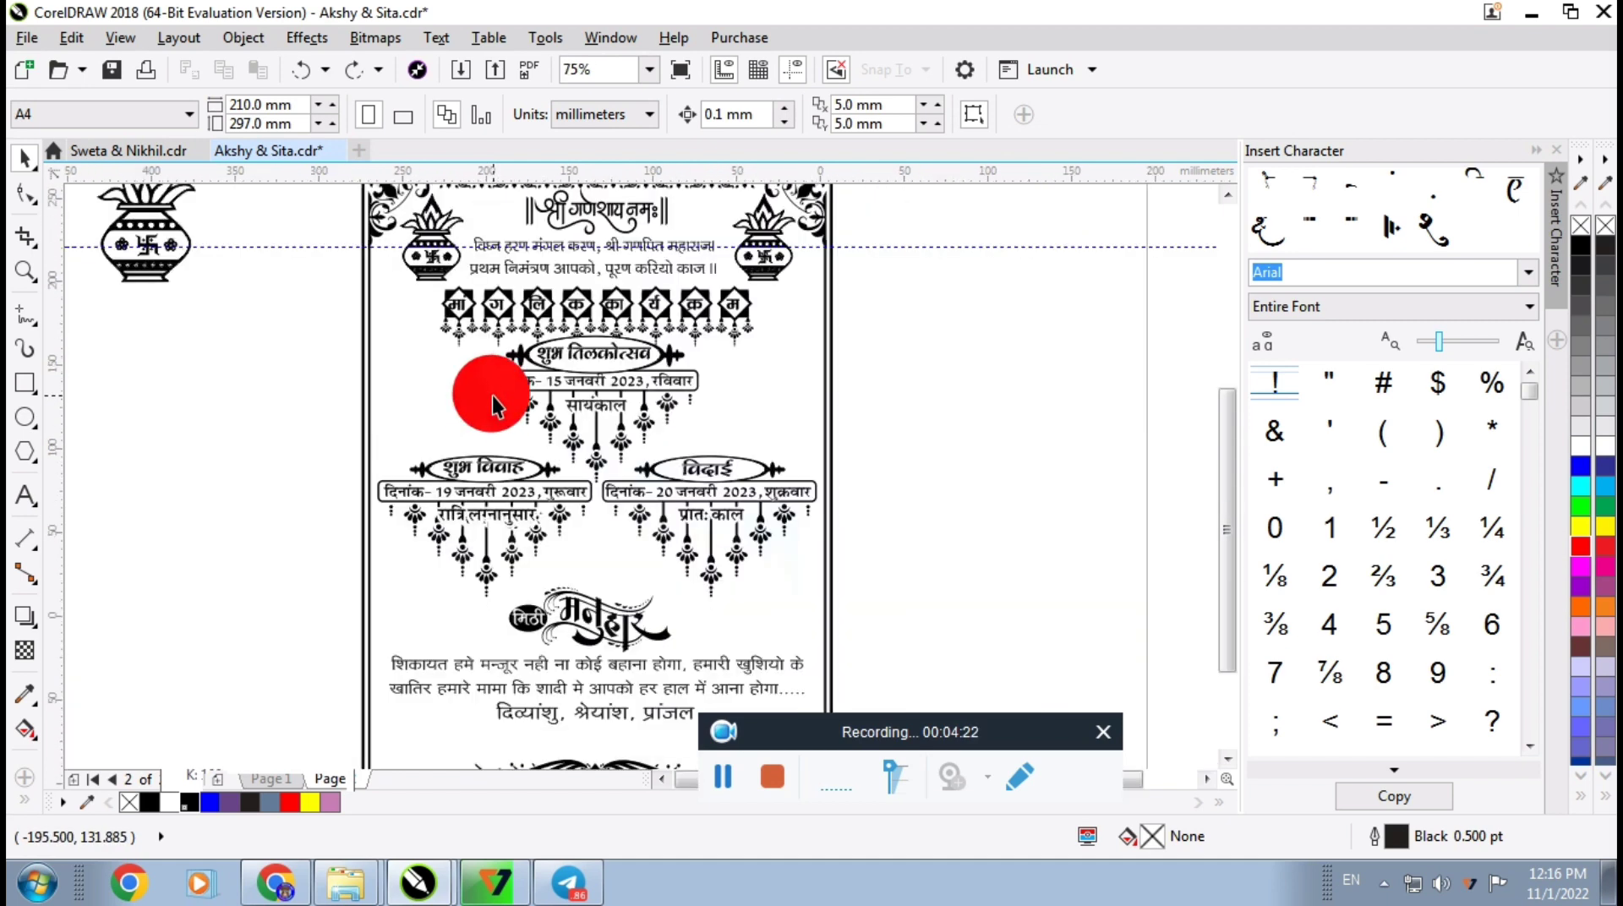
scroll(505, 529, up, 2)
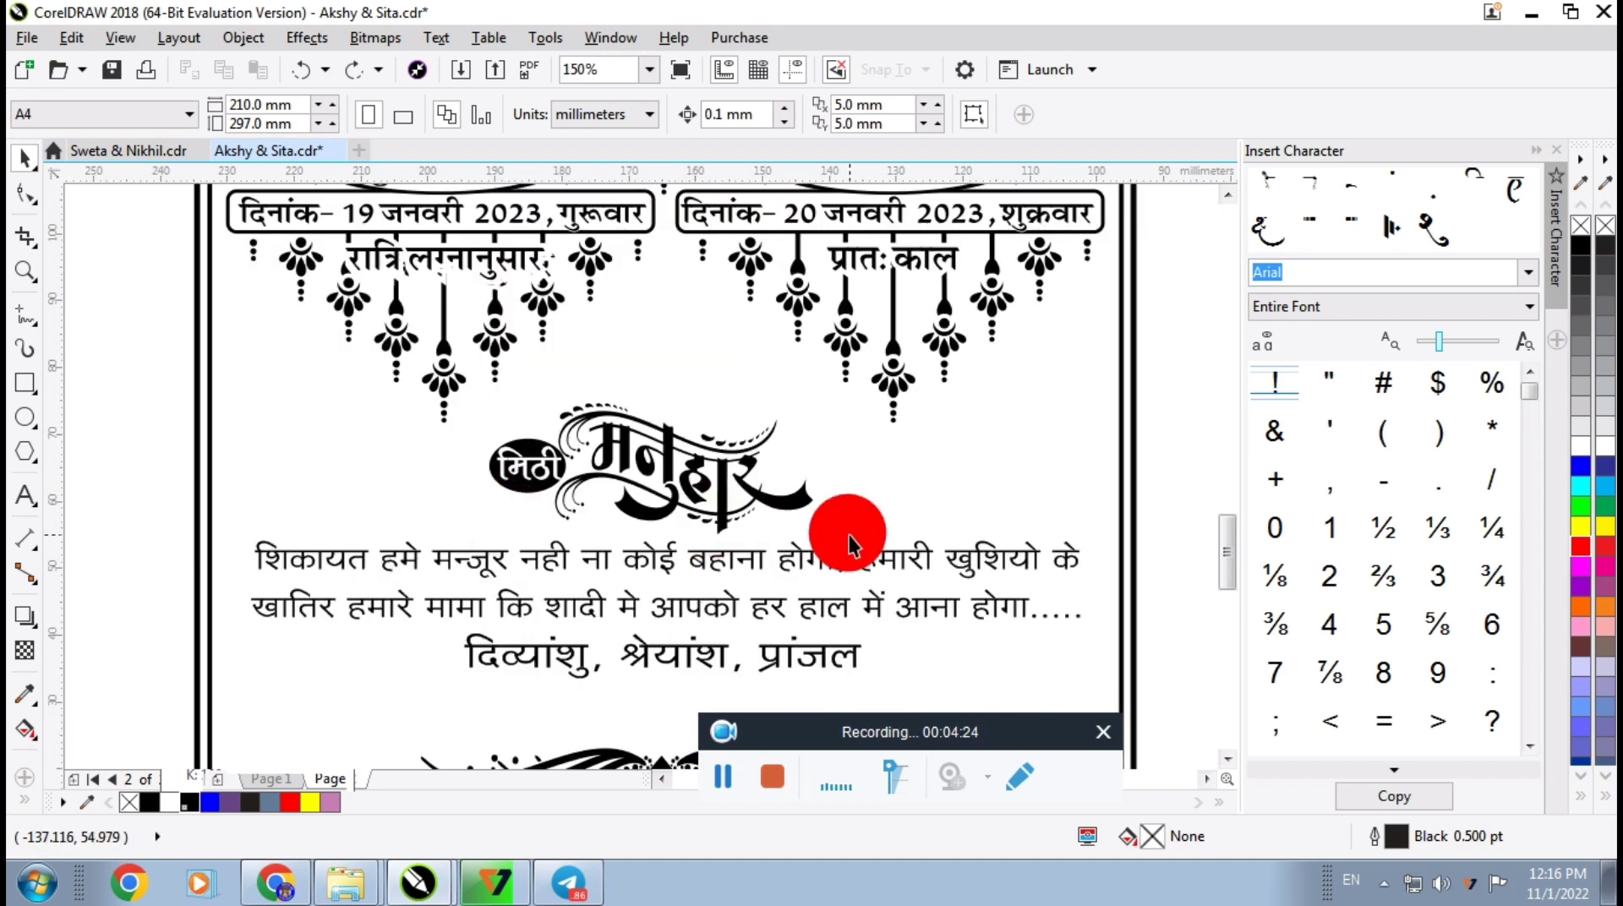
scroll(480, 408, down, 2)
scroll(527, 524, up, 2)
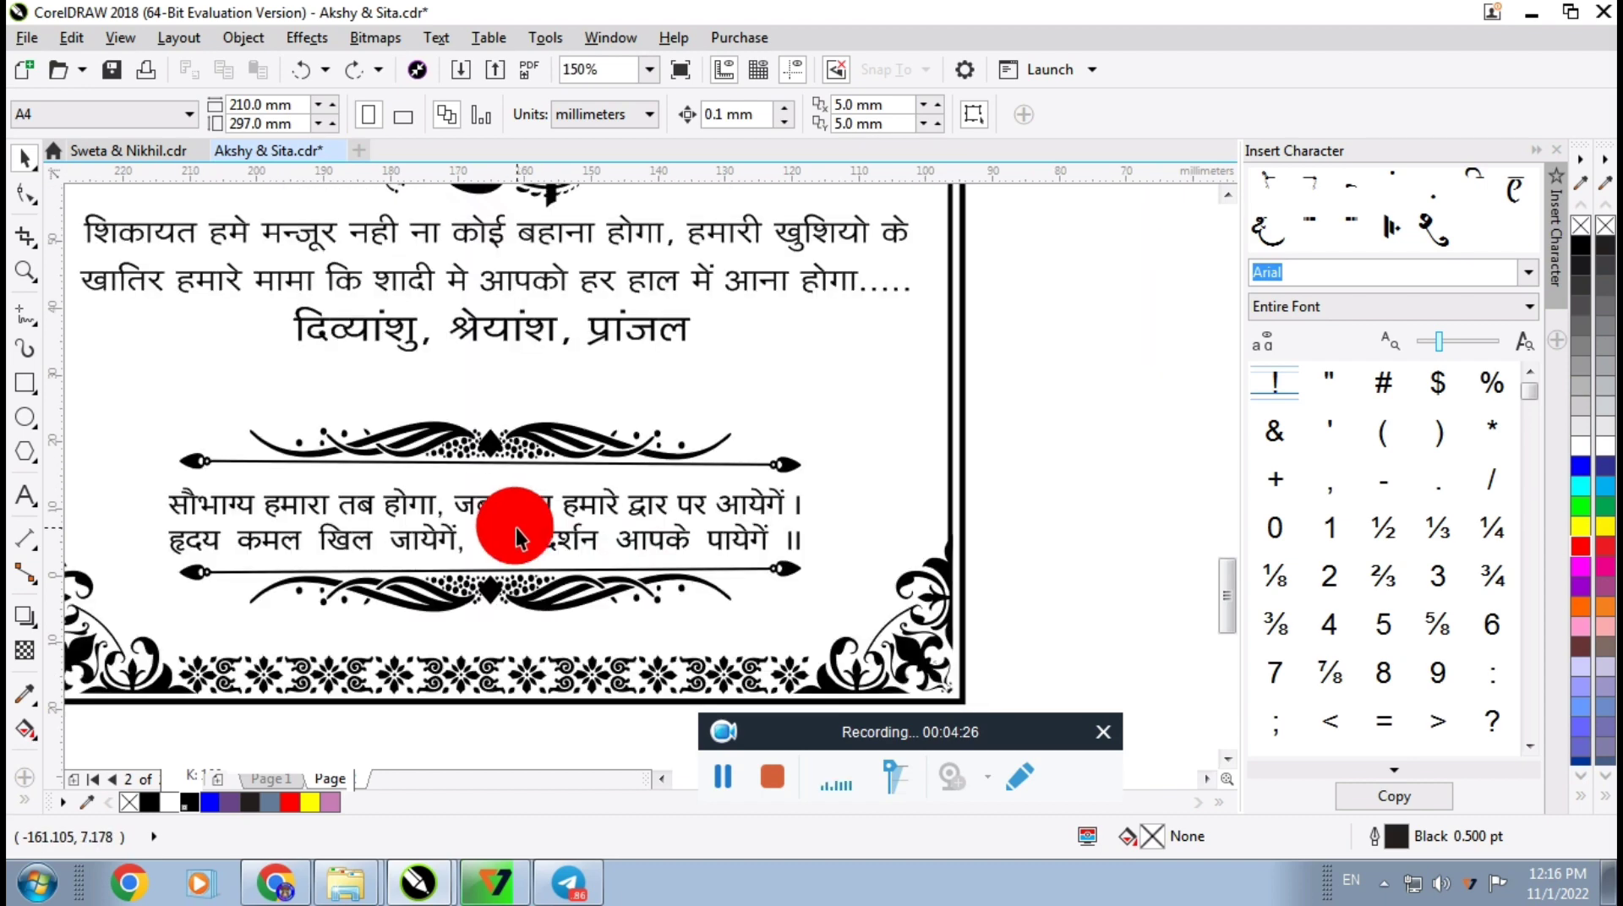
scroll(304, 434, down, 1)
scroll(609, 463, down, 1)
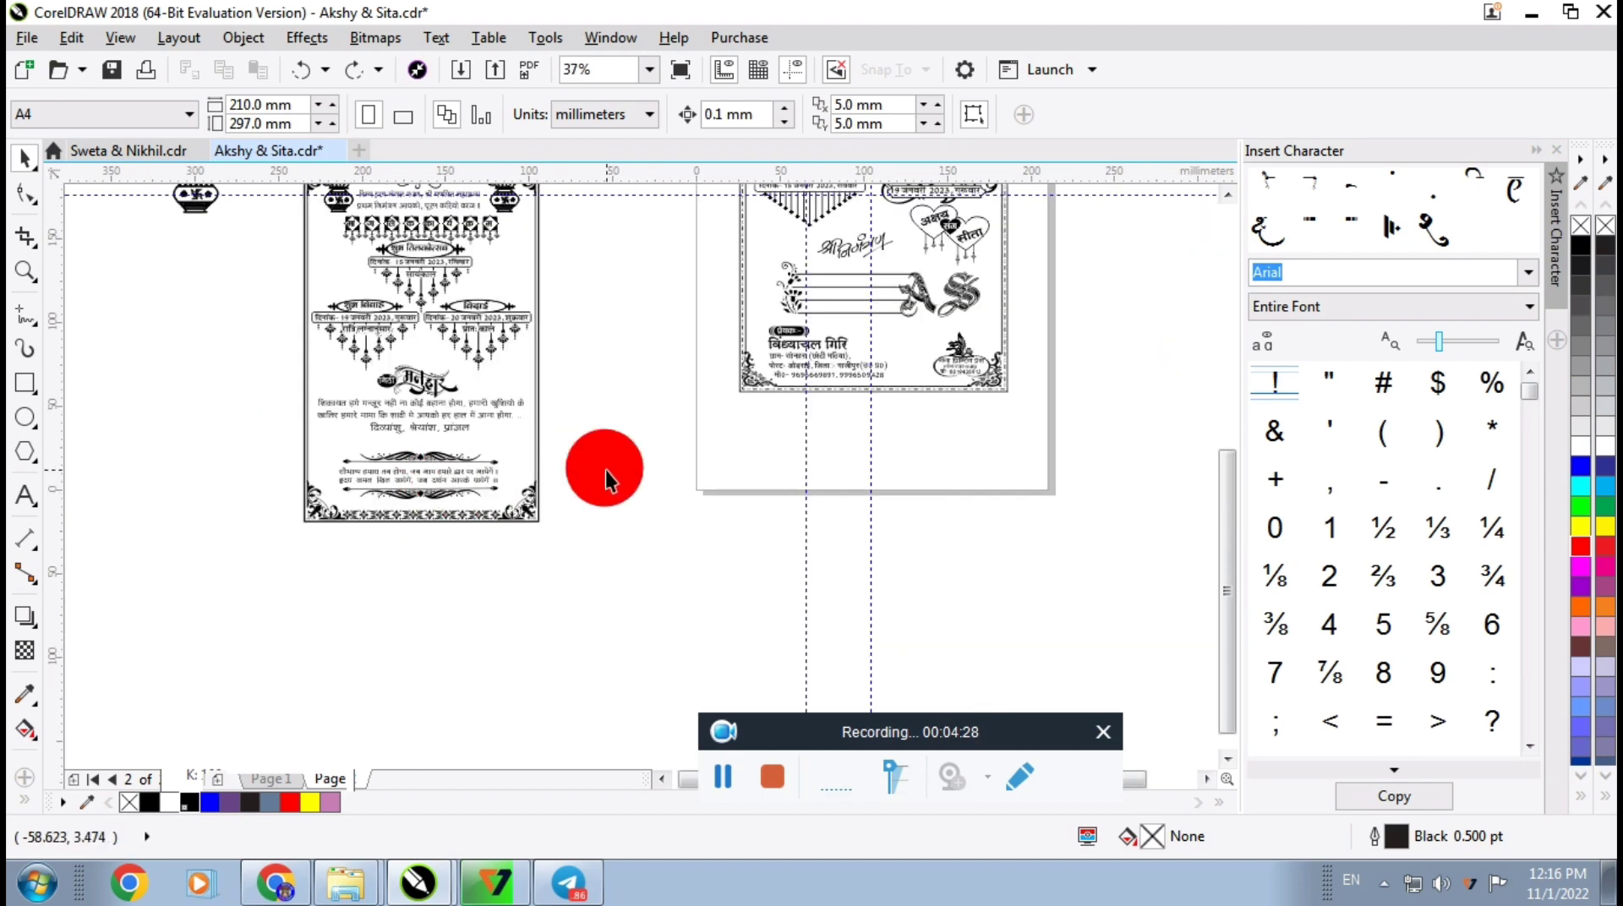
scroll(630, 461, down, 1)
scroll(629, 488, down, 1)
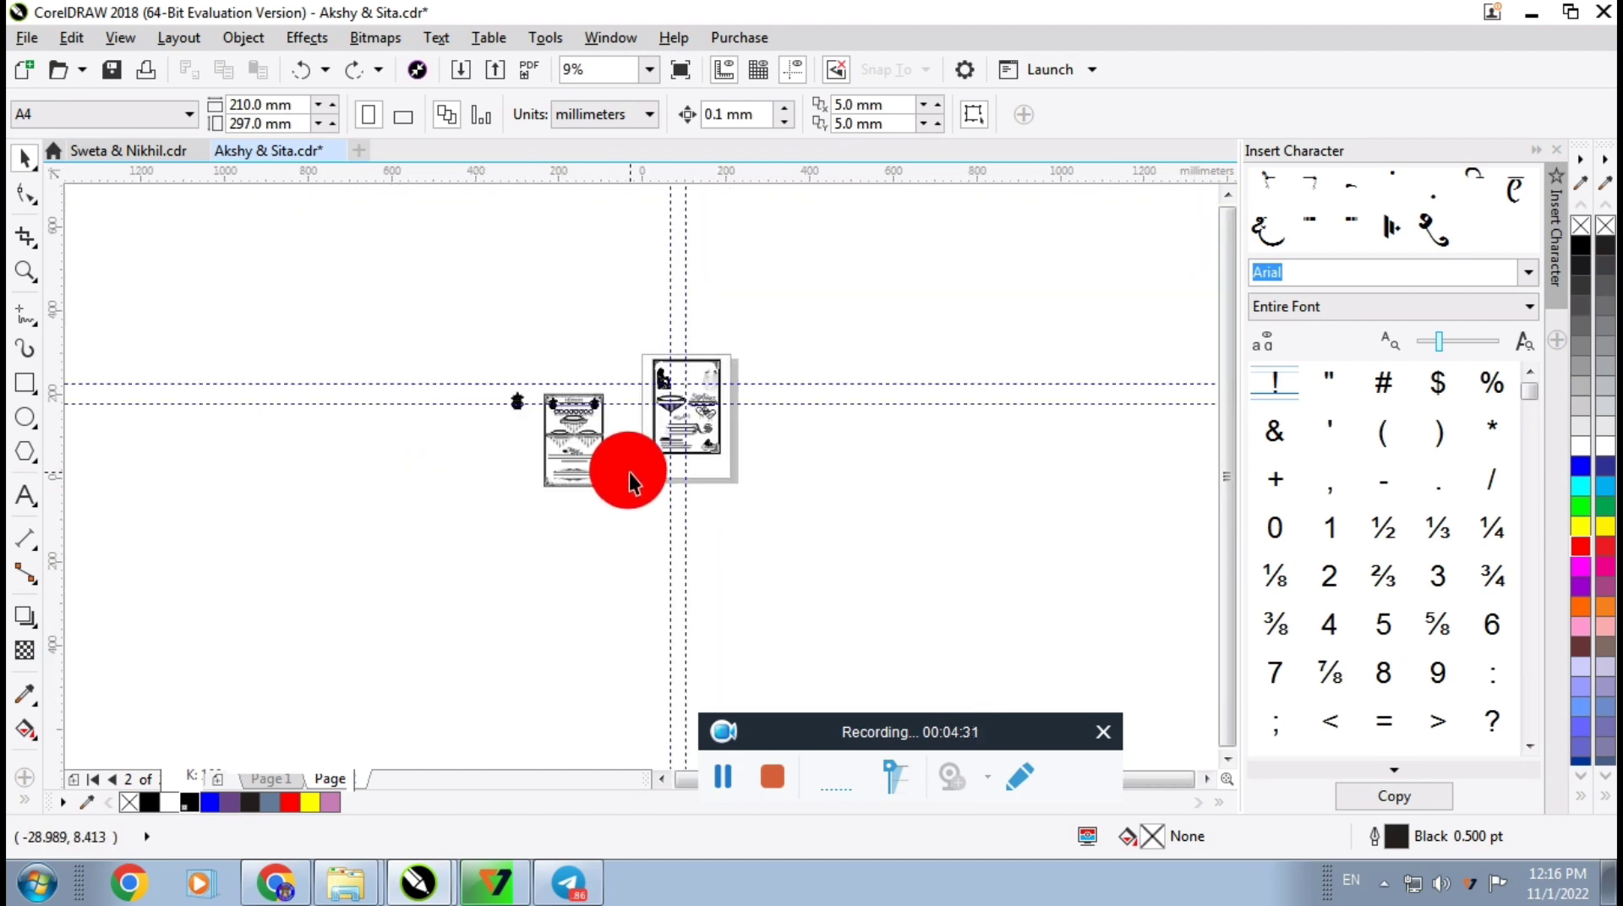
Open Page 1 and examine its card from the opening lines down to the दाम्पत्य सूत्र बन्धन heading
click(262, 778)
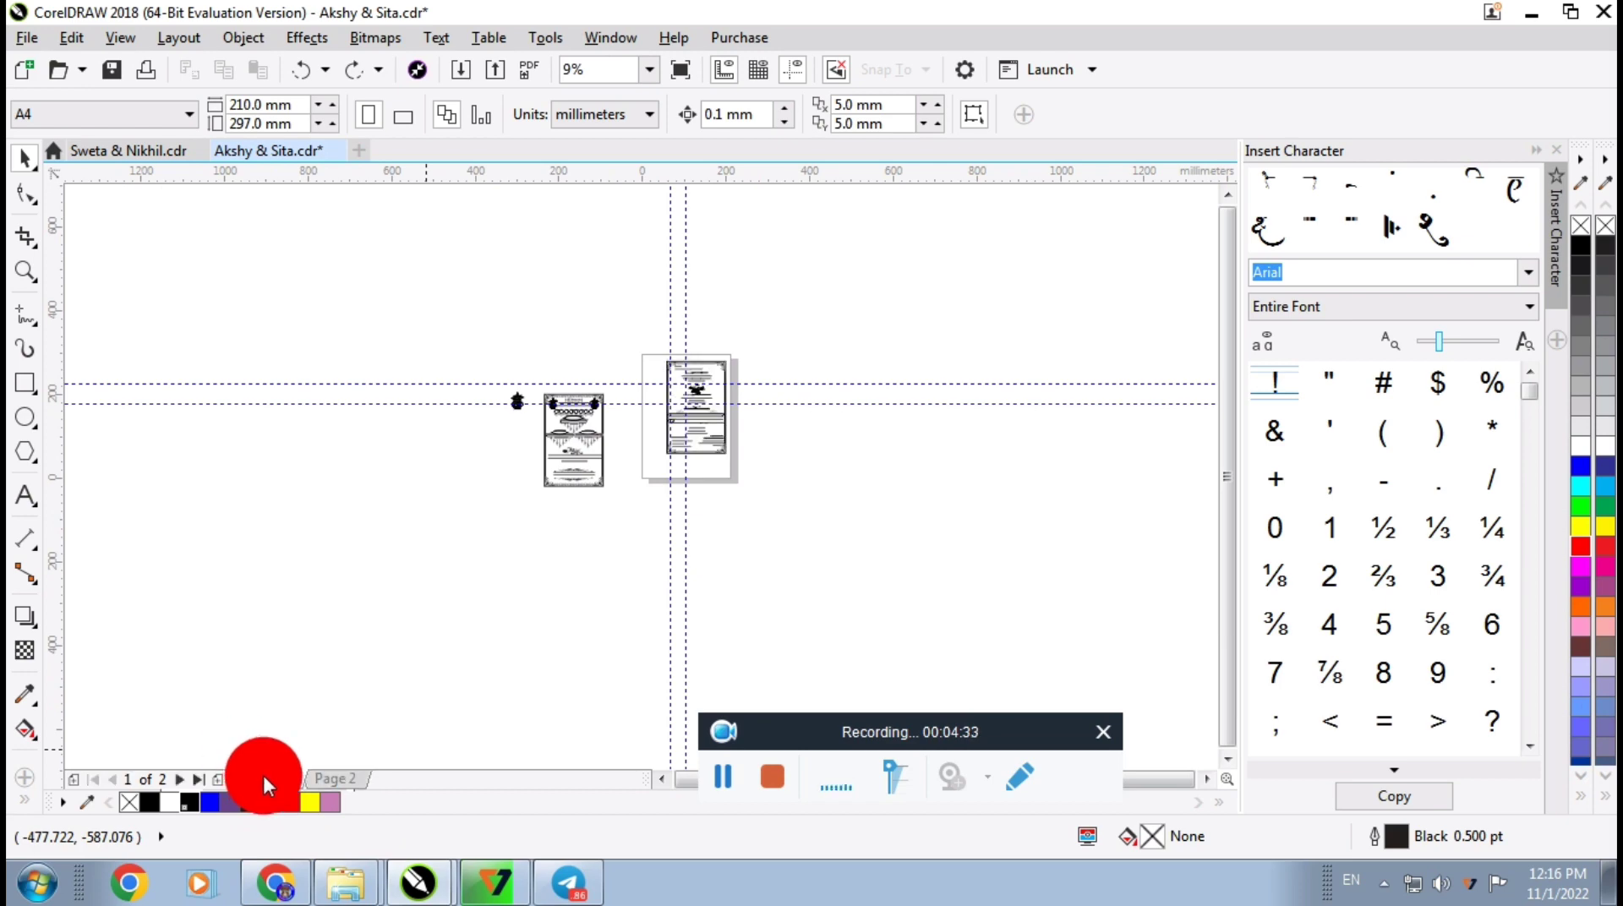
scroll(715, 430, up, 2)
scroll(713, 423, up, 2)
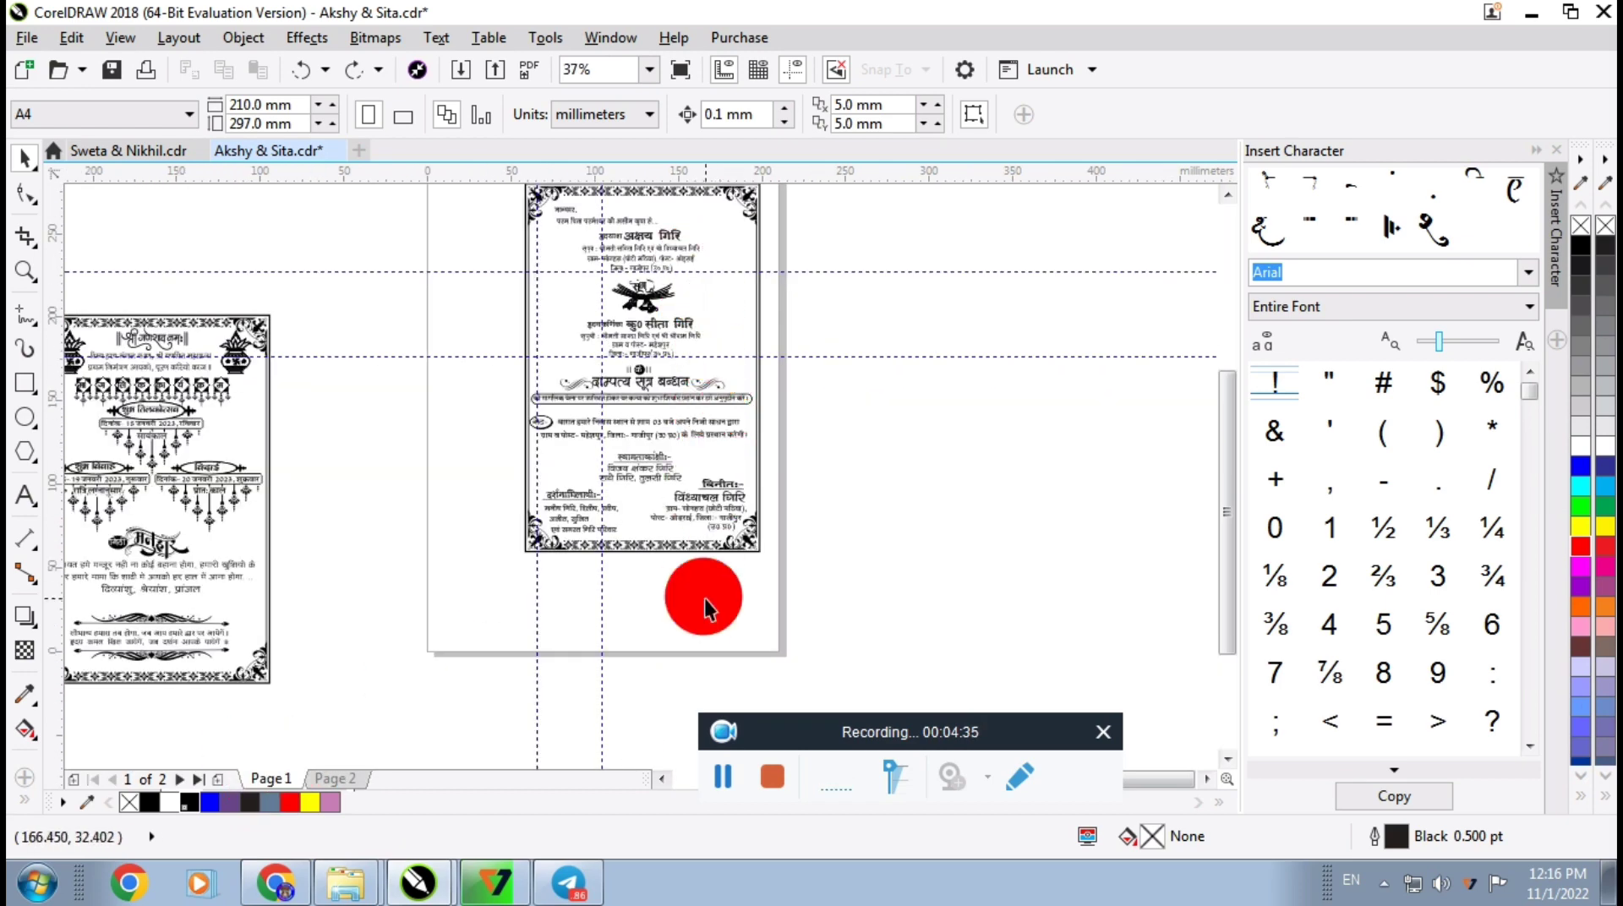
scroll(668, 474, down, 2)
scroll(671, 417, up, 1)
scroll(670, 417, up, 2)
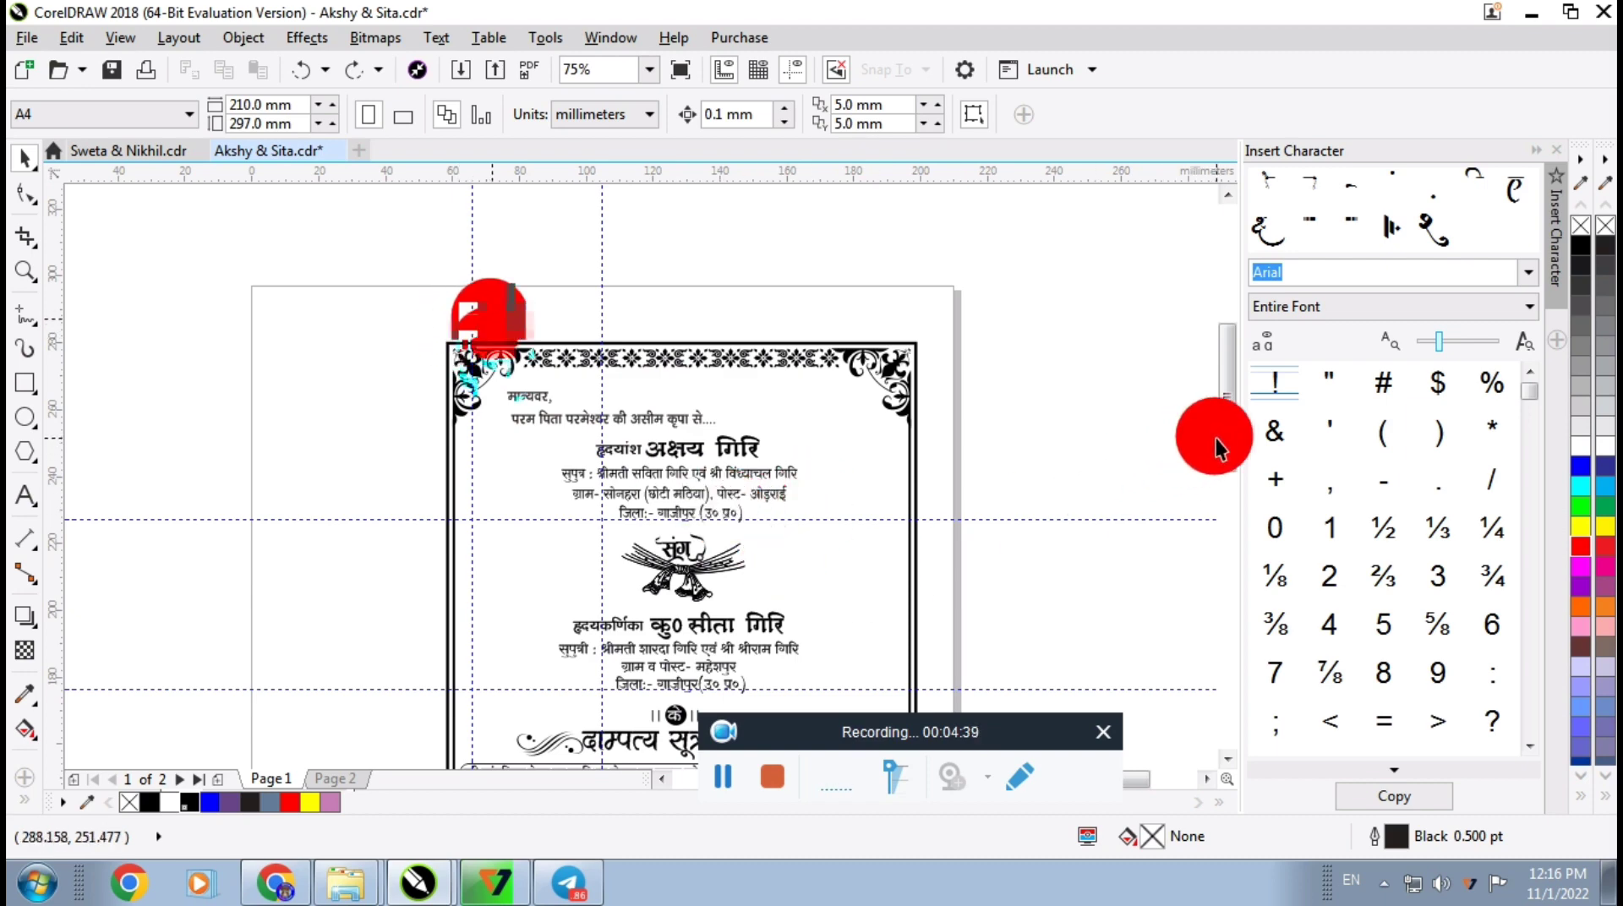
drag(1225, 435, 1220, 536)
scroll(486, 404, up, 1)
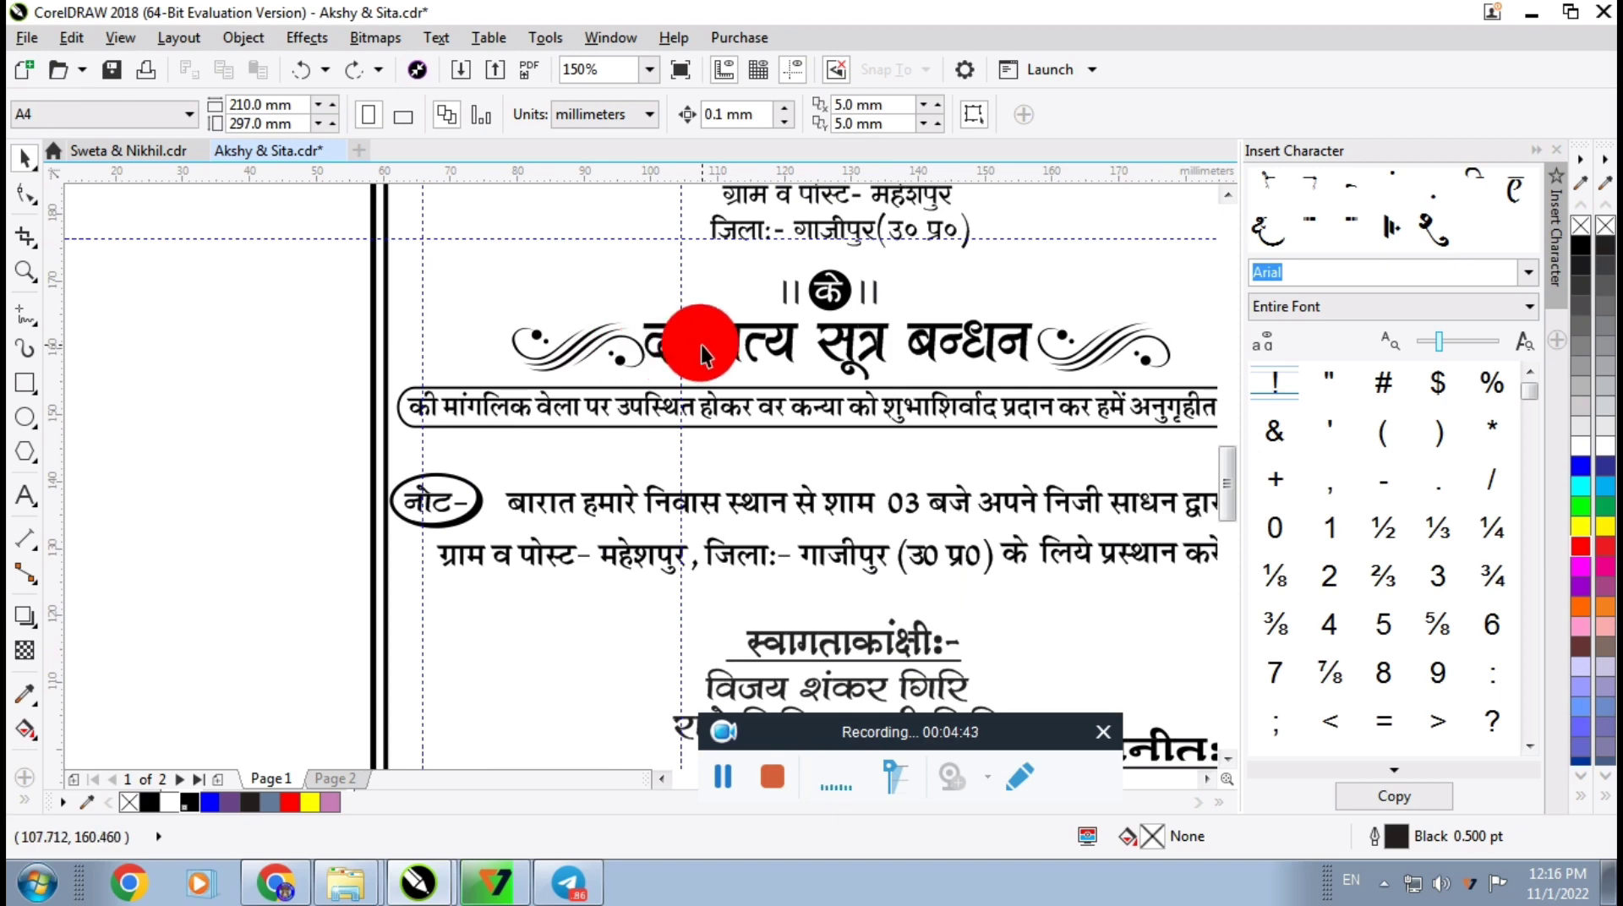
Ungroup the whole Page 1 card into its separate text and ornament objects
click(738, 358)
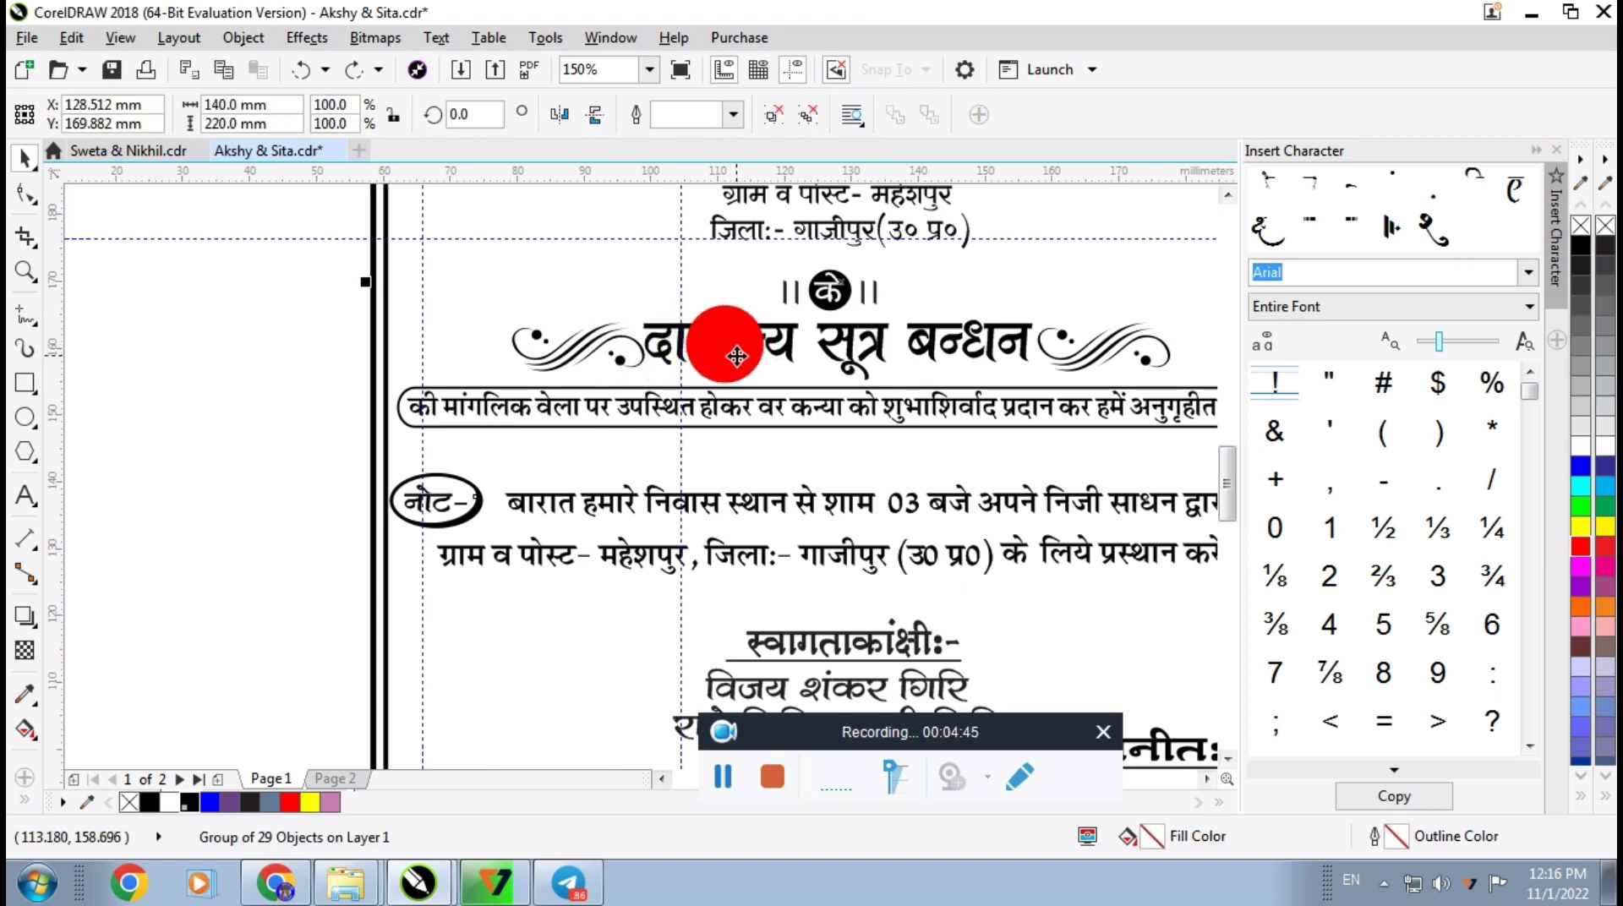
right_click(735, 352)
click(778, 348)
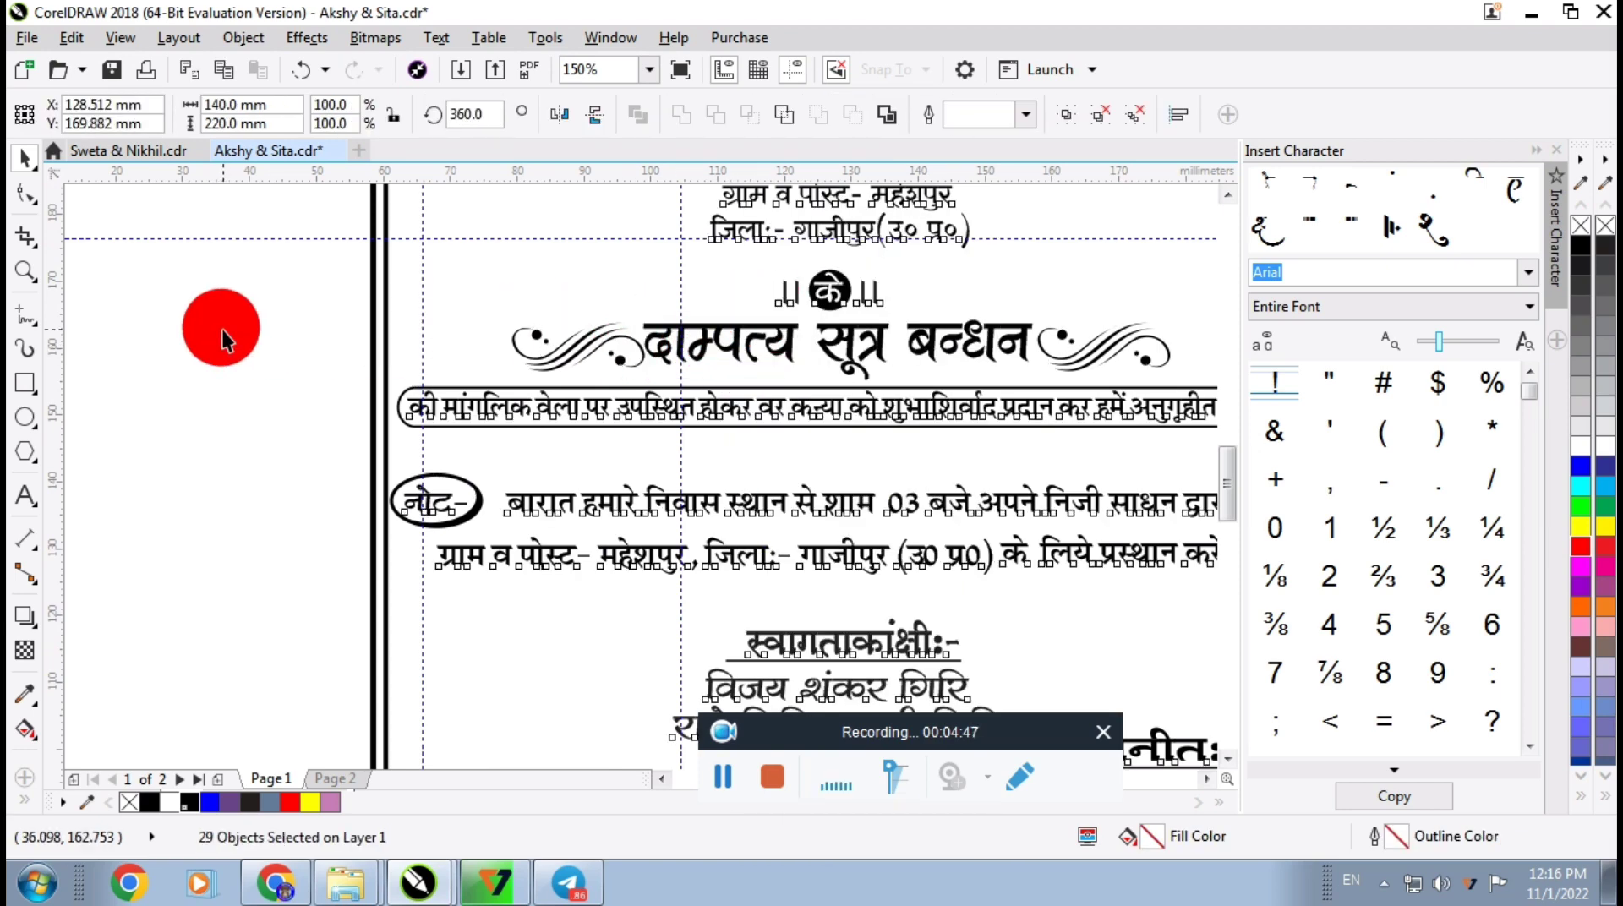
Ungroup the दाम्पत्य सूत्र बन्धन heading from its side flourishes and check that its text is selectable on its own
click(222, 328)
click(645, 330)
right_click(653, 328)
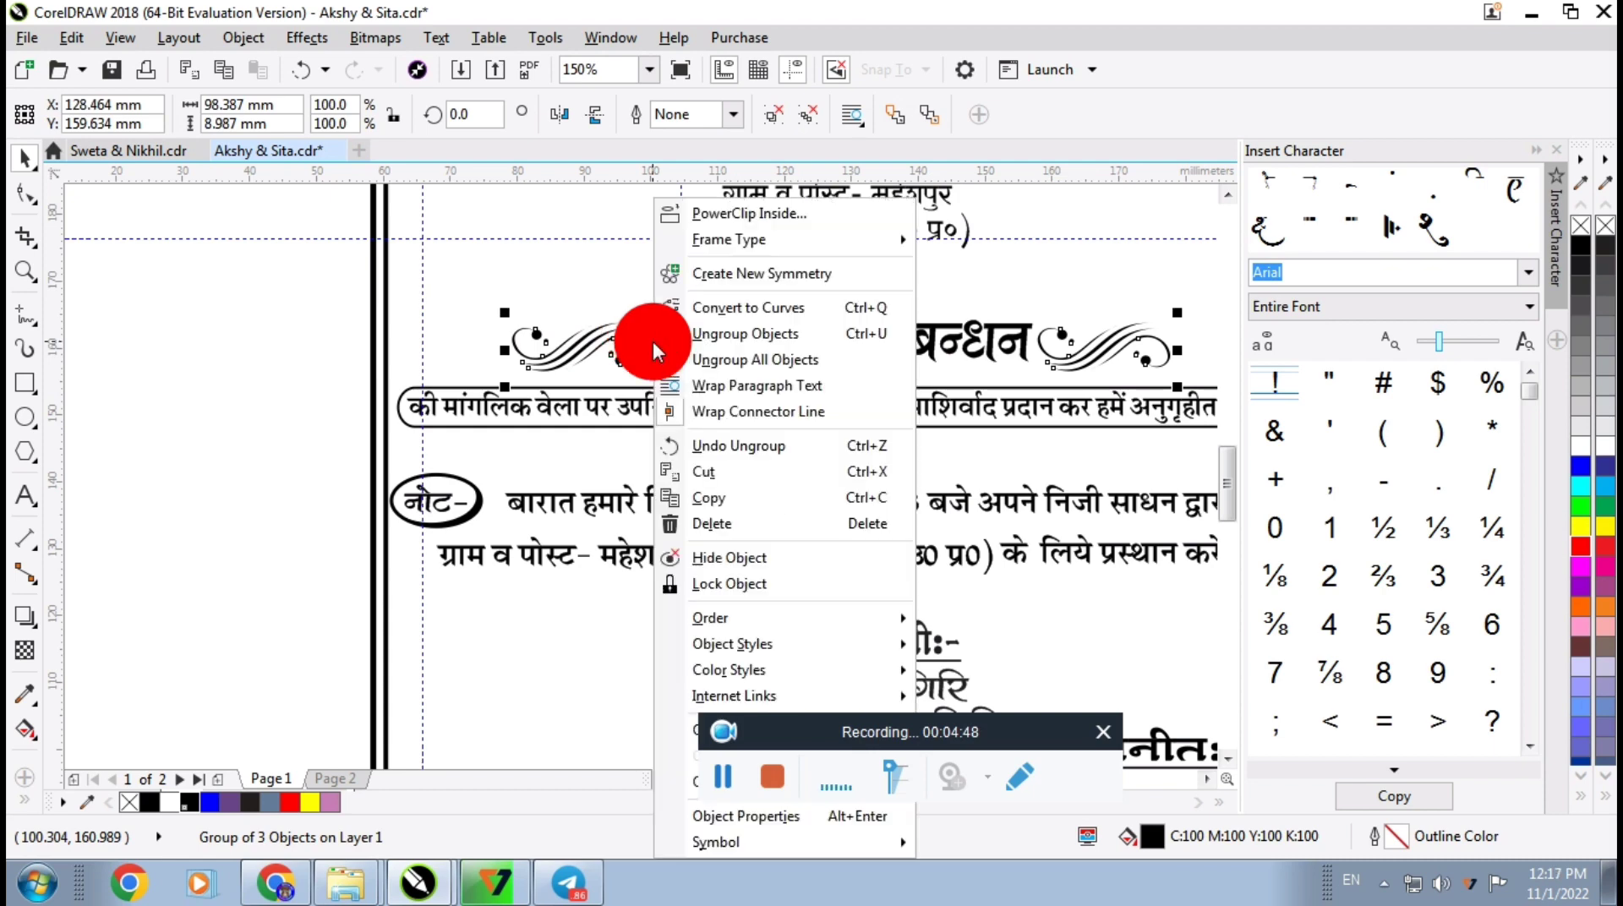
click(713, 331)
click(318, 315)
click(719, 315)
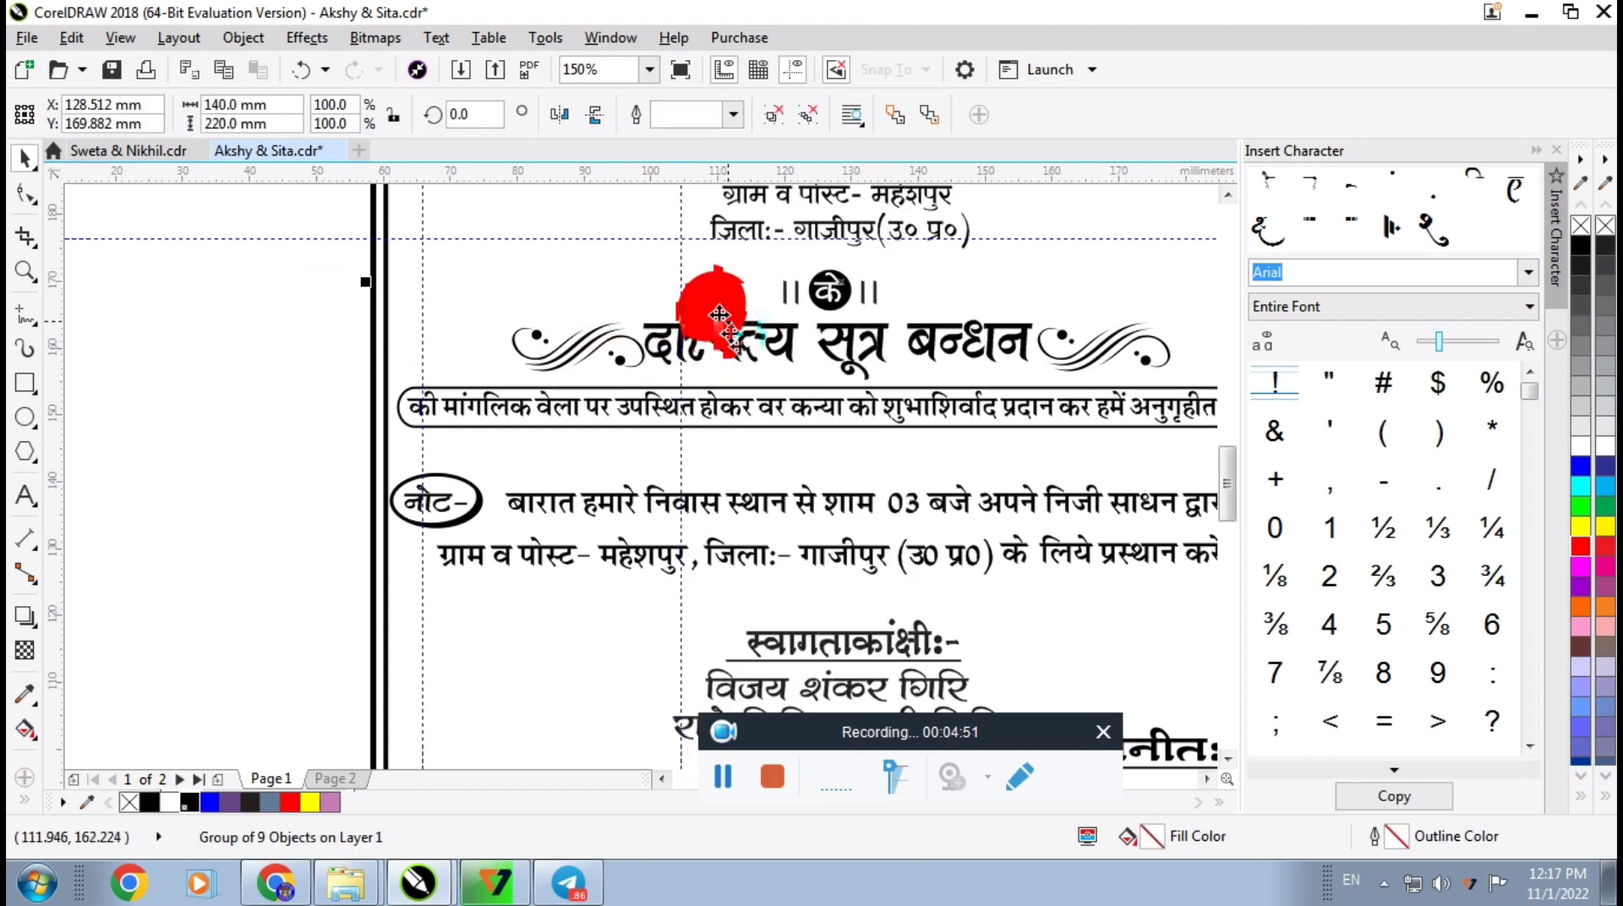
click(634, 337)
click(727, 351)
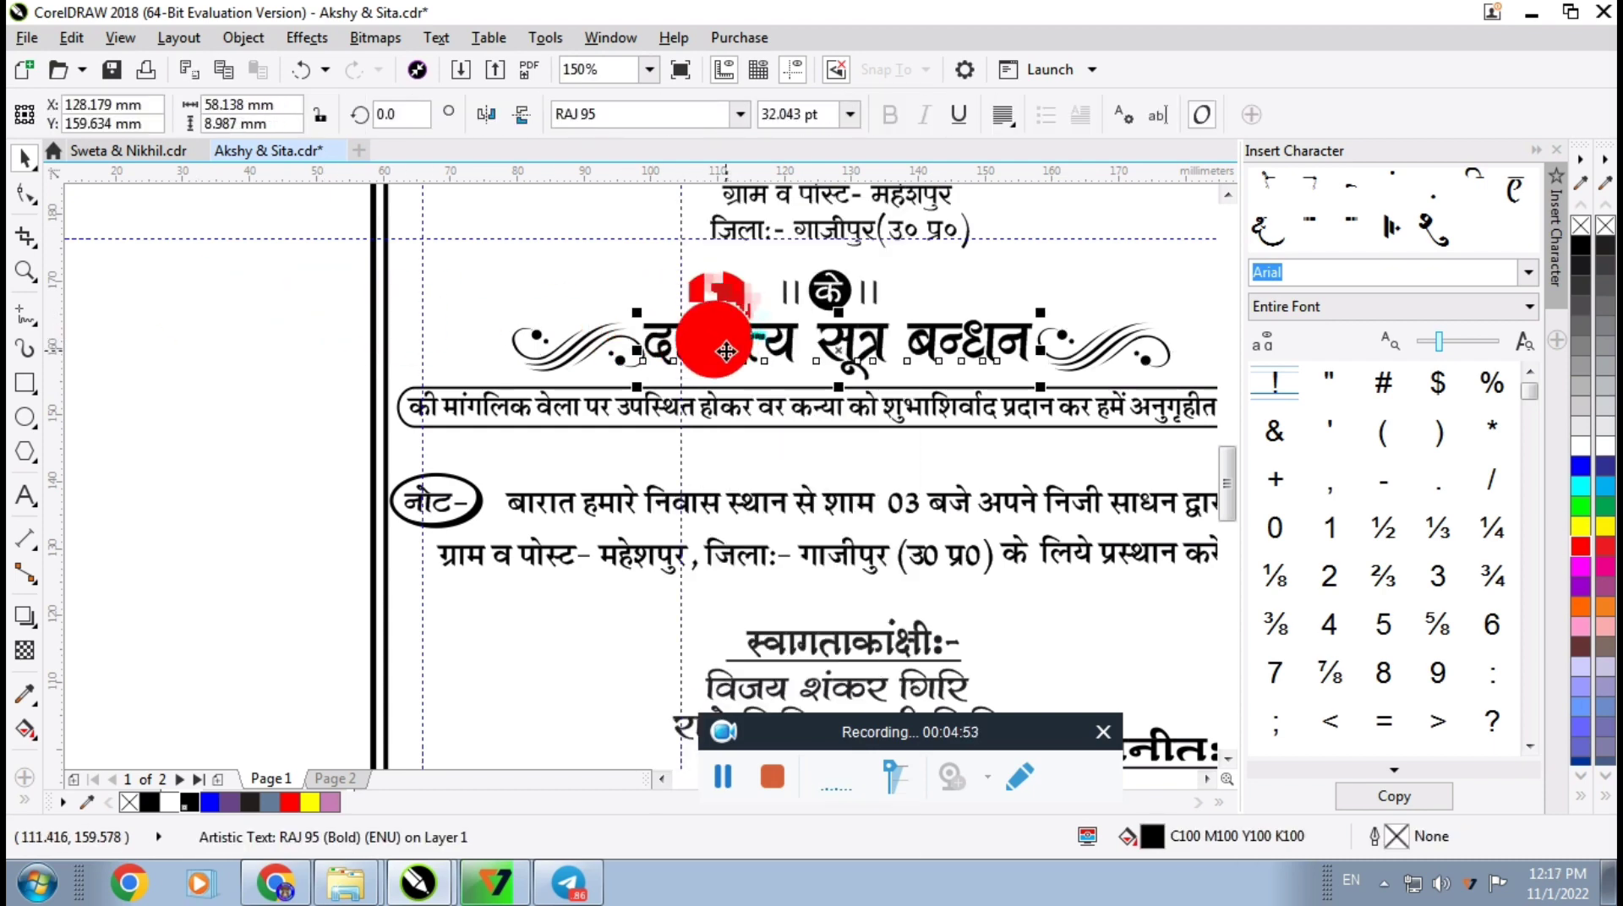
click(339, 345)
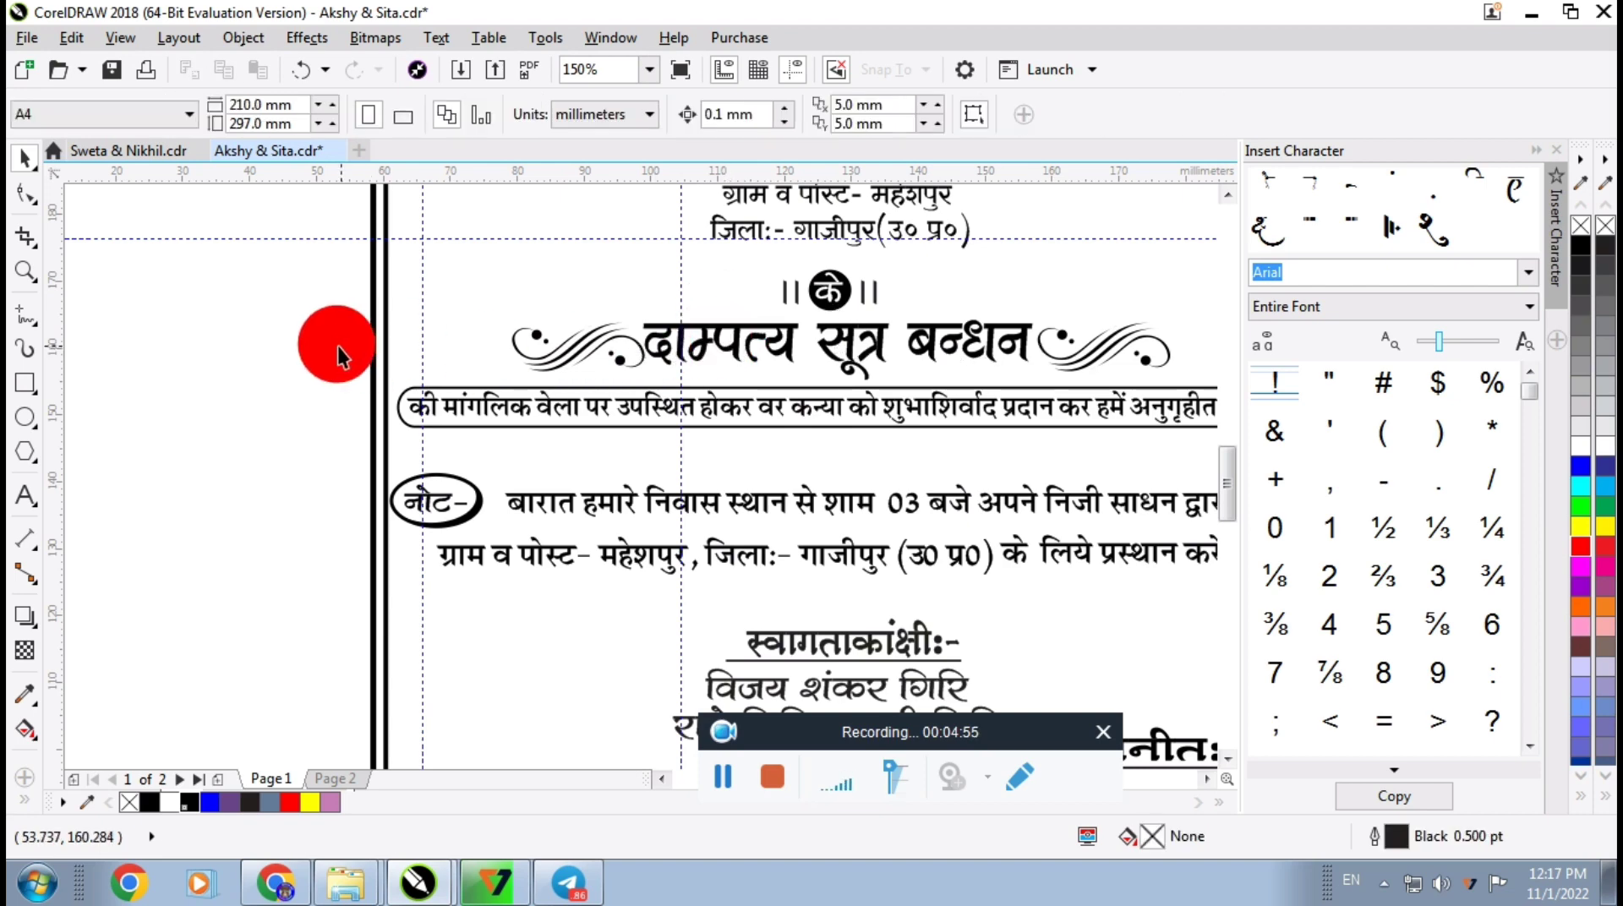
Switch to Telegram and look through the CDR files posted in the GANGA PRINTING PRESS channel
click(575, 885)
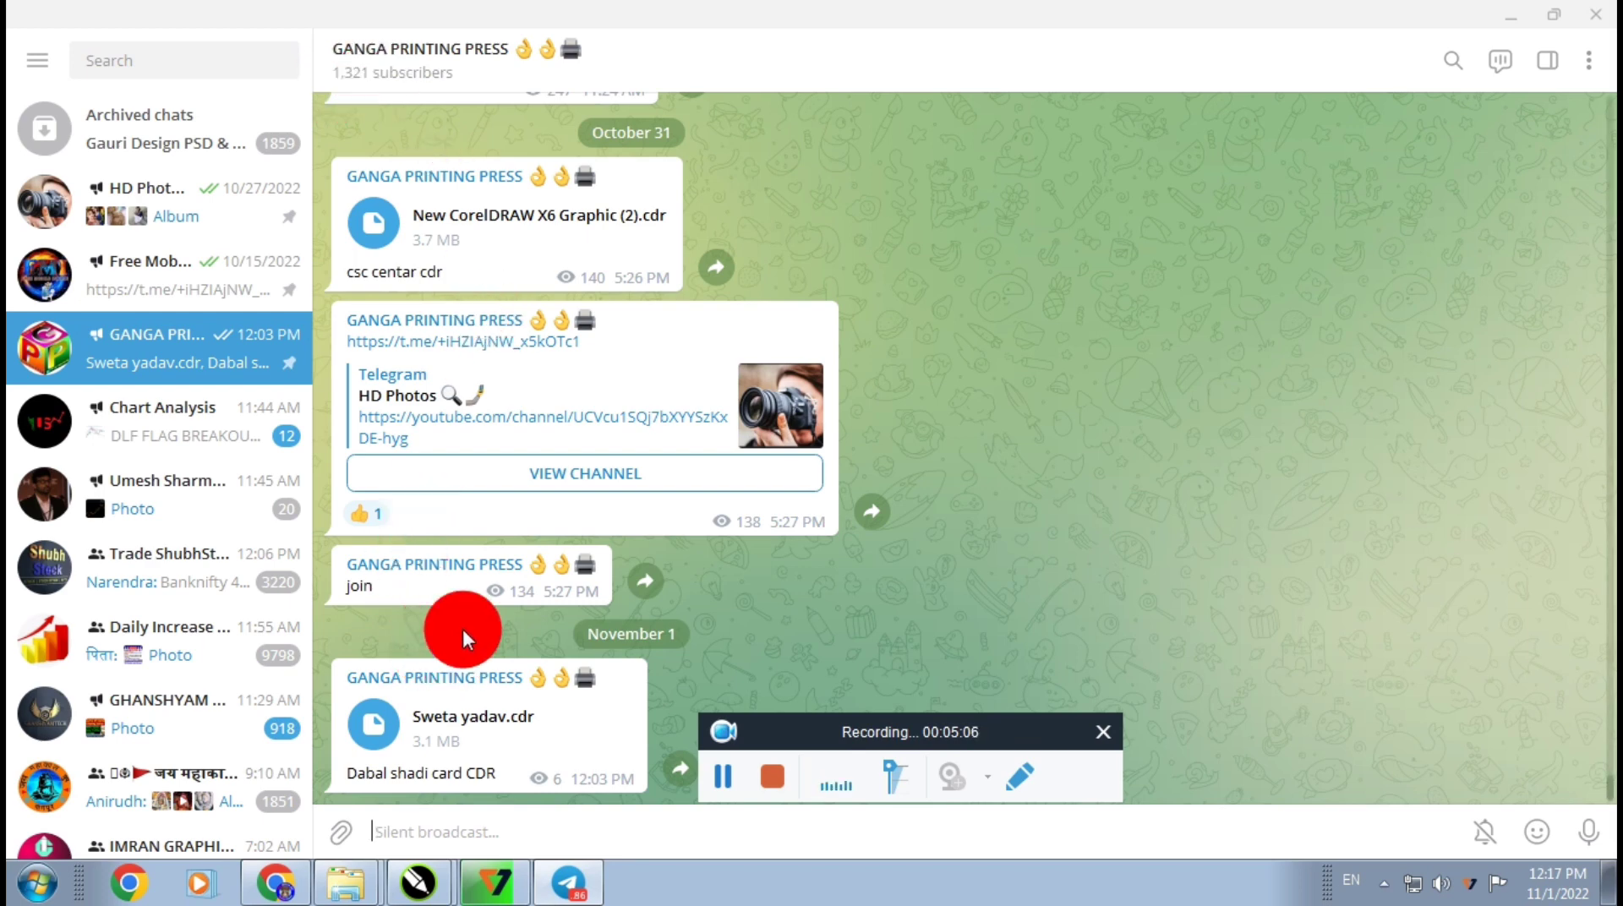
scroll(463, 642, up, 3)
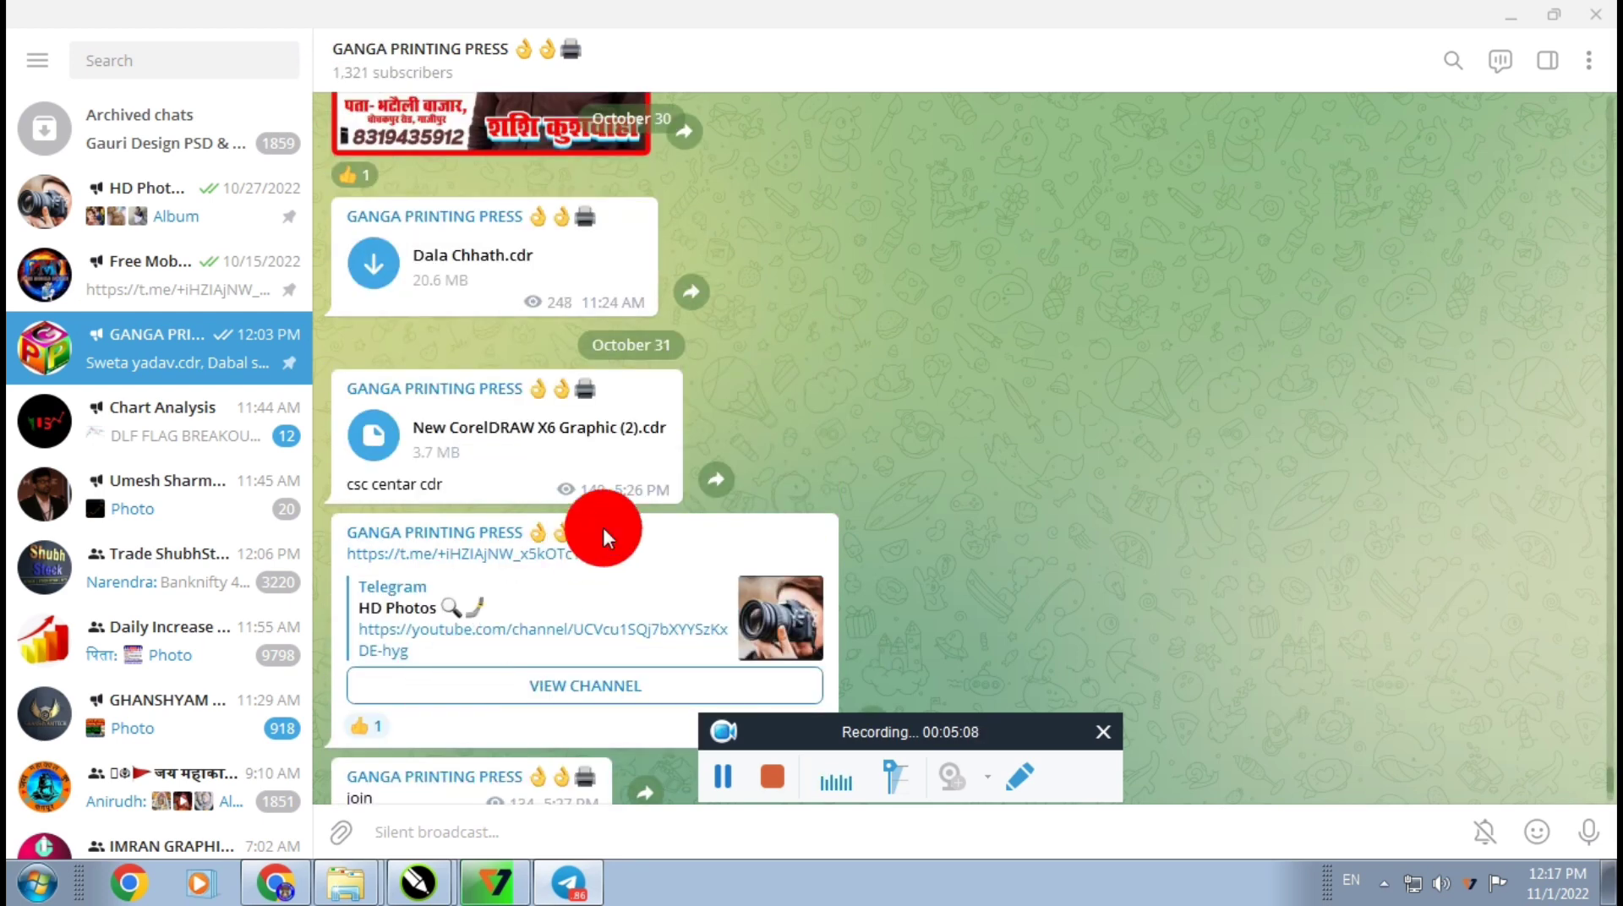
scroll(602, 524, down, 3)
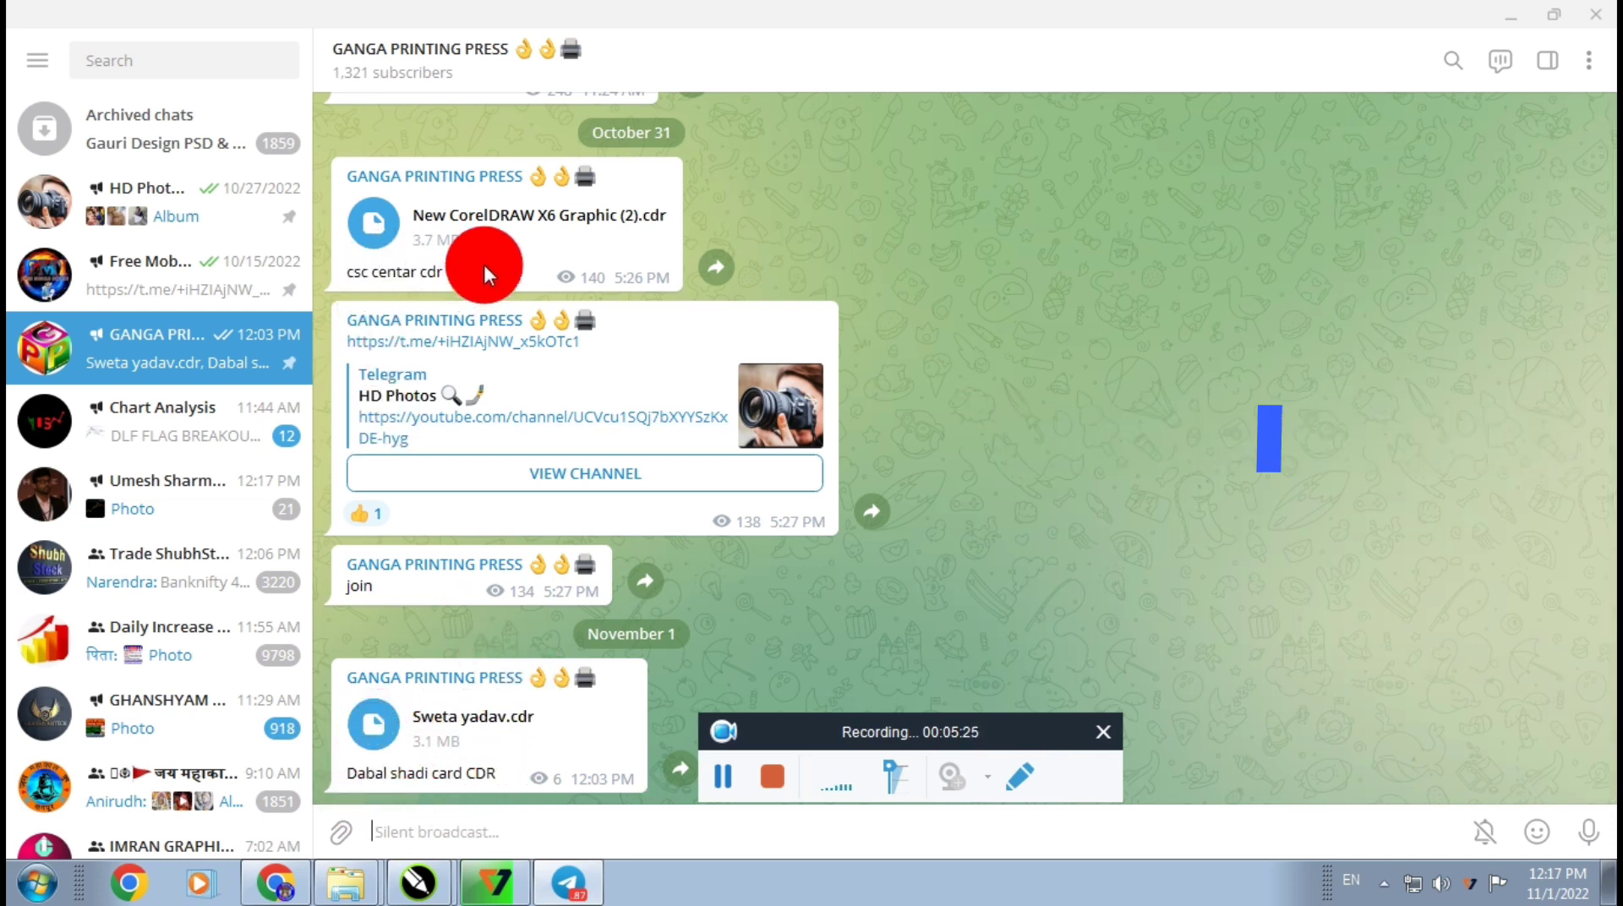
scroll(482, 261, up, 3)
scroll(558, 271, up, 8)
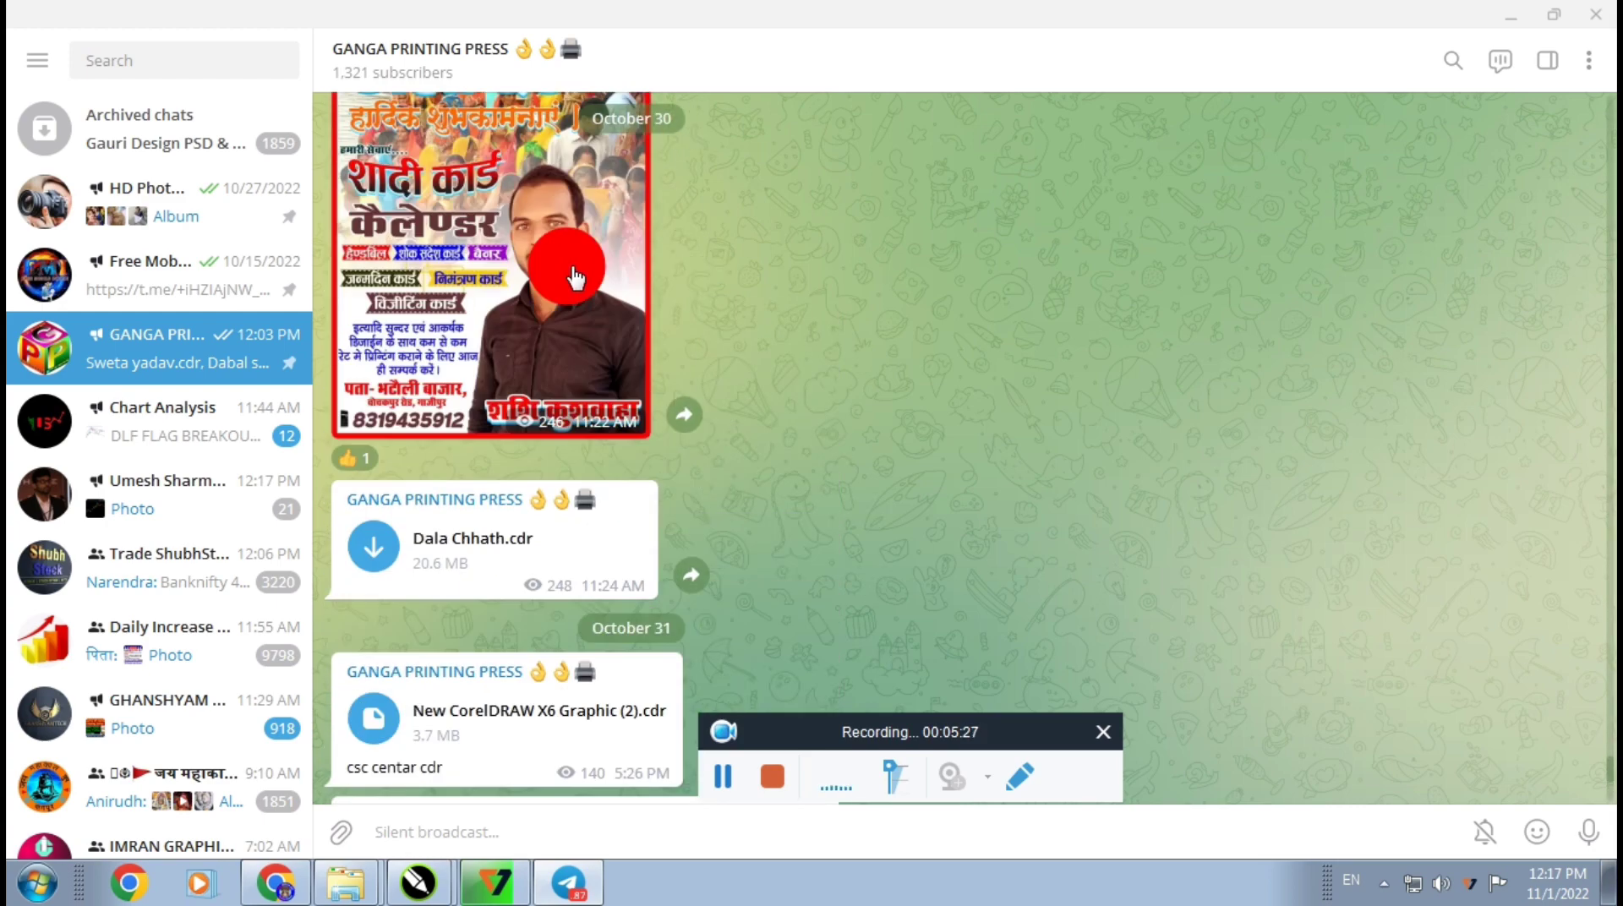
scroll(545, 331, up, 6)
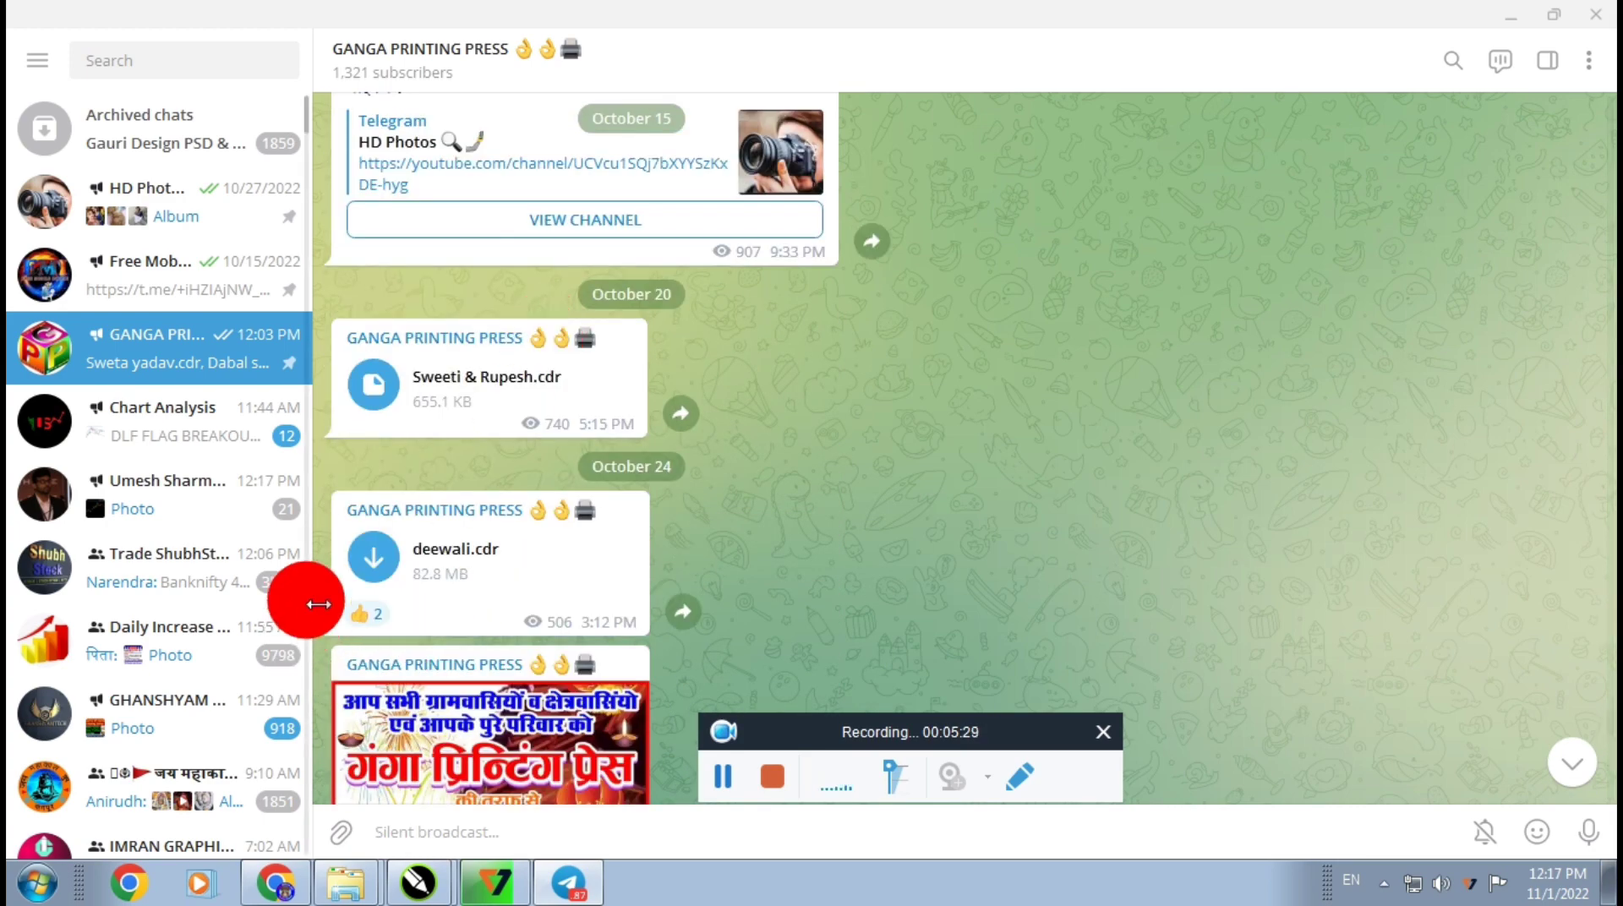
scroll(402, 362, up, 3)
scroll(408, 360, up, 4)
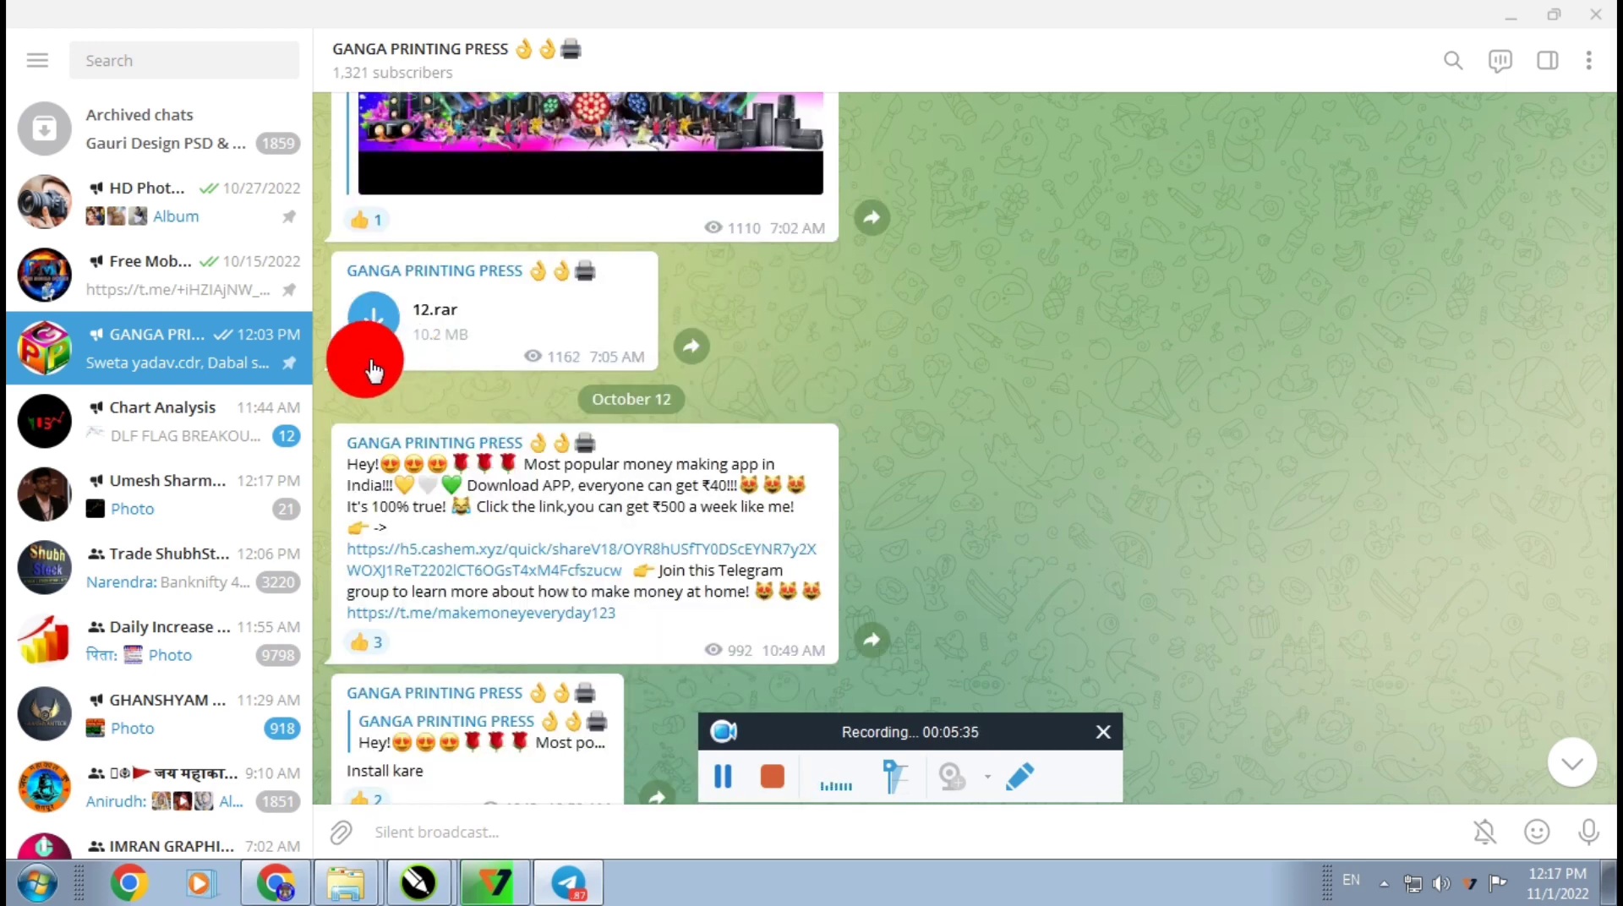
scroll(727, 318, down, 10)
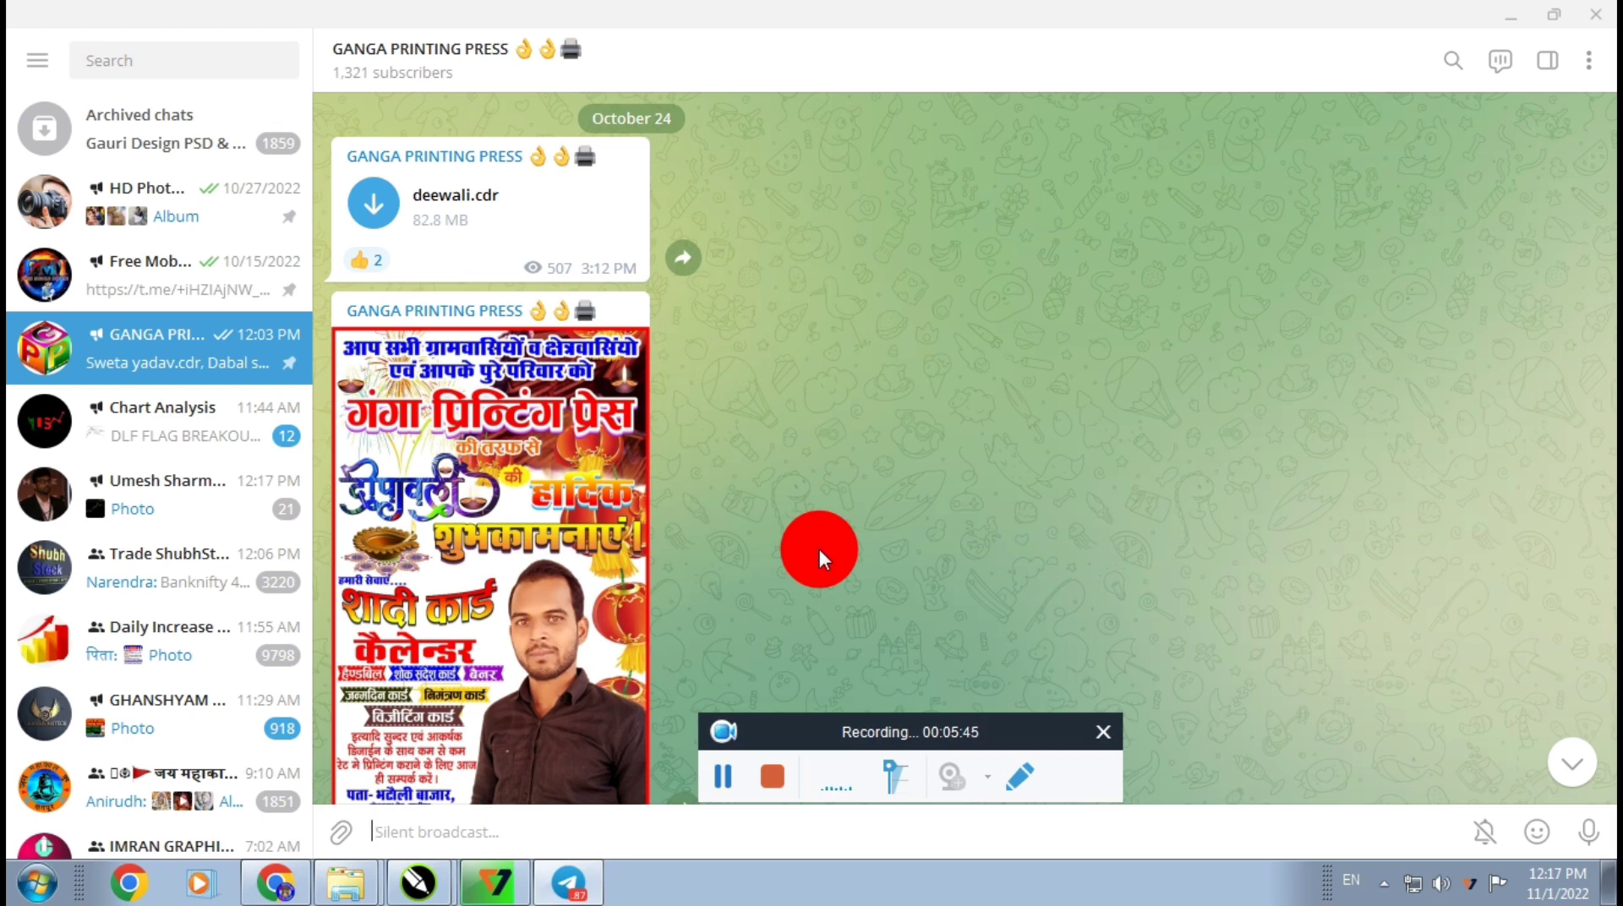
scroll(710, 485, down, 3)
scroll(710, 486, down, 10)
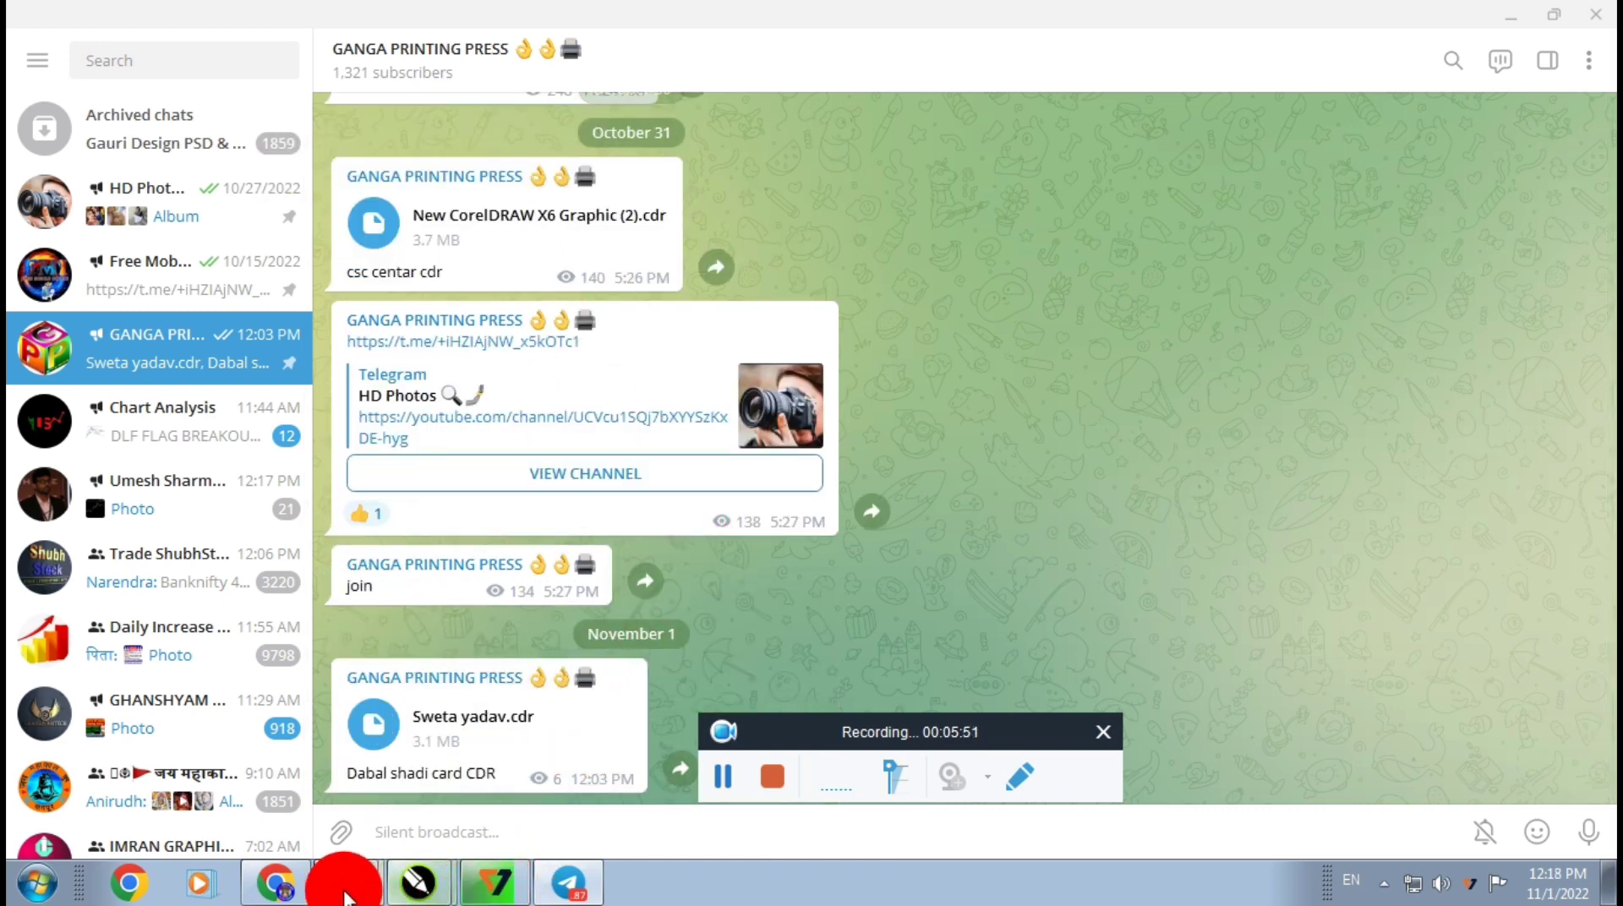
Switch back to CorelDRAW and bring up the Akshy & Sita.cdr document with both cards in view
click(414, 872)
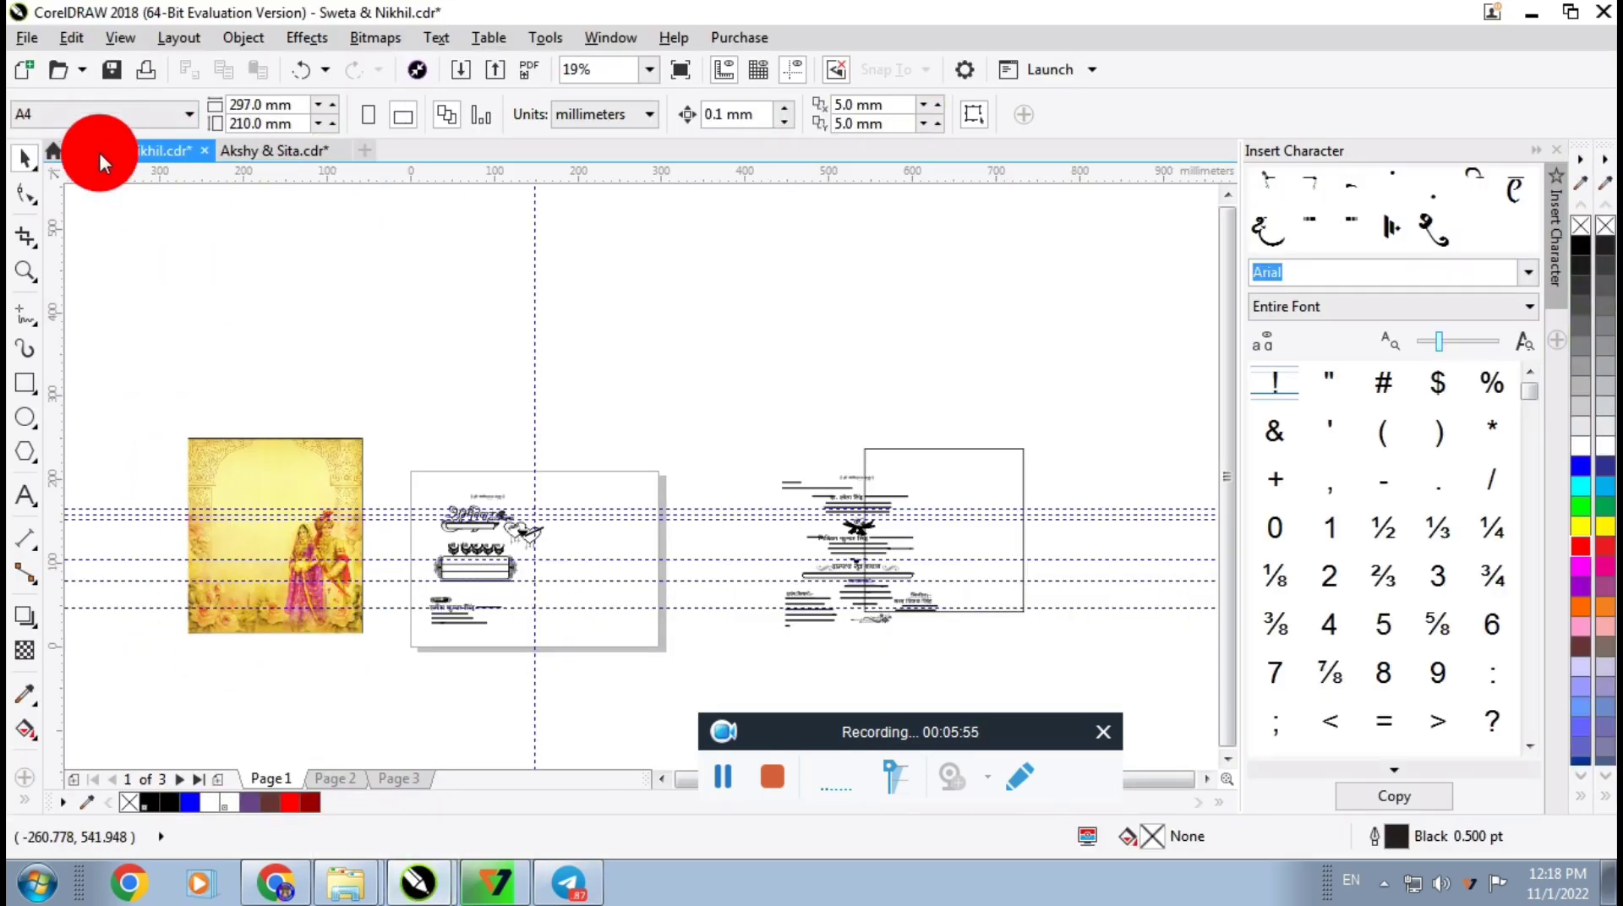
click(254, 150)
scroll(479, 482, down, 4)
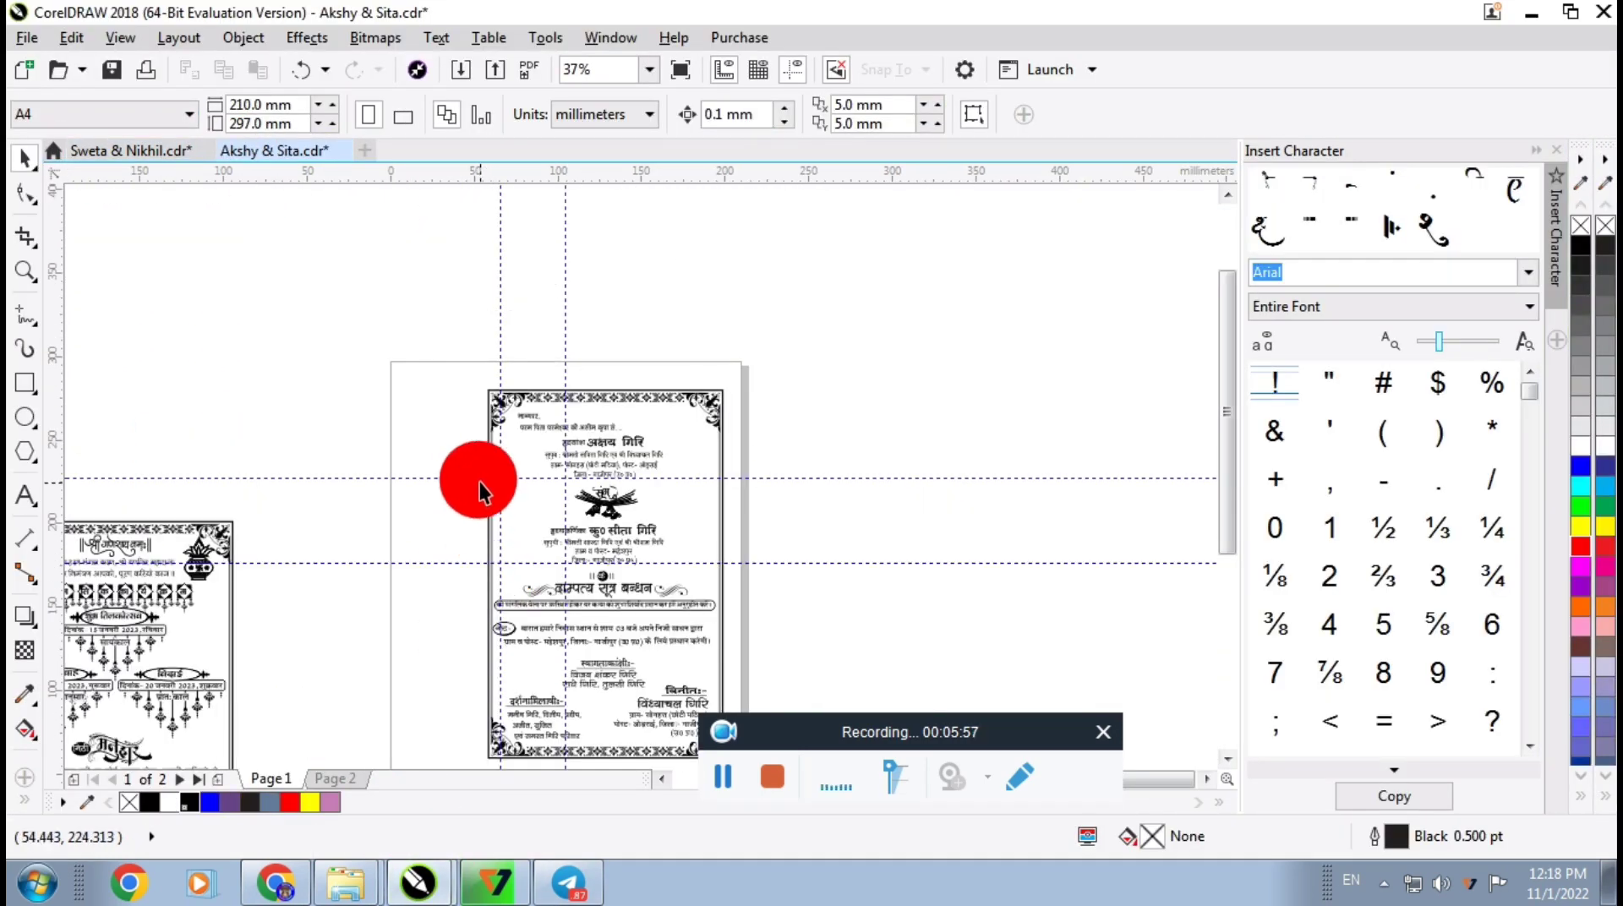
scroll(372, 355, down, 3)
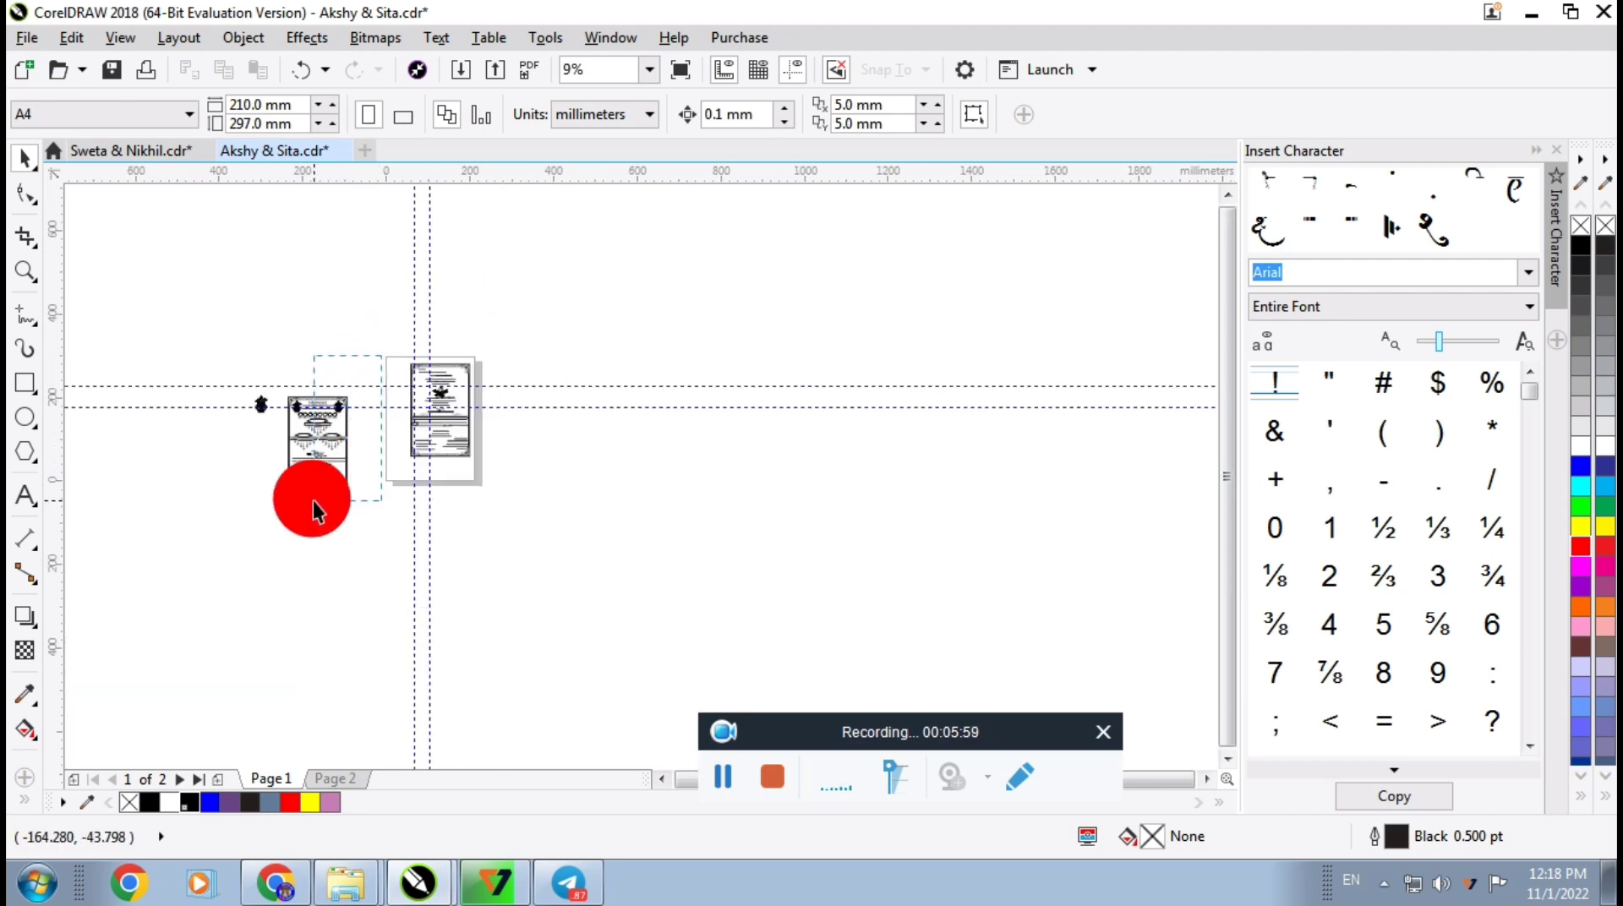
Group all objects of the card beside the page and move it towards the page, to about X -19 mm, Y 146 mm
click(277, 411)
scroll(277, 411, up, 2)
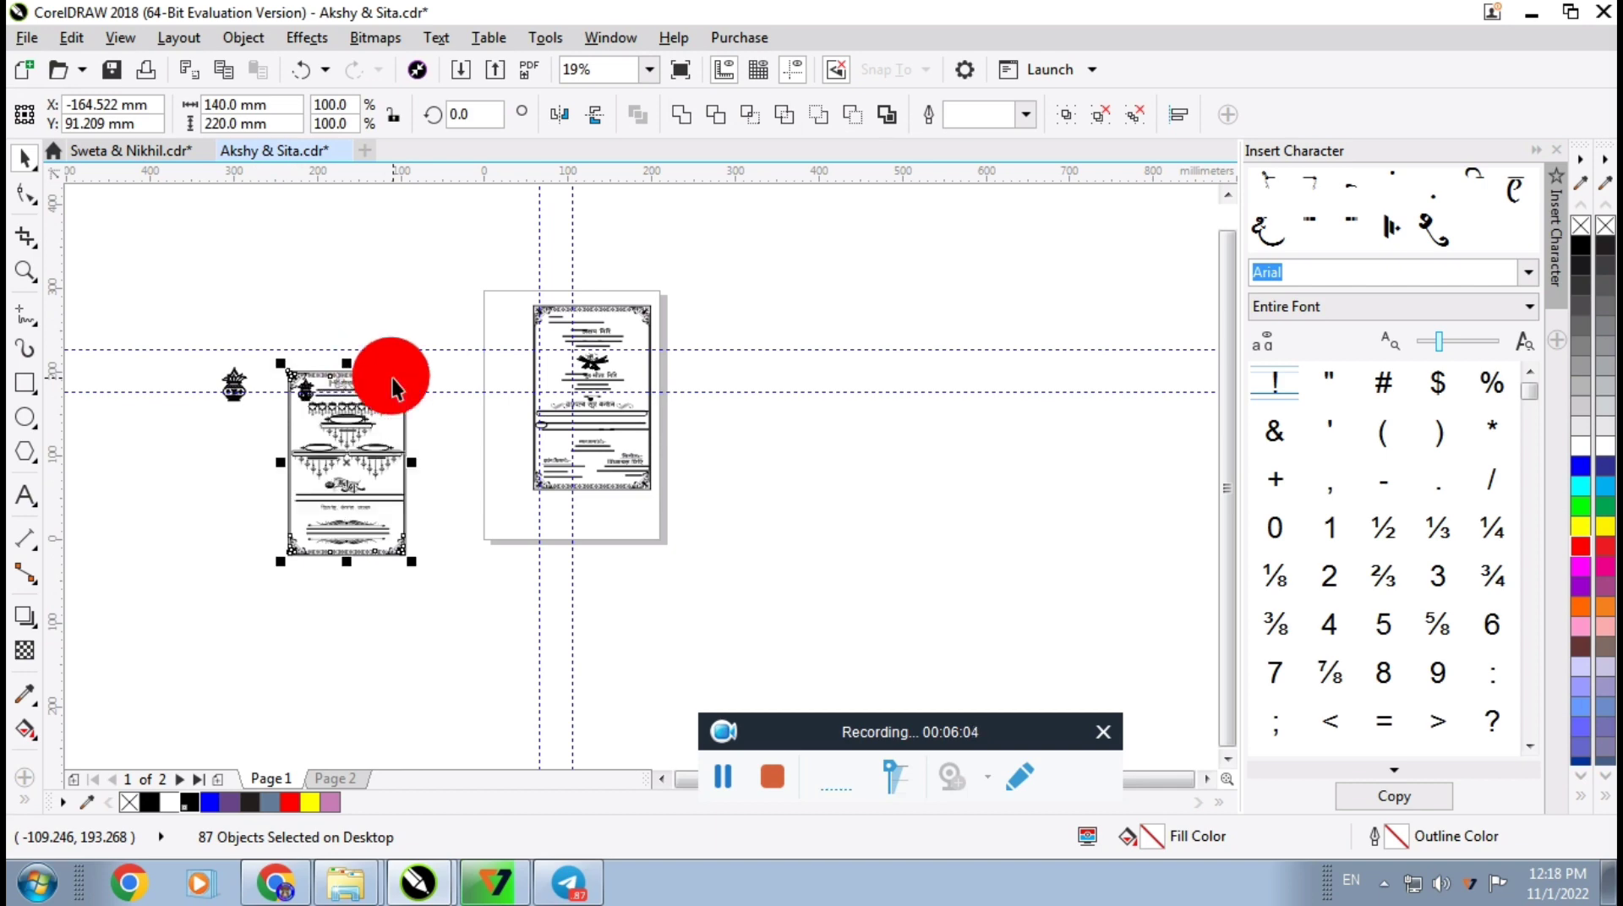
key(ctrl+g)
scroll(359, 380, up, 3)
drag(358, 385, 844, 176)
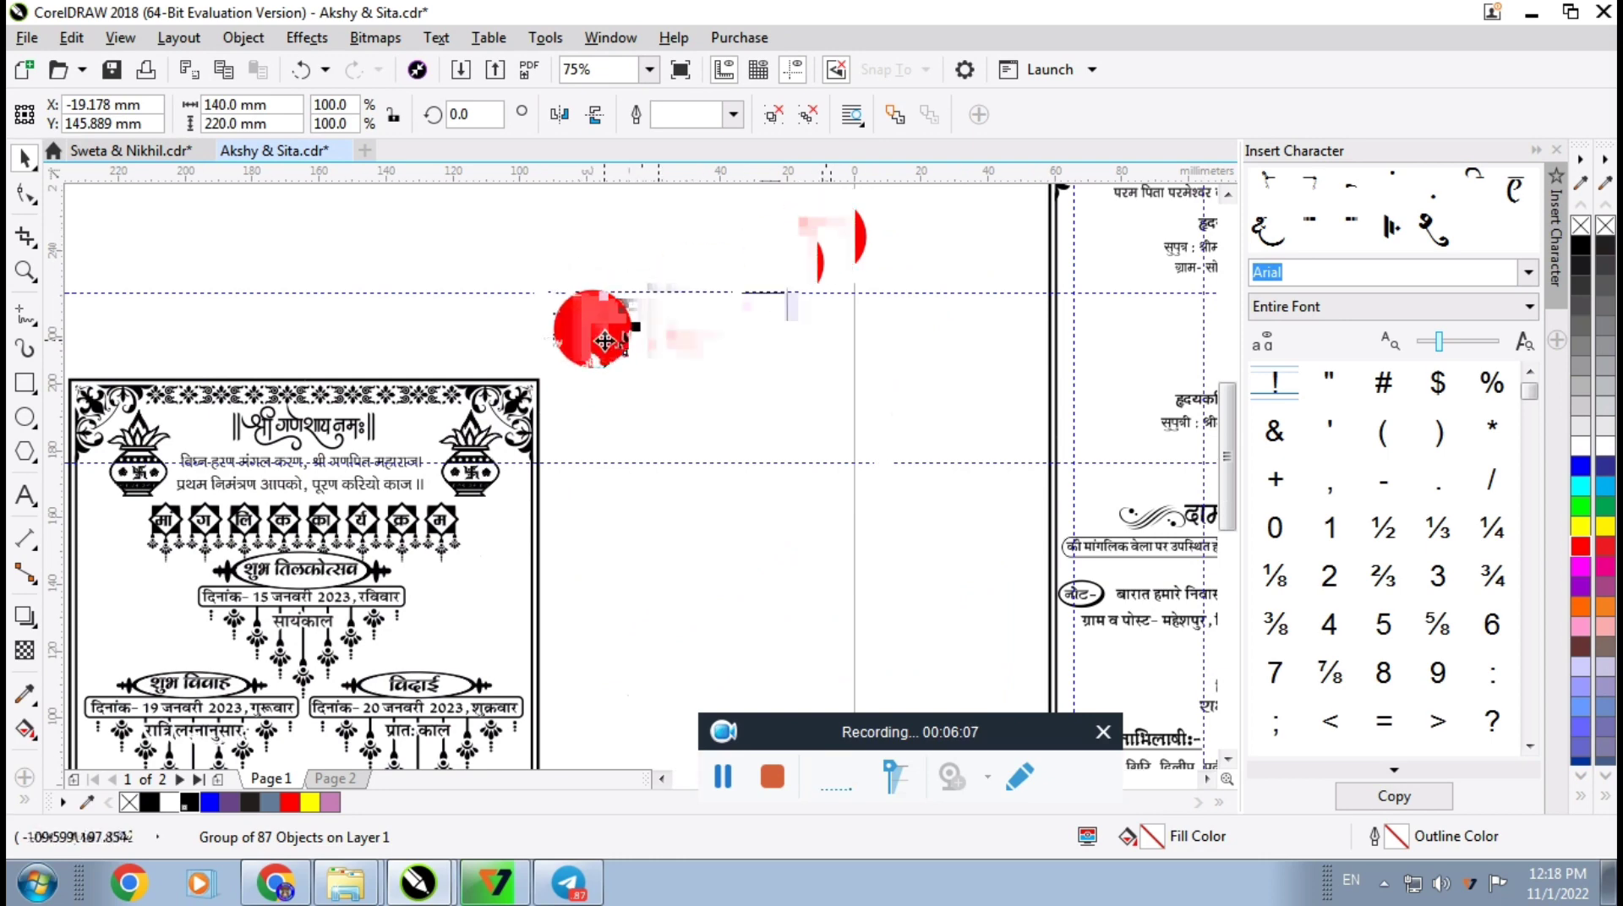